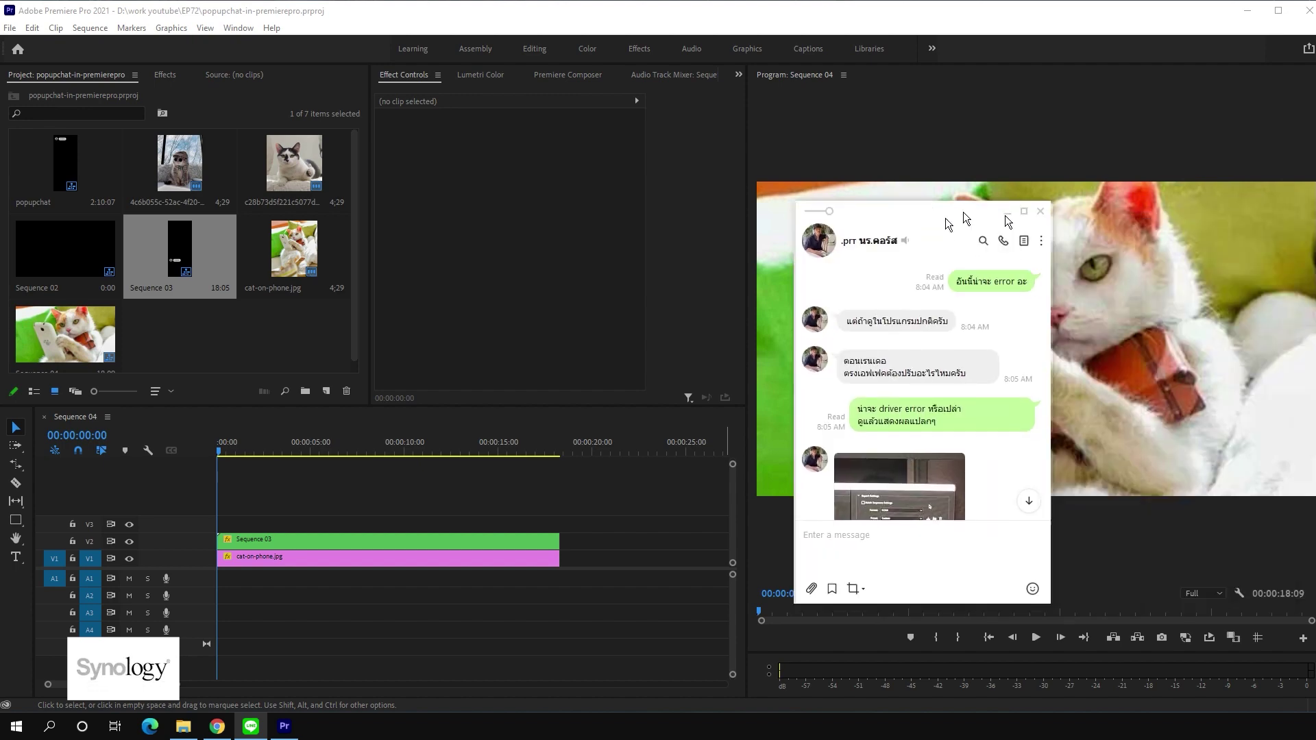
Step: Move the LINE chat window over Premiere's Program monitor preview
drag(961, 208, 847, 198)
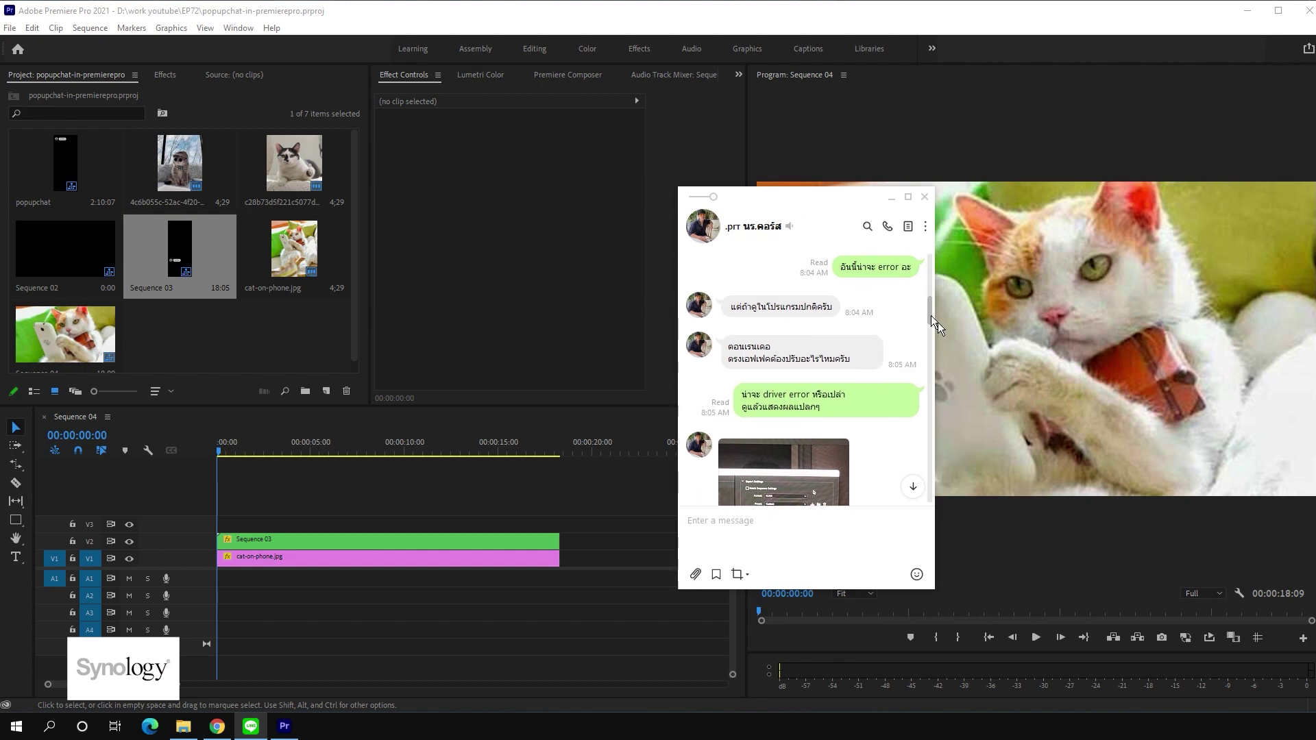
Step: Scroll through the LINE chat history on nesting, masking and feathering, then select Premiere's cat-on-phone.jpg clip
scroll(926, 322, up, 3)
scroll(883, 361, up, 2)
scroll(882, 365, up, 3)
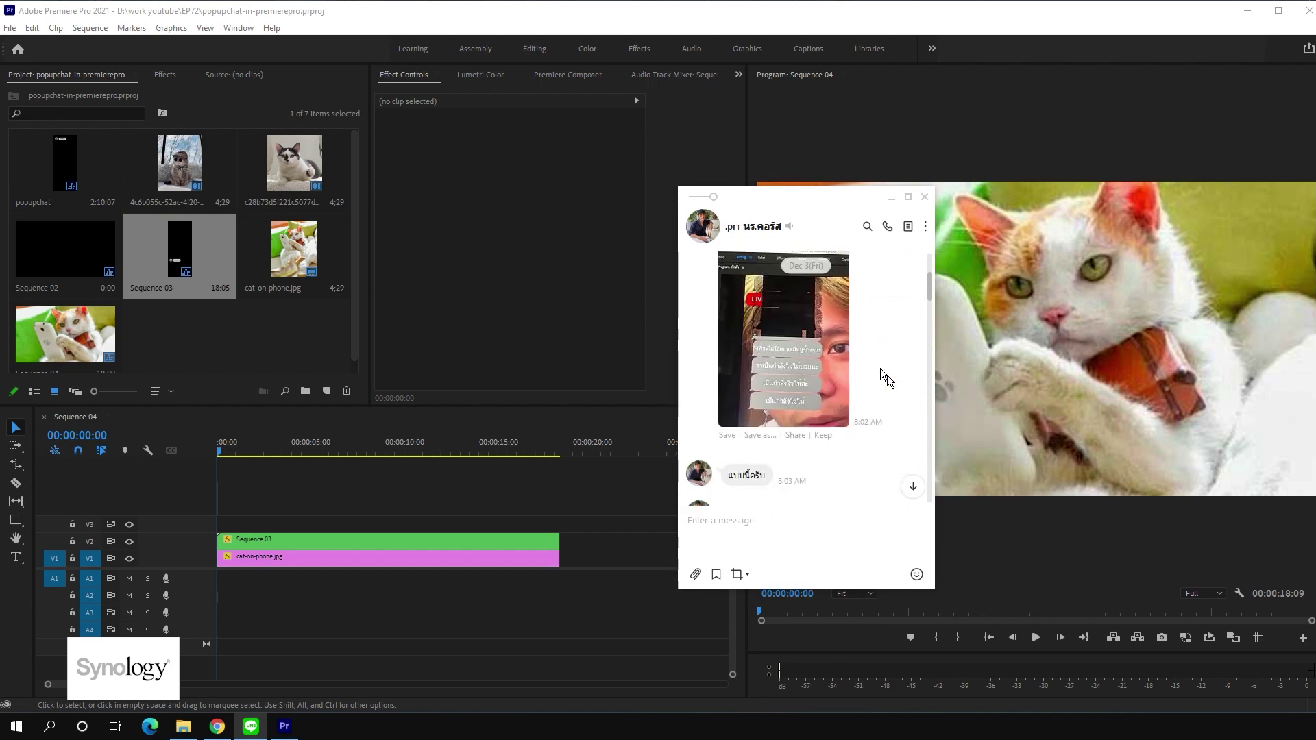
scroll(891, 380, up, 3)
scroll(896, 408, up, 3)
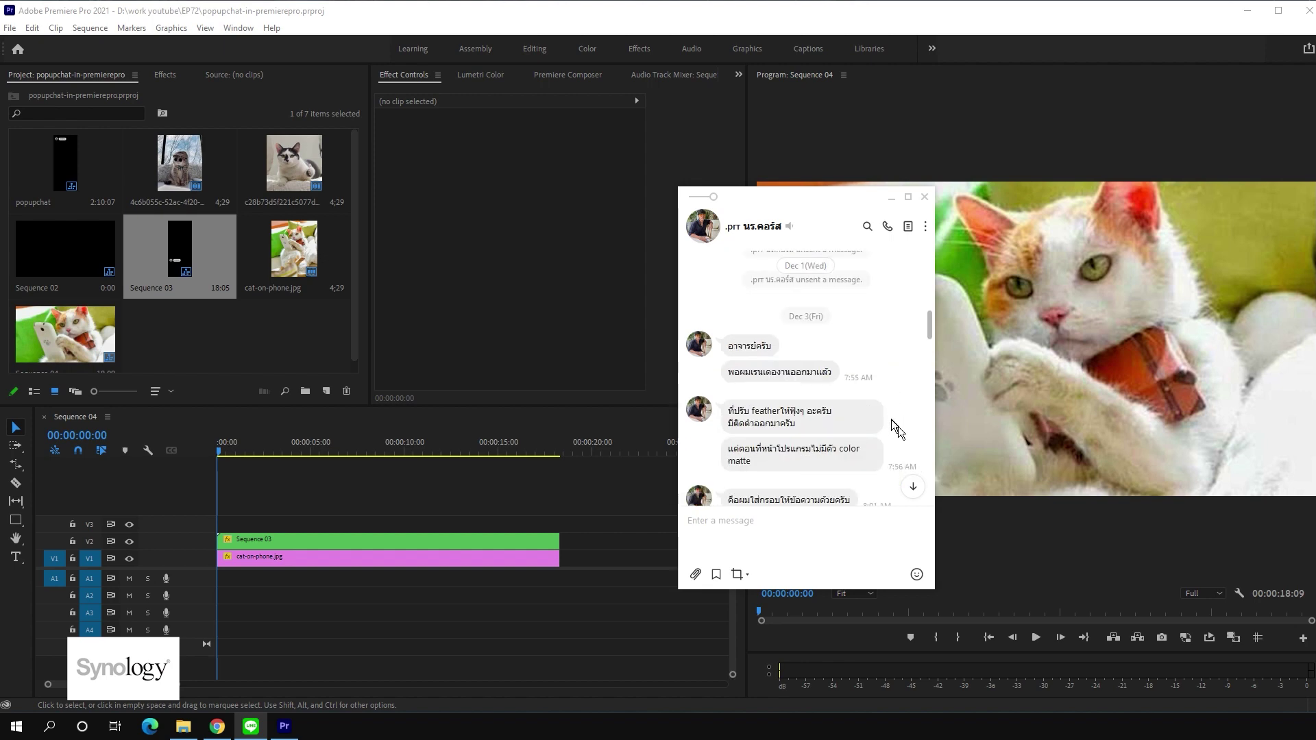
scroll(898, 426, up, 2)
scroll(899, 426, up, 3)
scroll(891, 419, up, 2)
scroll(896, 426, up, 2)
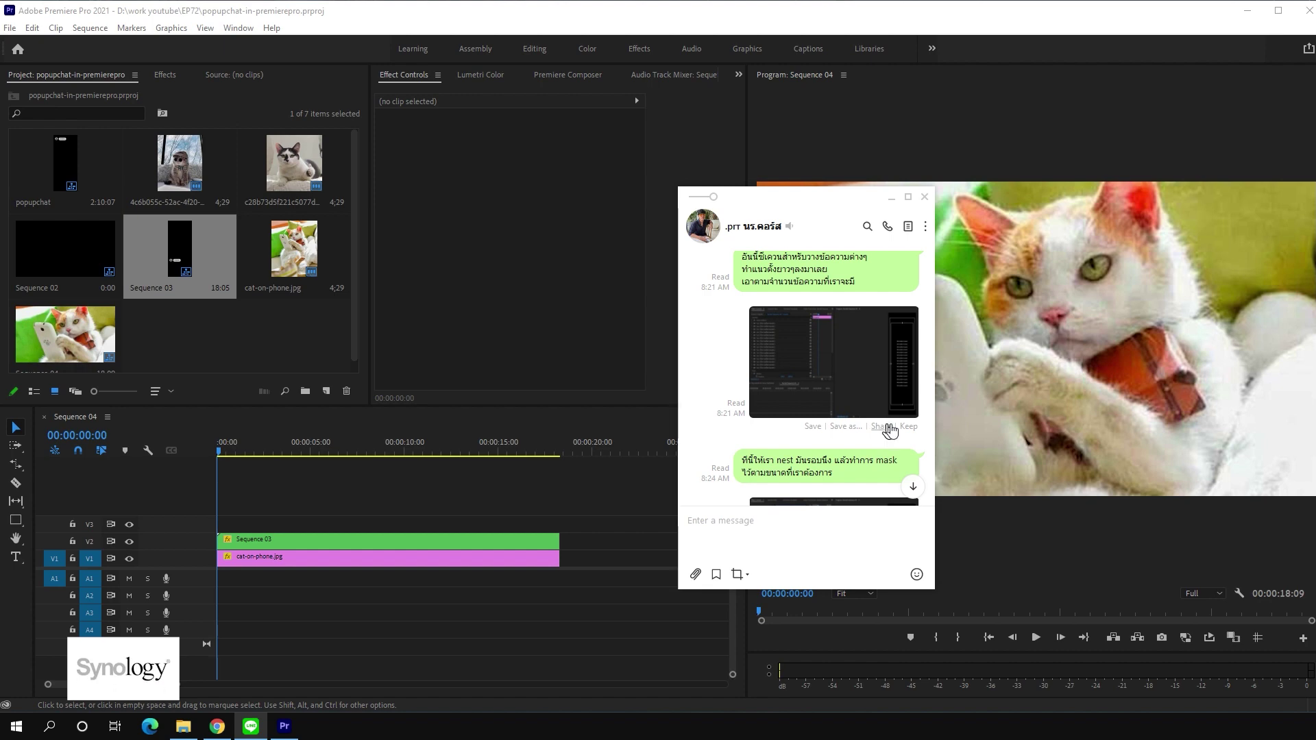
scroll(866, 446, down, 3)
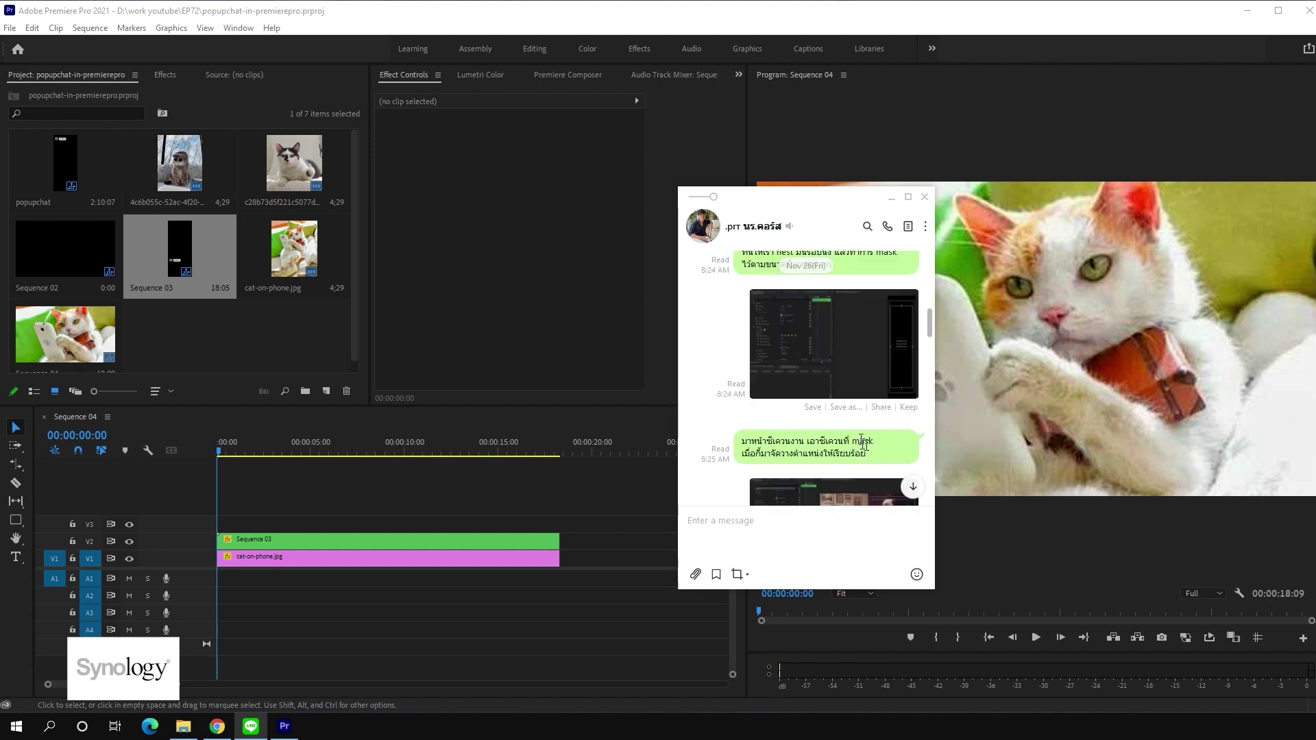
scroll(892, 451, down, 2)
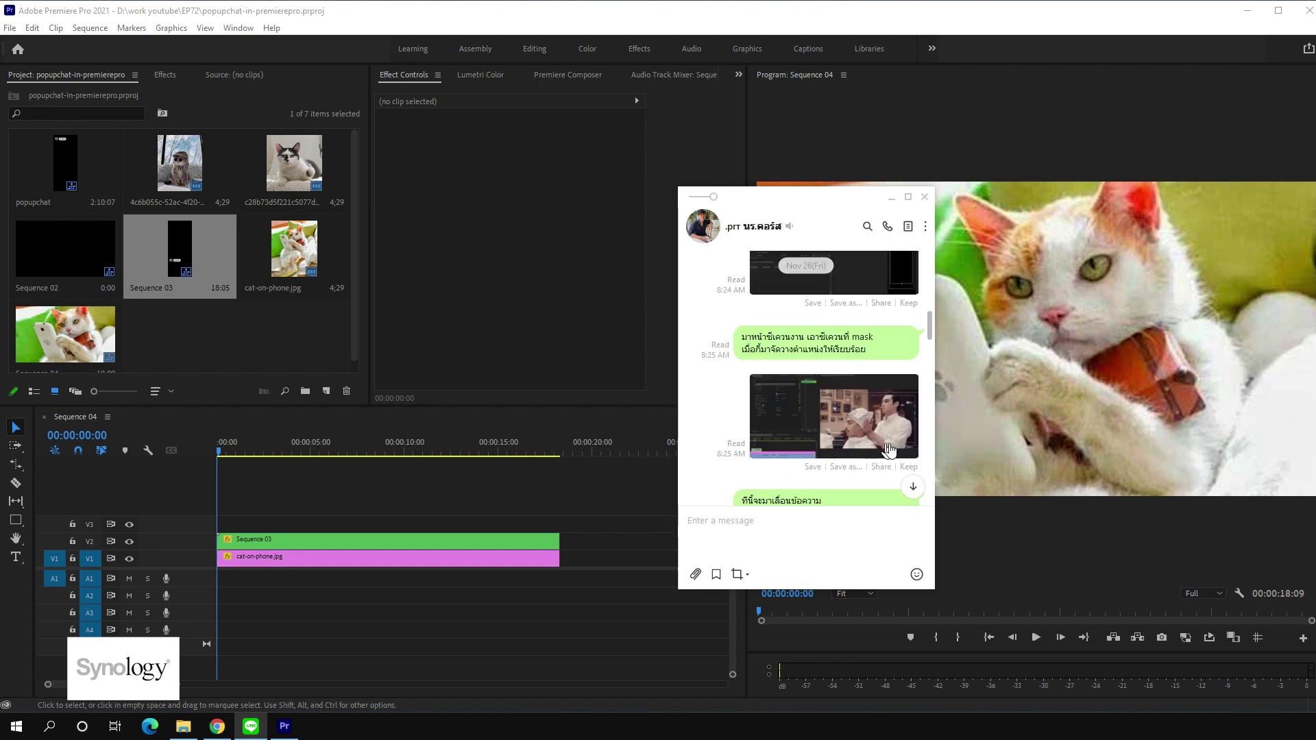
scroll(884, 476, down, 2)
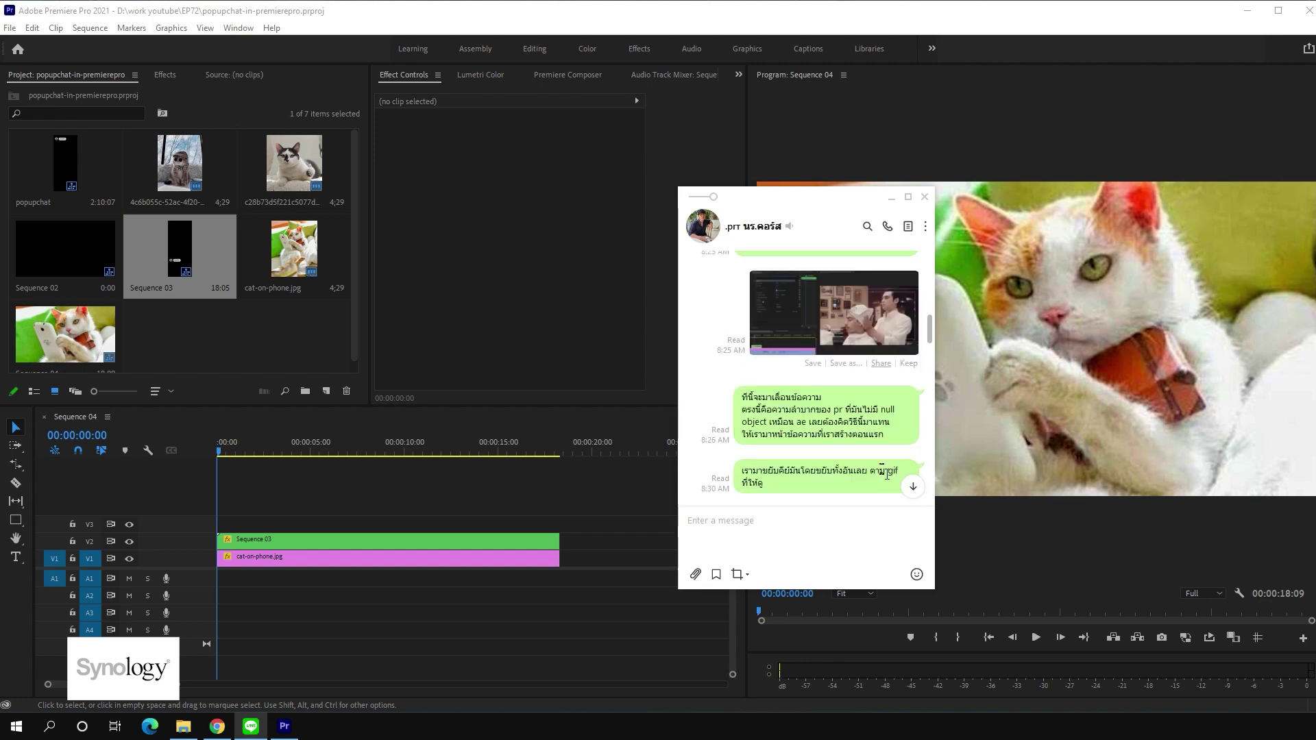
click(359, 556)
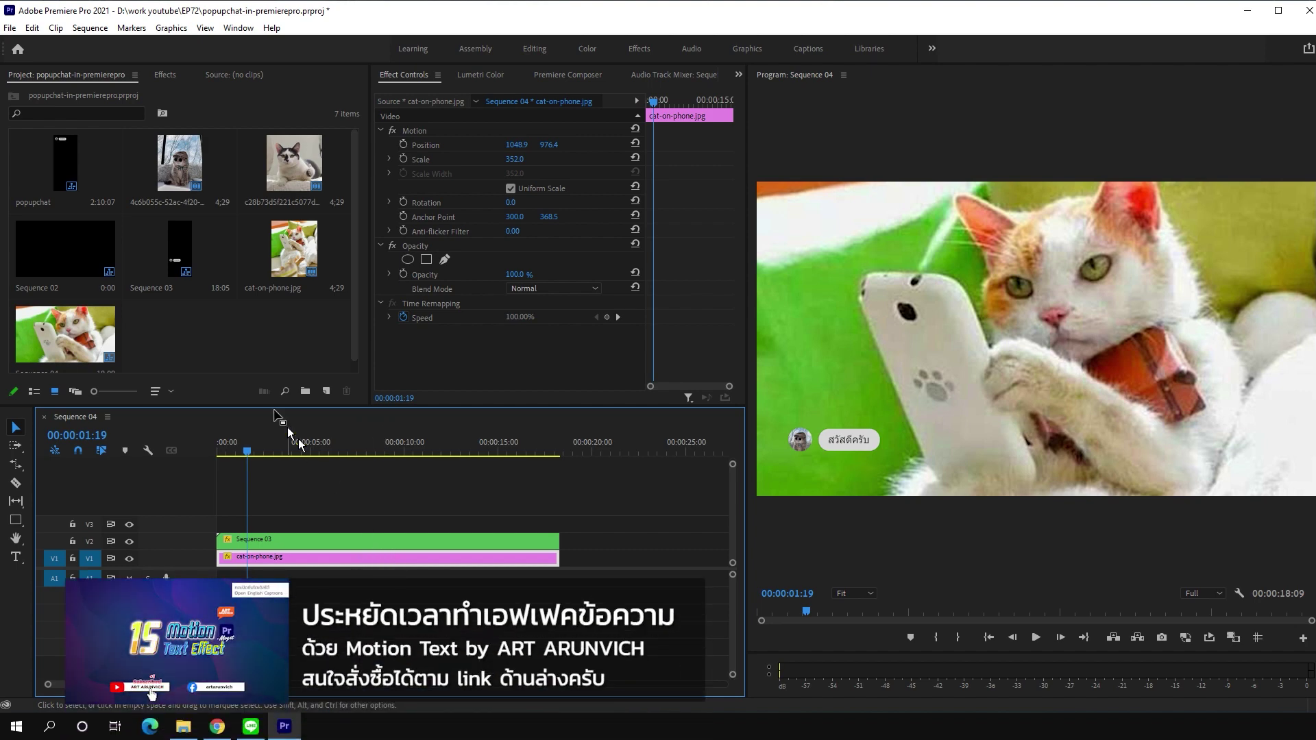
Step: Open the popupchat sequence in the Timeline and scrub forward through its stacked chat bubbles
click(76, 173)
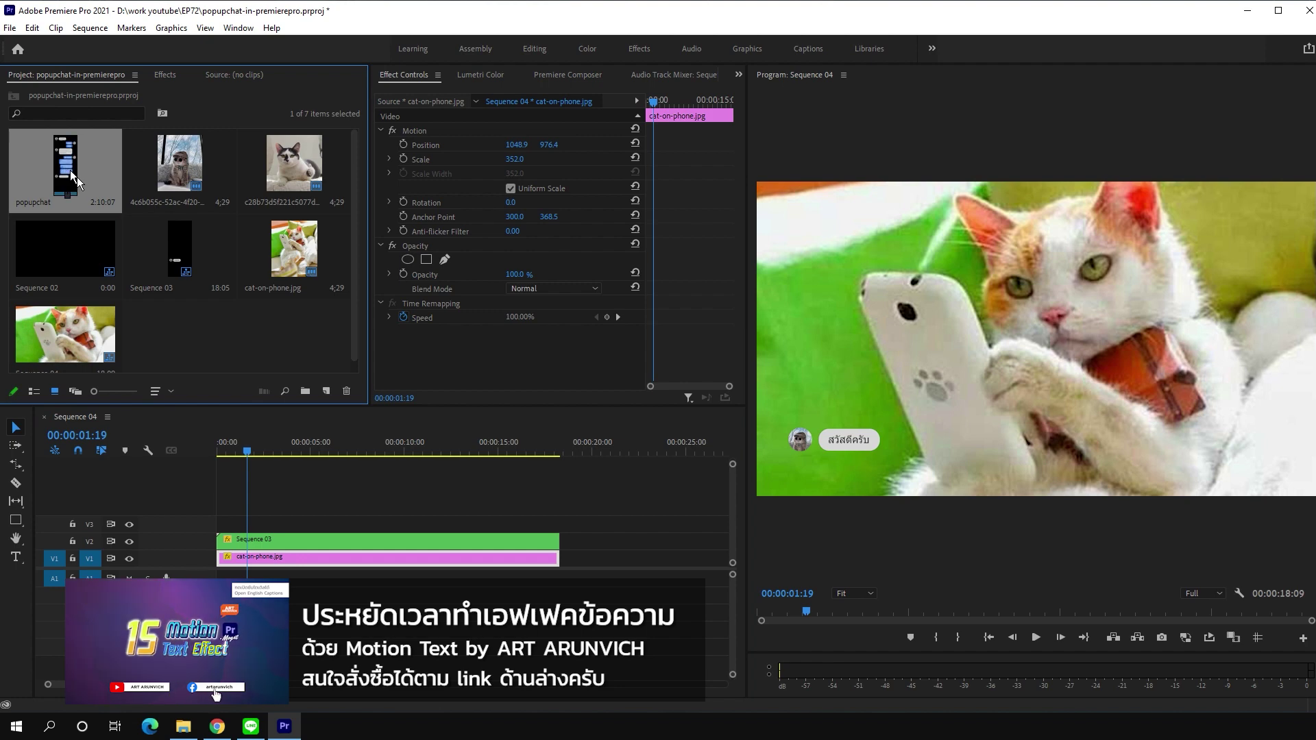
double_click(77, 177)
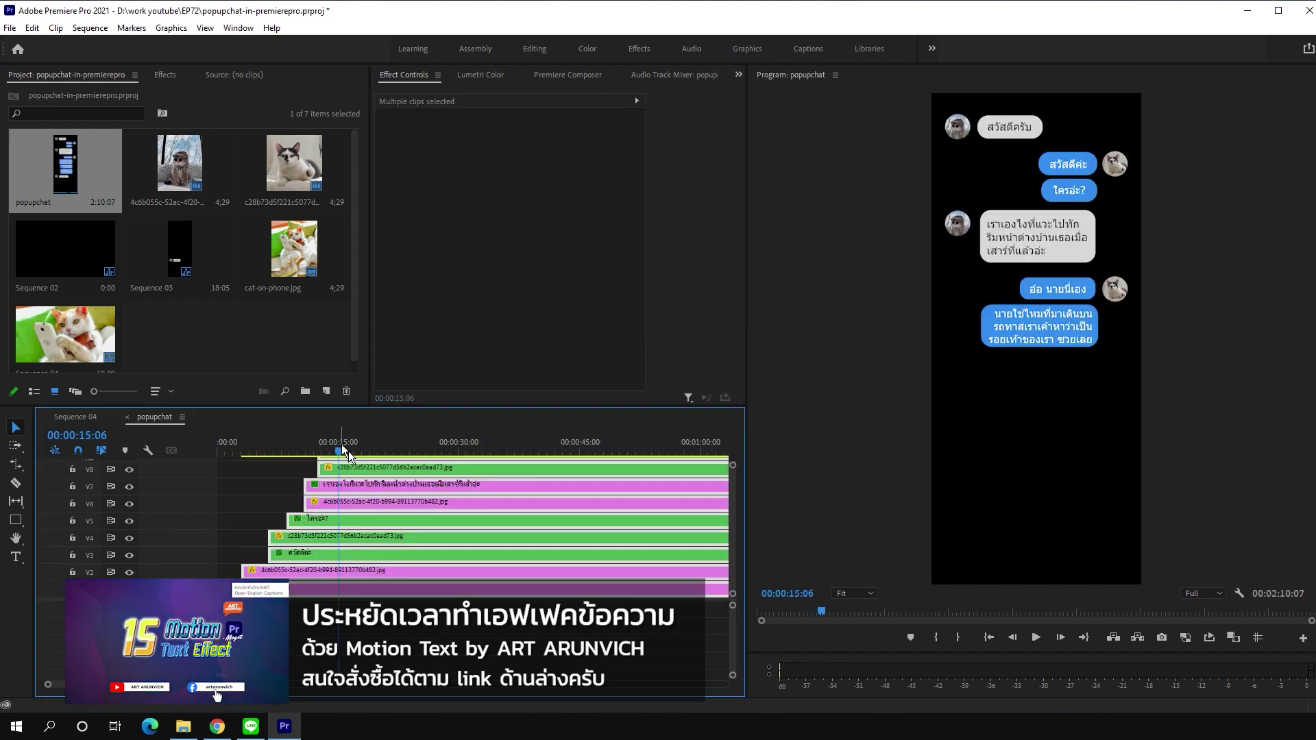
mouse_move(342, 451)
mouse_down()
mouse_move(584, 458)
mouse_move(449, 458)
mouse_up()
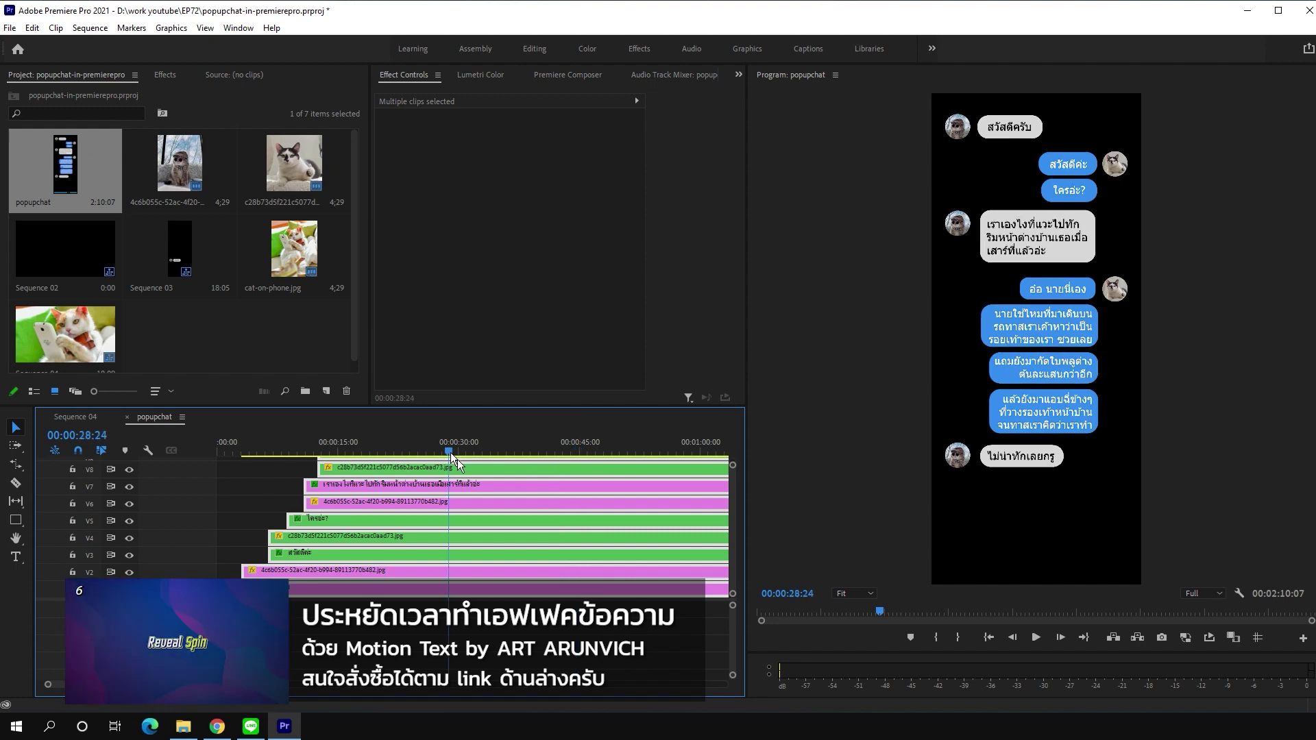
click(96, 32)
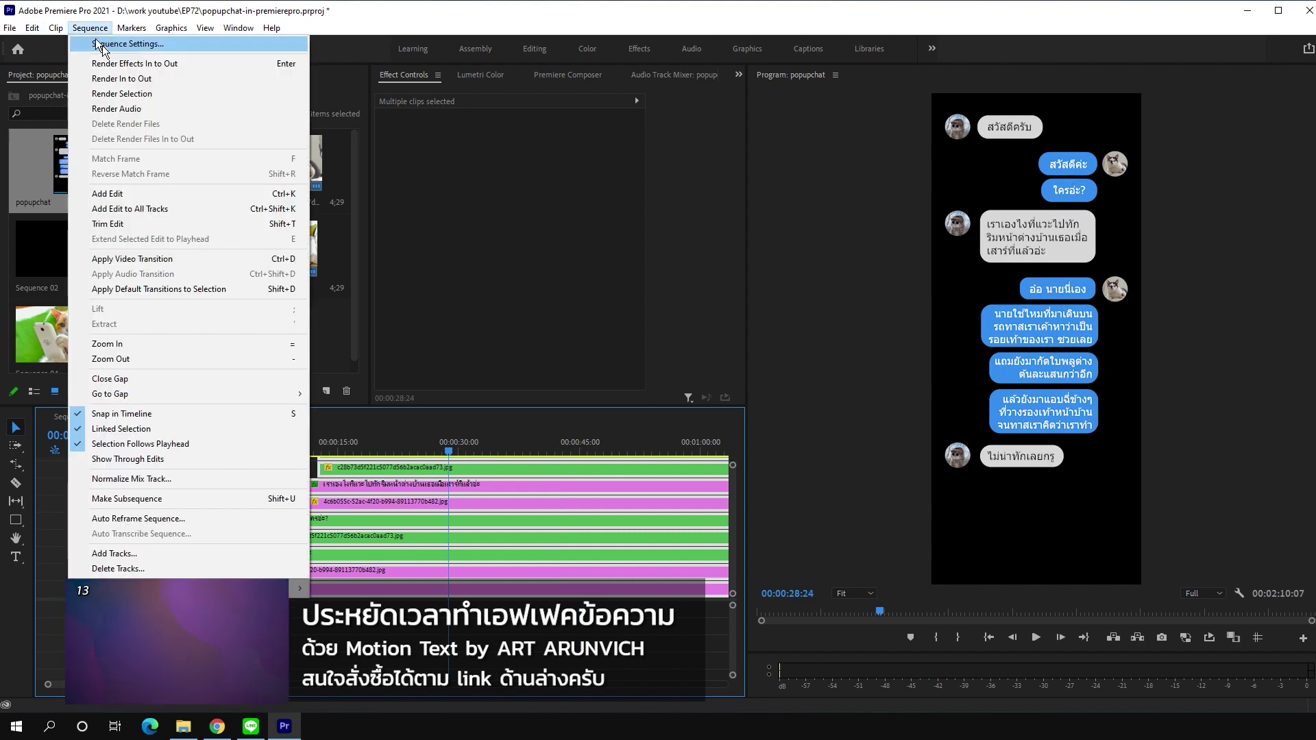
click(98, 42)
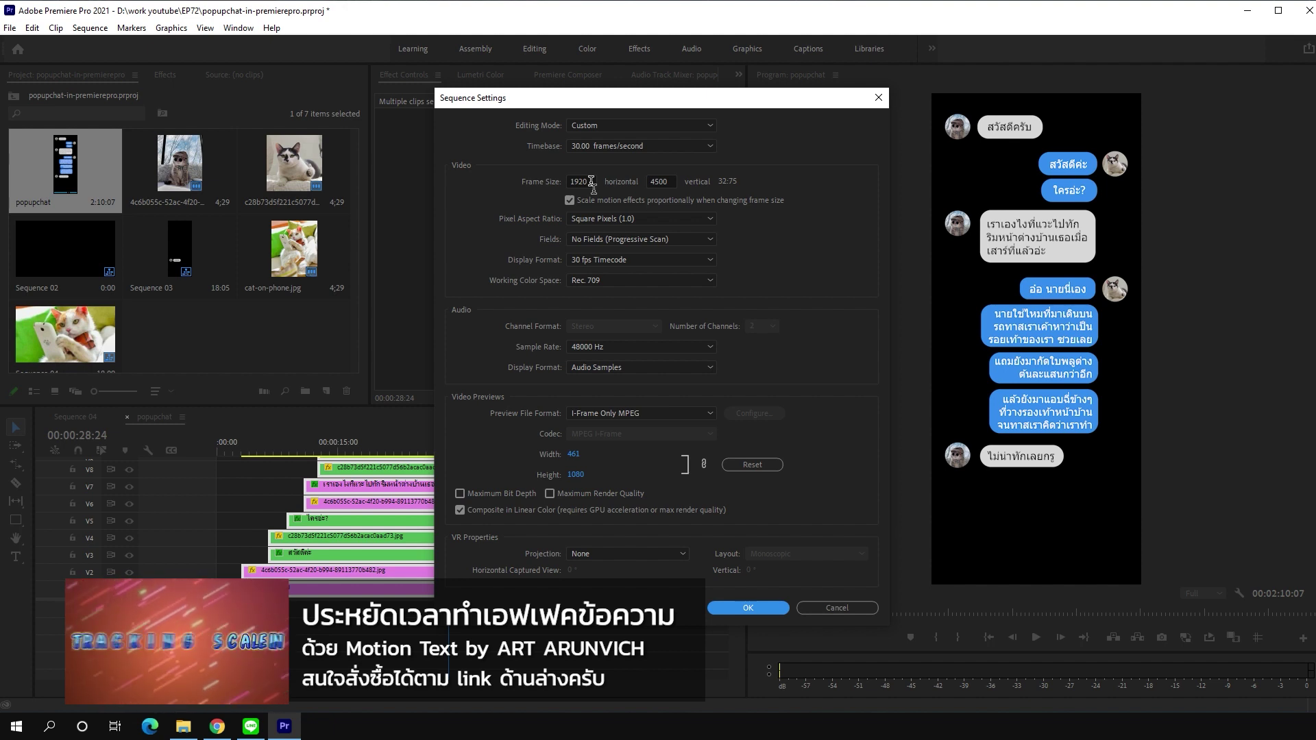
click(590, 180)
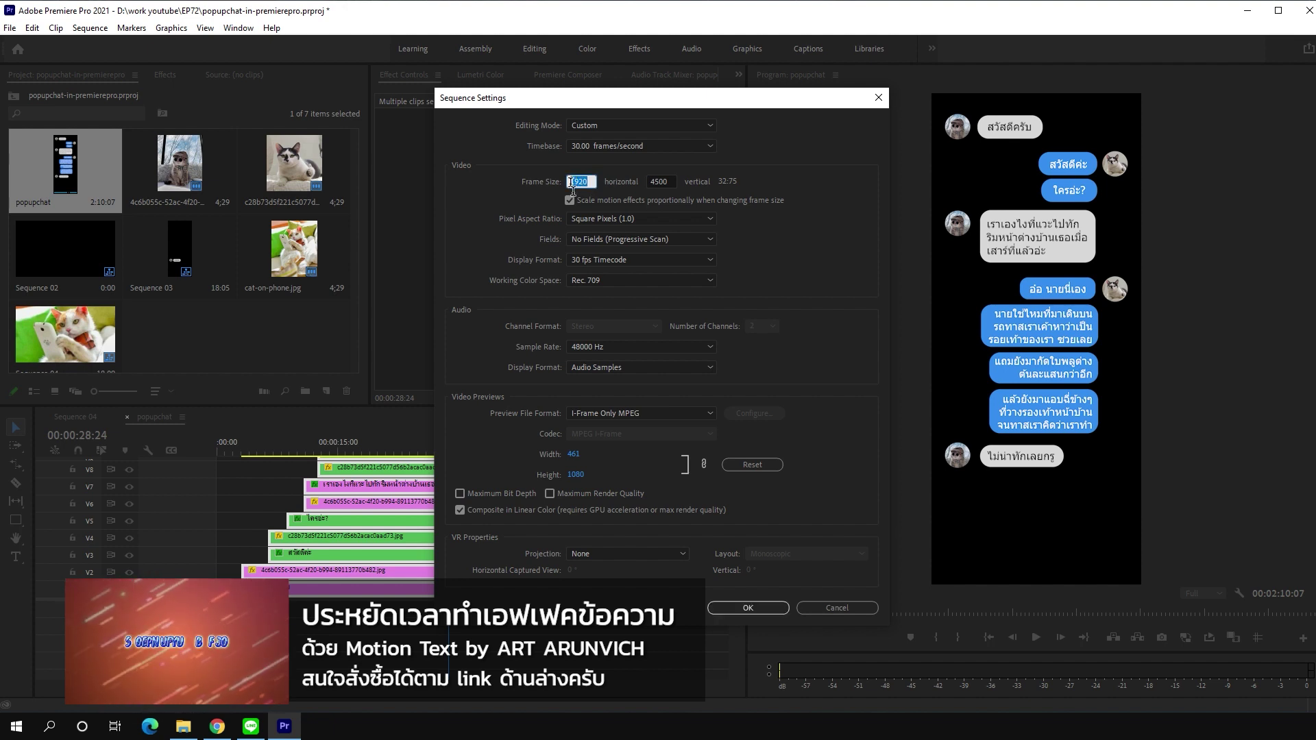
click(668, 182)
drag(668, 182, 643, 194)
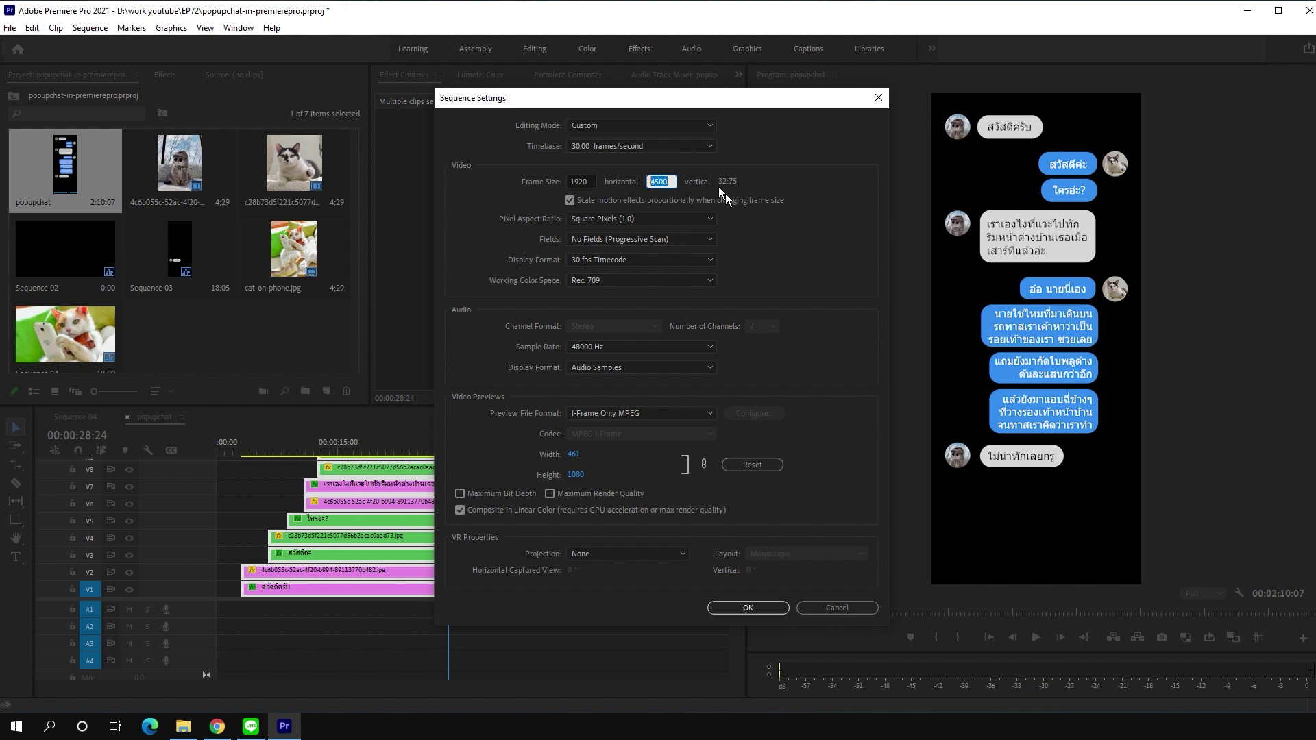
click(815, 611)
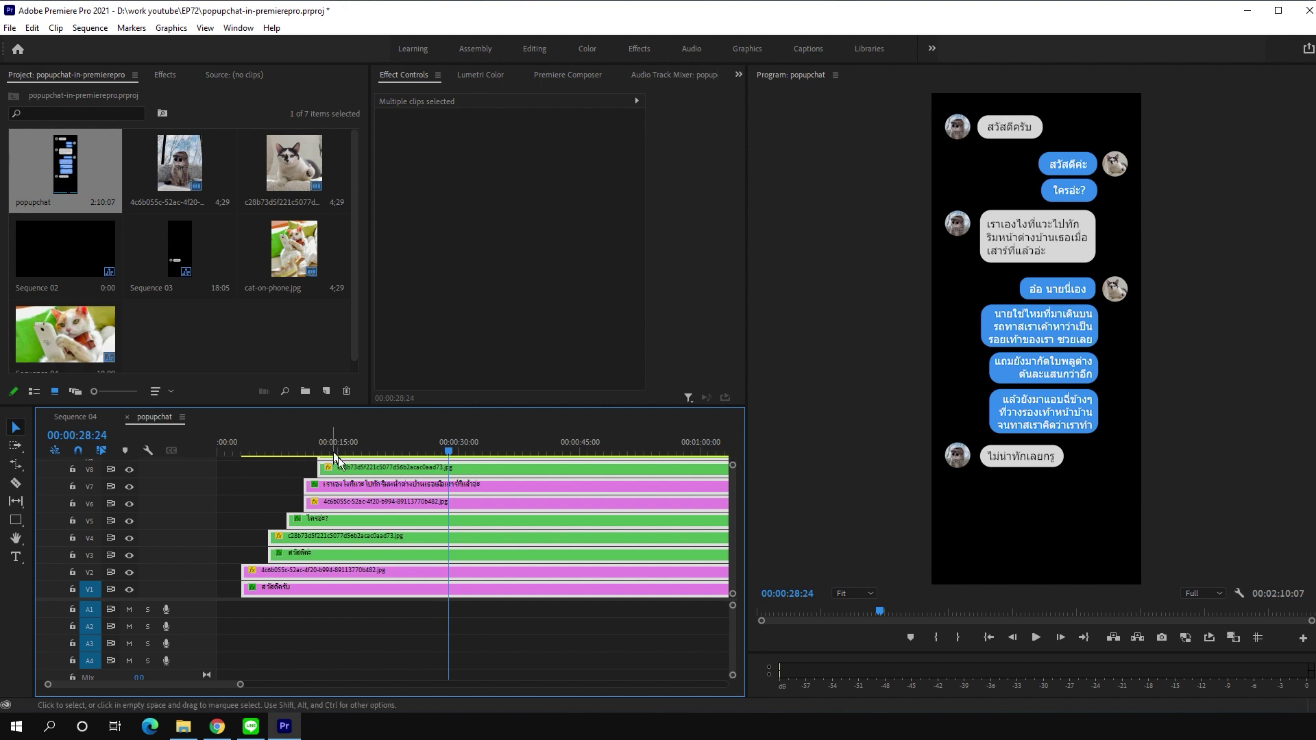
Step: At 00:00:04:23, select the V2 cat avatar clip, reveal its Mask (1) outline, and zoom the preview to 150%
click(258, 449)
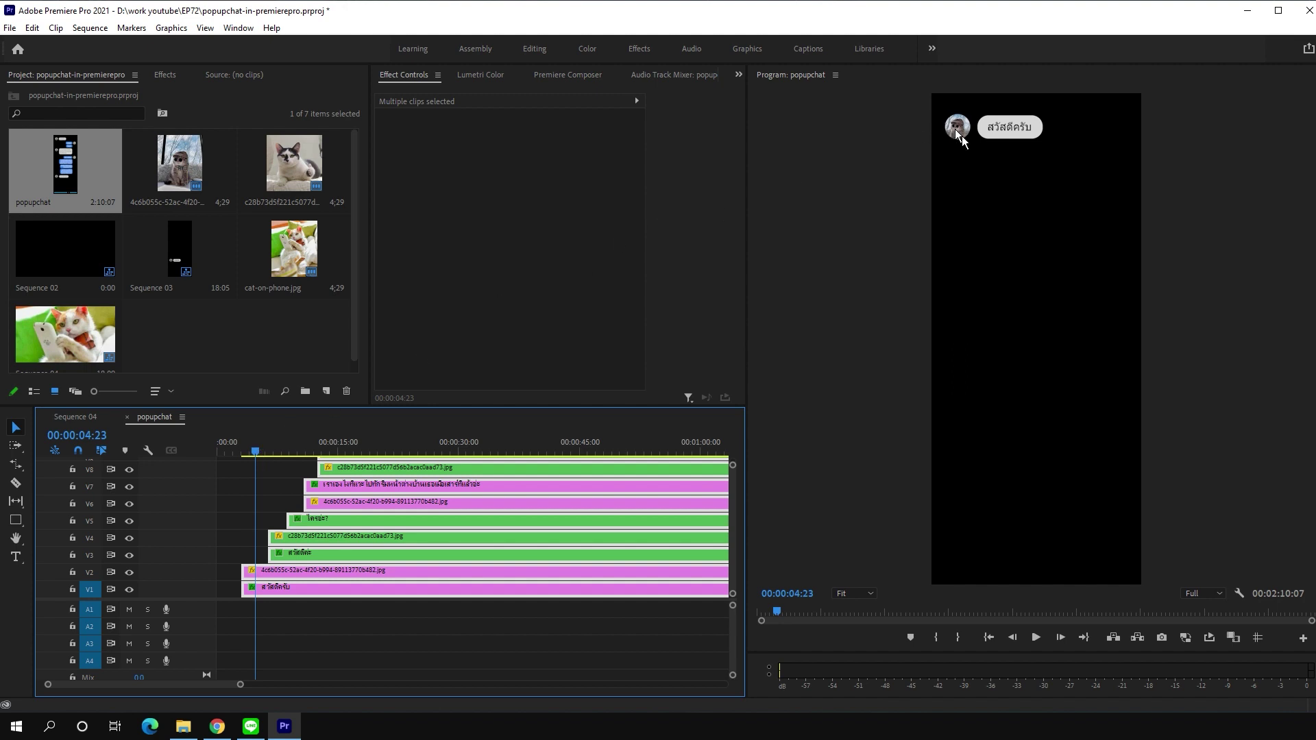
click(185, 182)
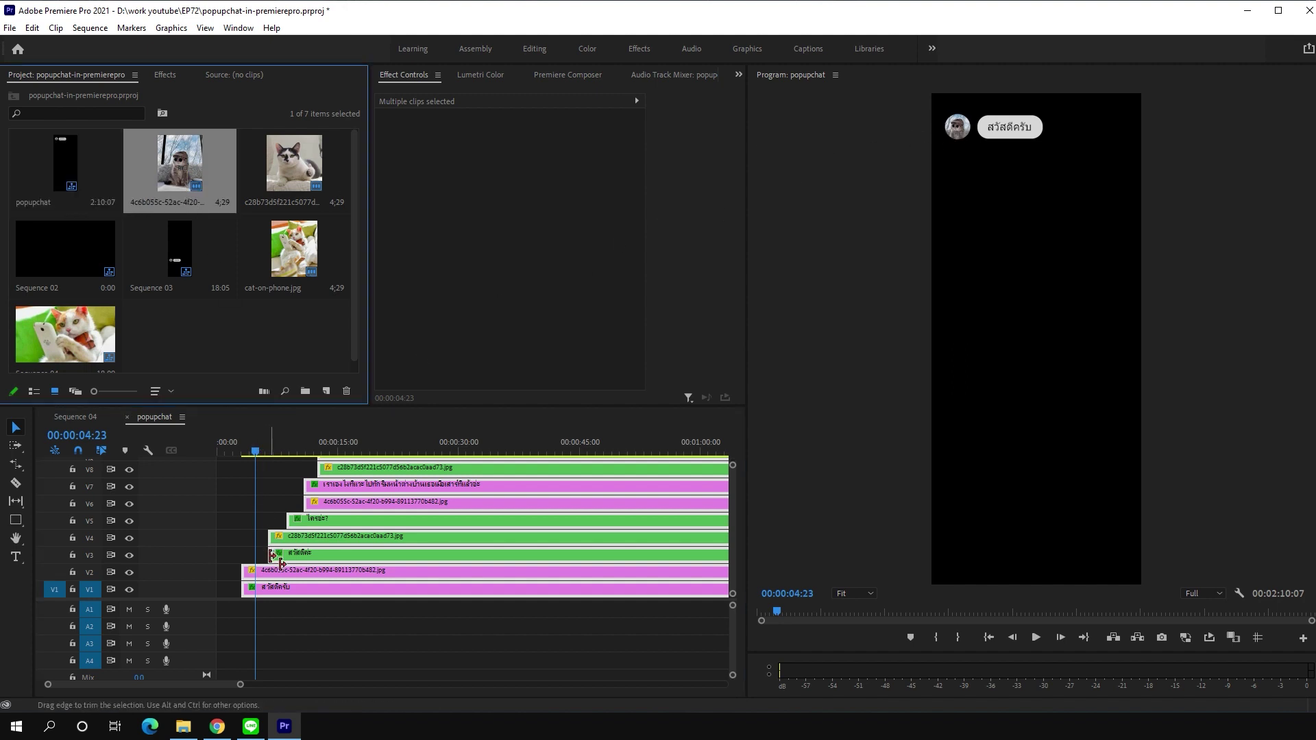
click(263, 588)
click(278, 580)
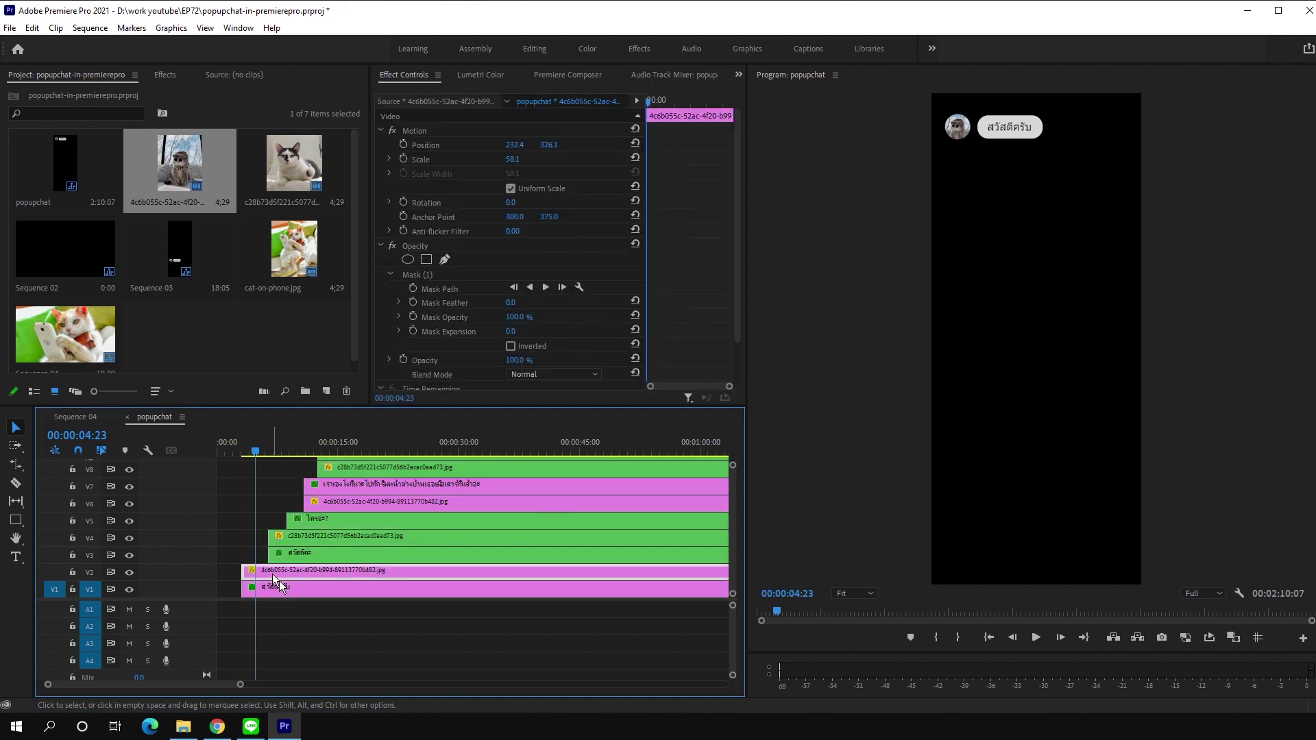
click(417, 246)
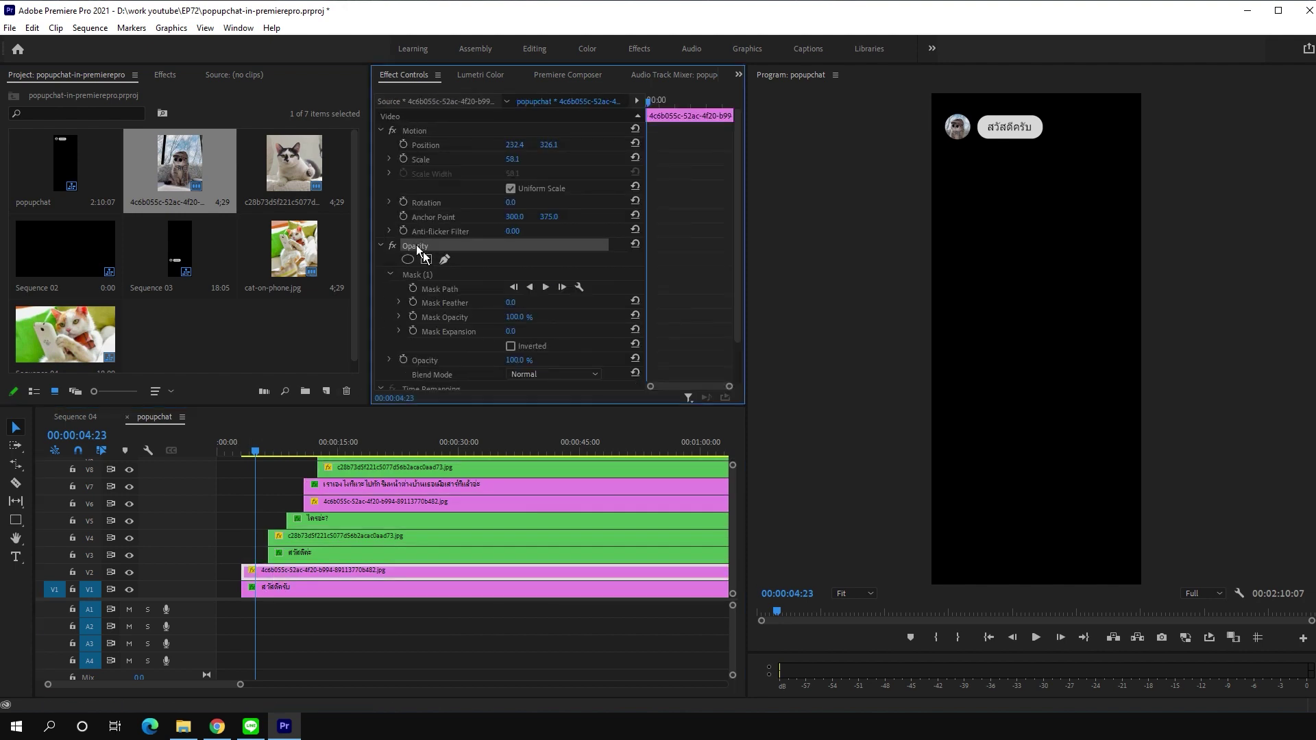
click(422, 278)
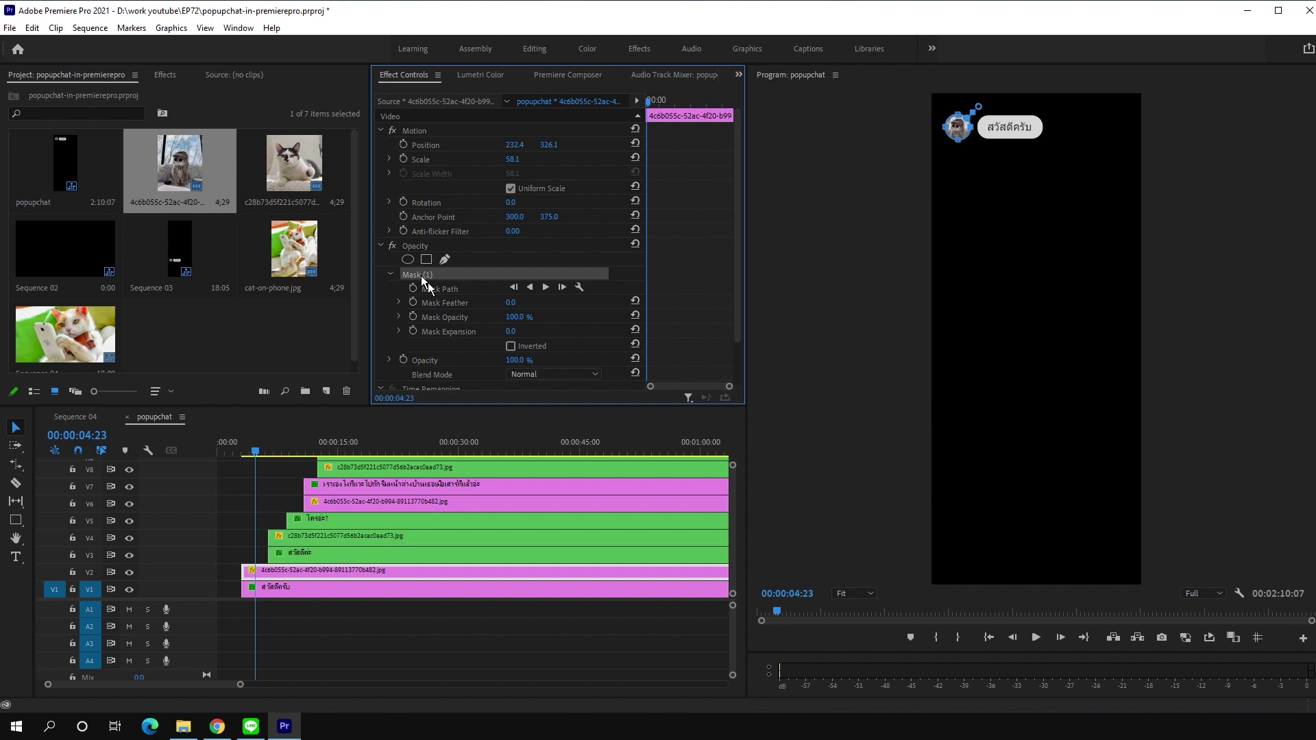
click(869, 593)
click(878, 574)
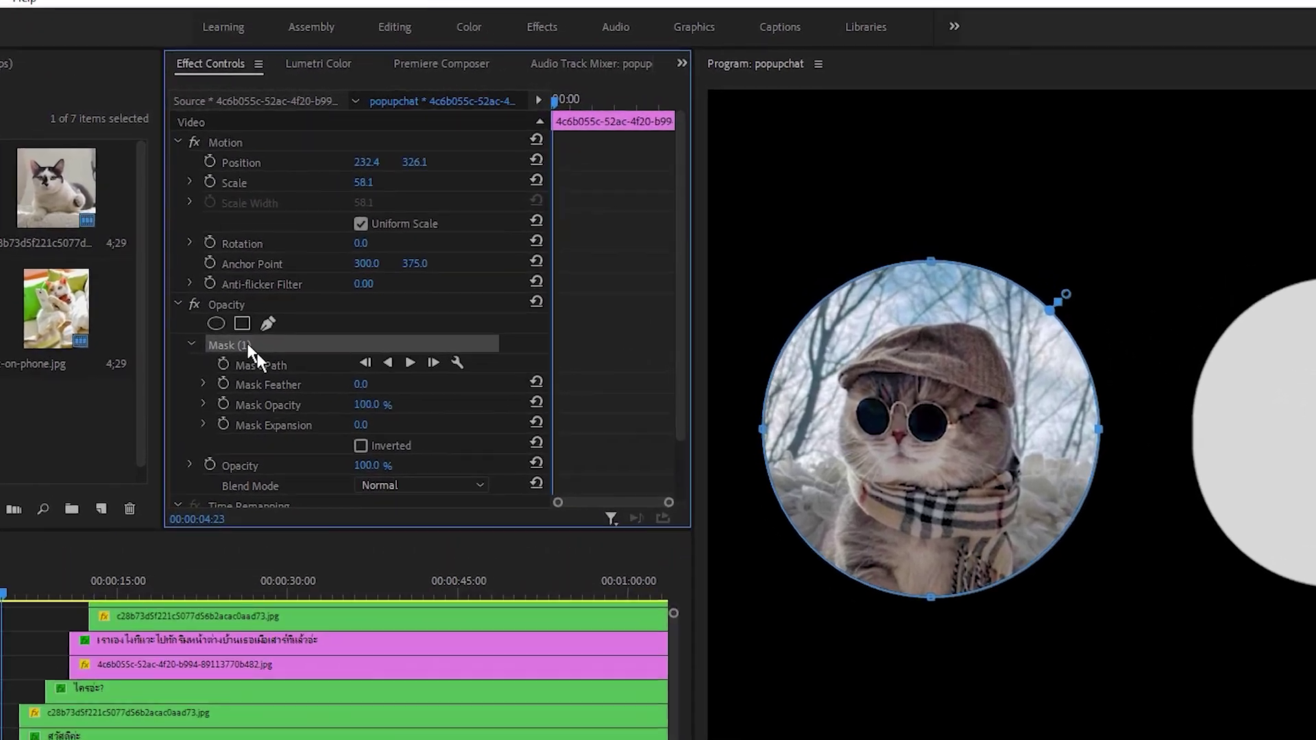
Step: Replace the avatar's mask with a new ellipse mask and reshape it into a circle centred on the cat
key(Delete)
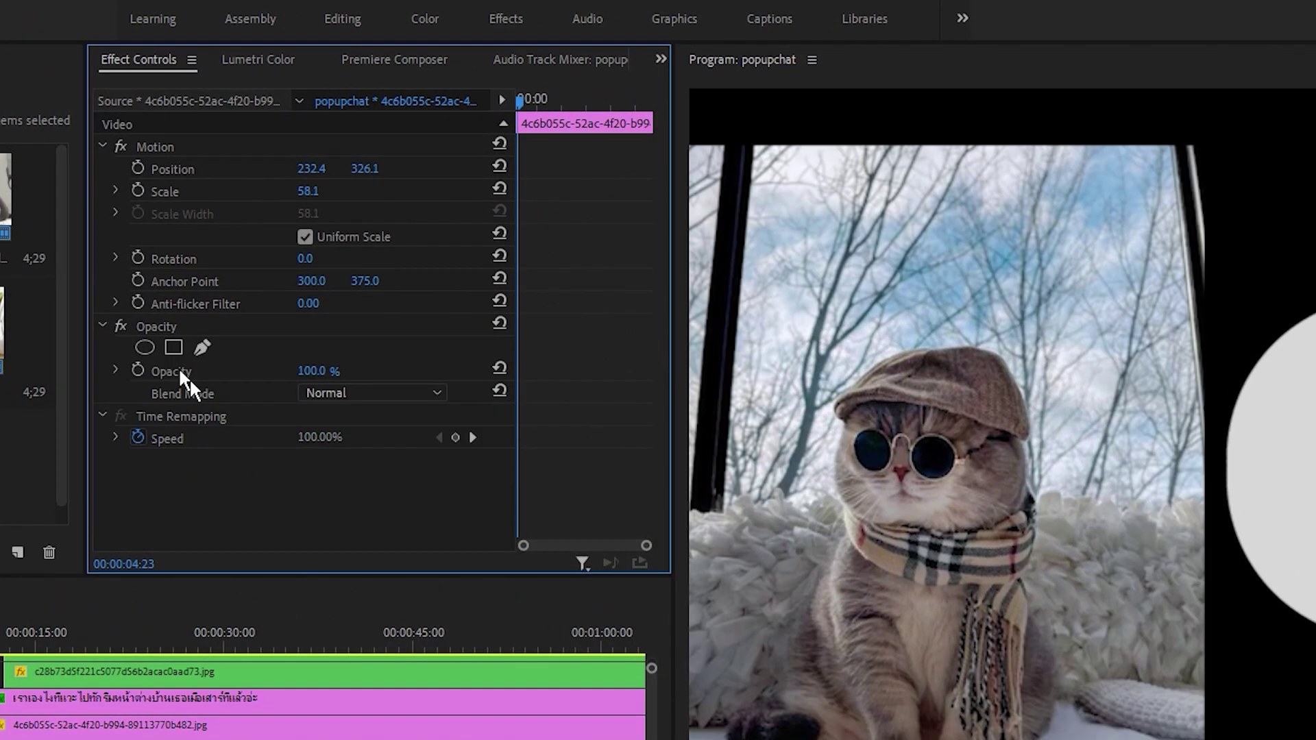
click(181, 371)
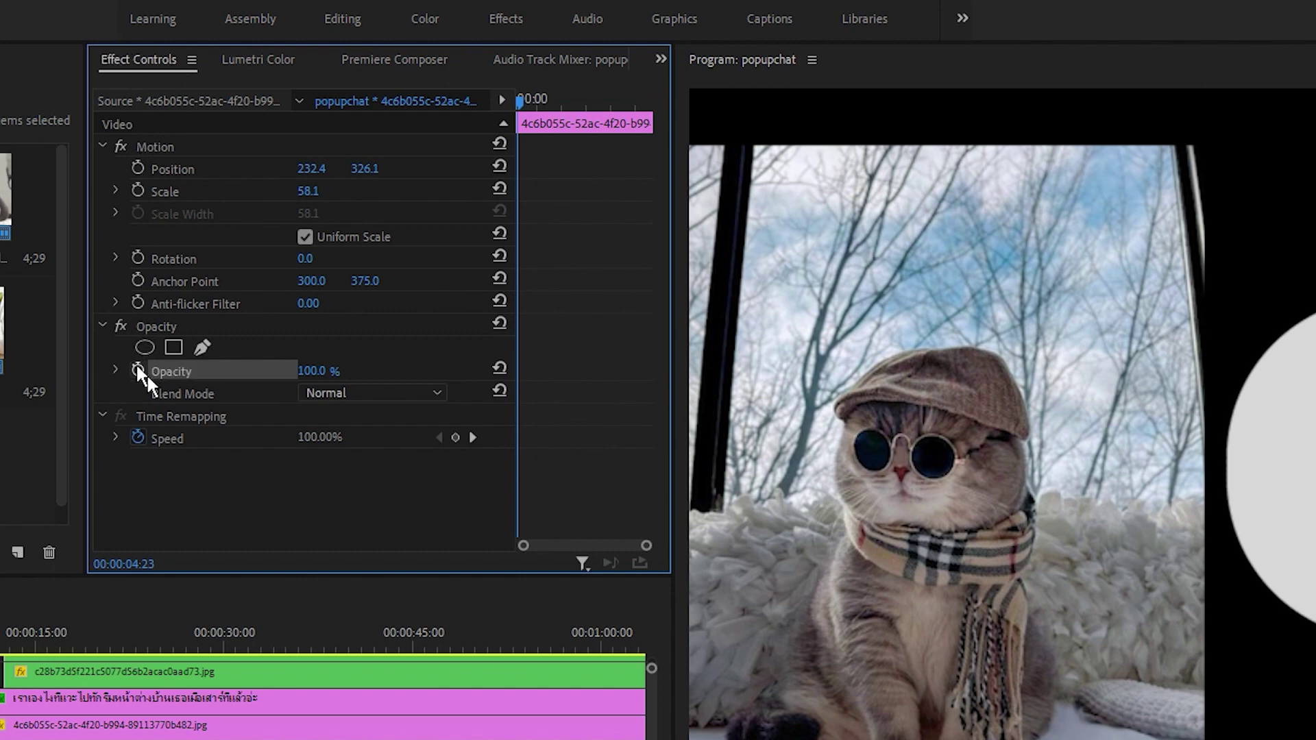
click(142, 326)
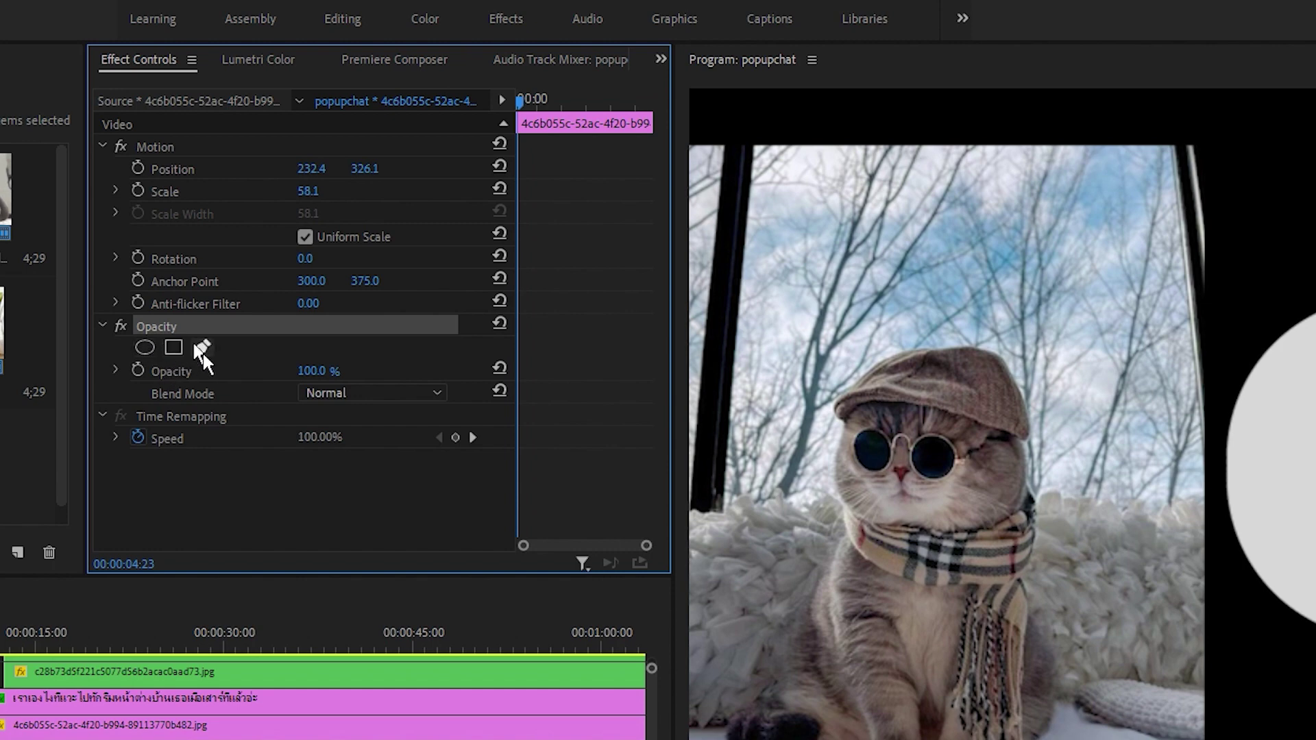
click(146, 347)
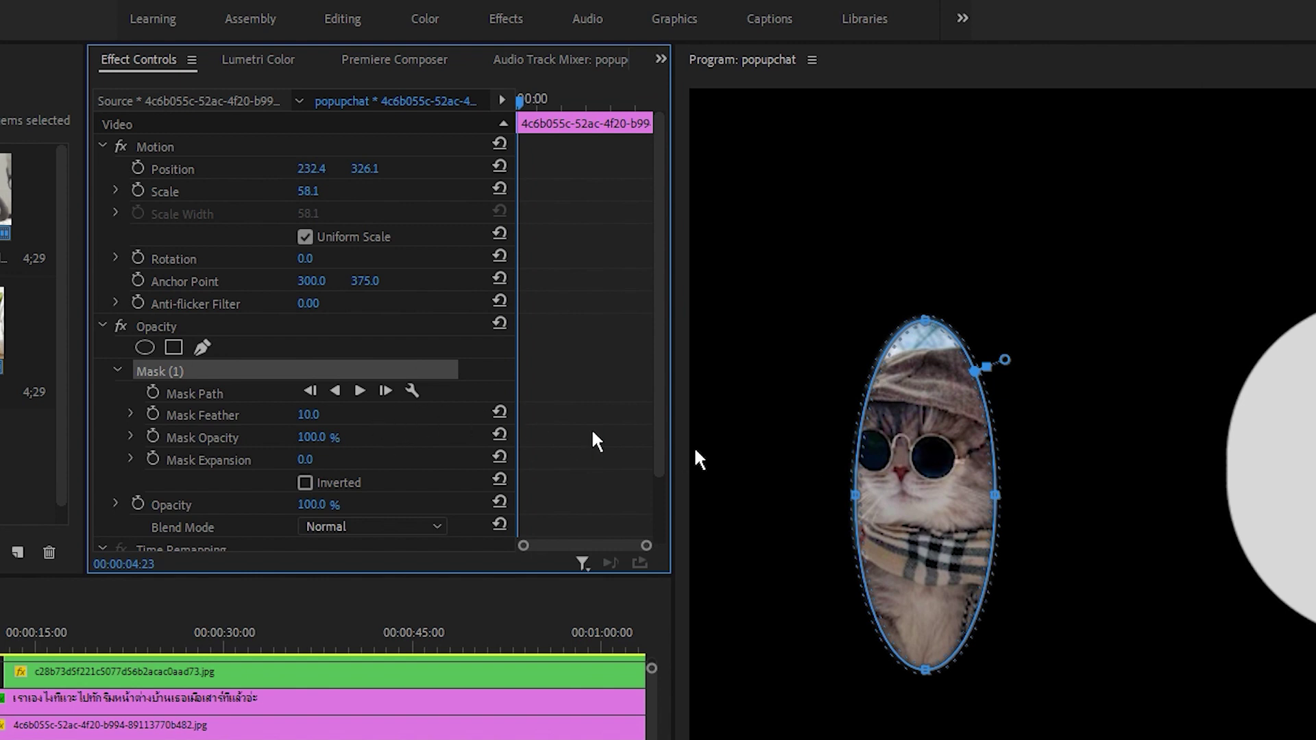
click(998, 504)
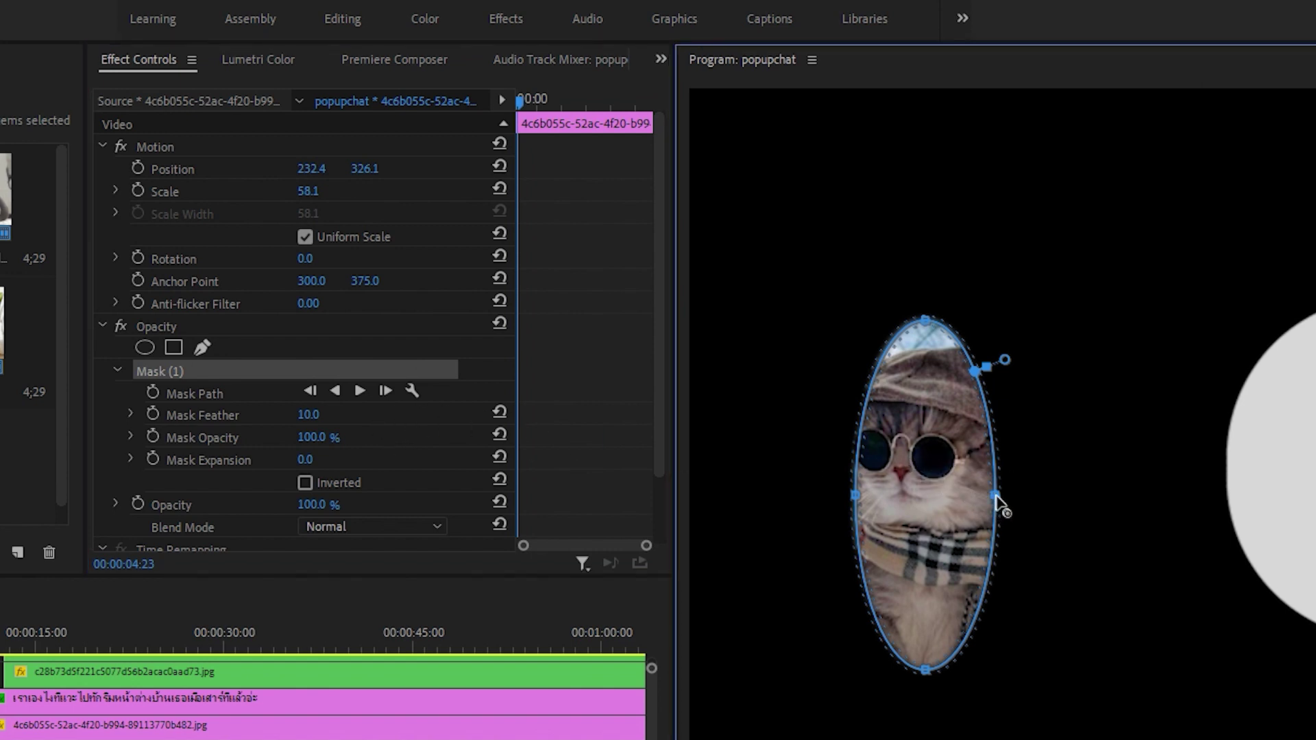
mouse_move(997, 504)
mouse_down()
mouse_move(1026, 509)
mouse_move(1000, 515)
mouse_move(1158, 517)
mouse_move(1252, 543)
mouse_up()
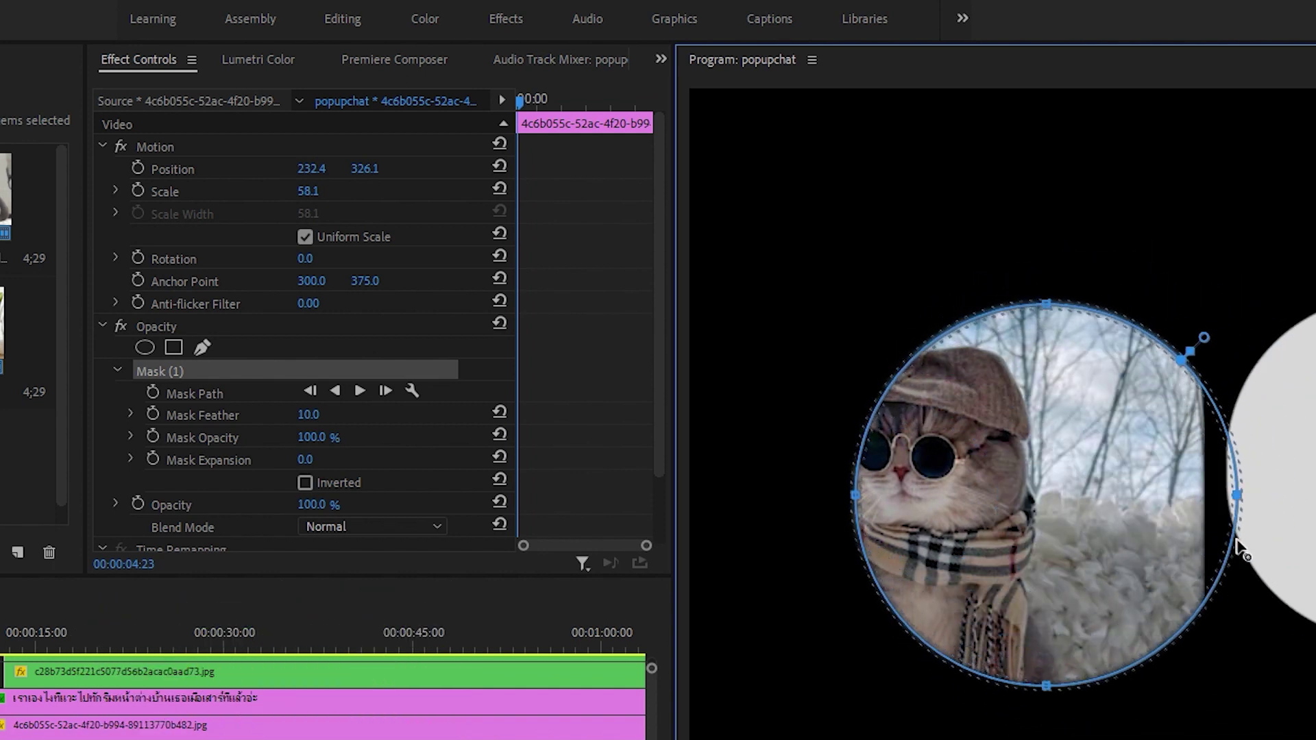
drag(1092, 553, 996, 538)
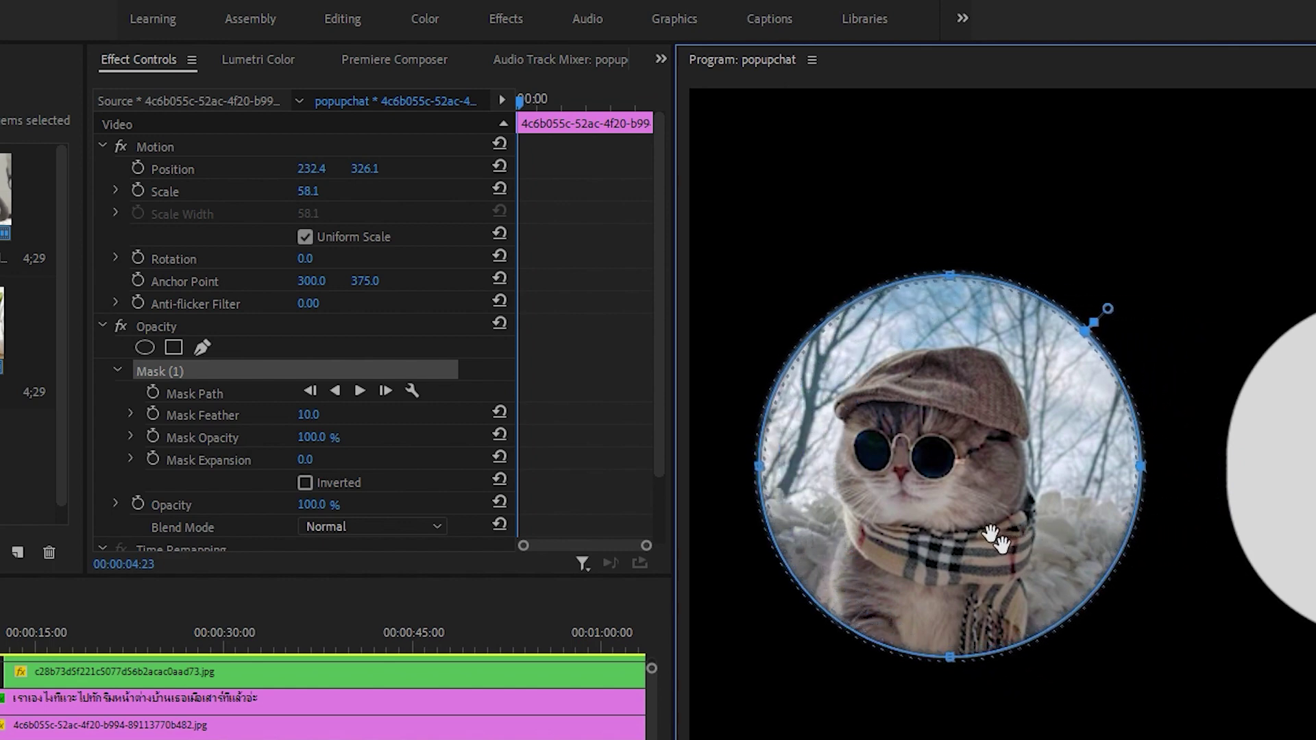
Step: Reduce the avatar mask's feather from 10.0 to 0 for a hard edge
click(449, 486)
click(237, 416)
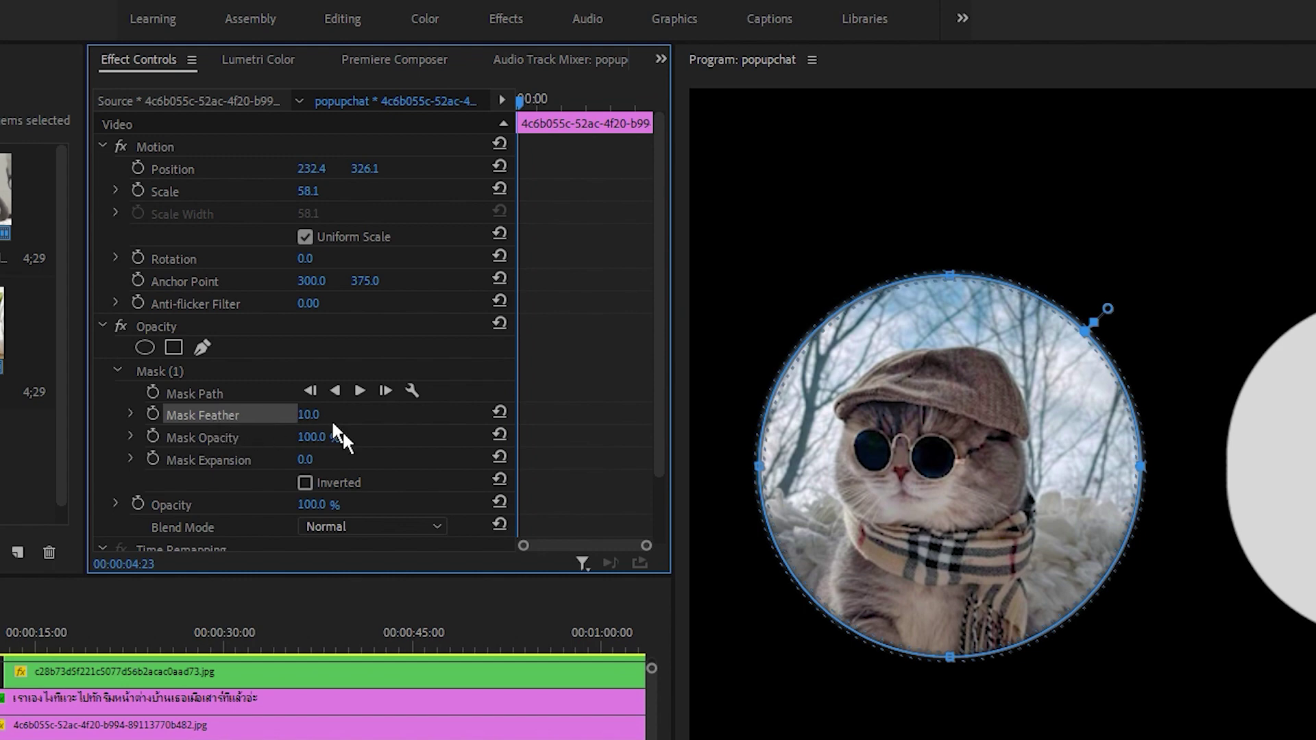
drag(312, 425, 287, 425)
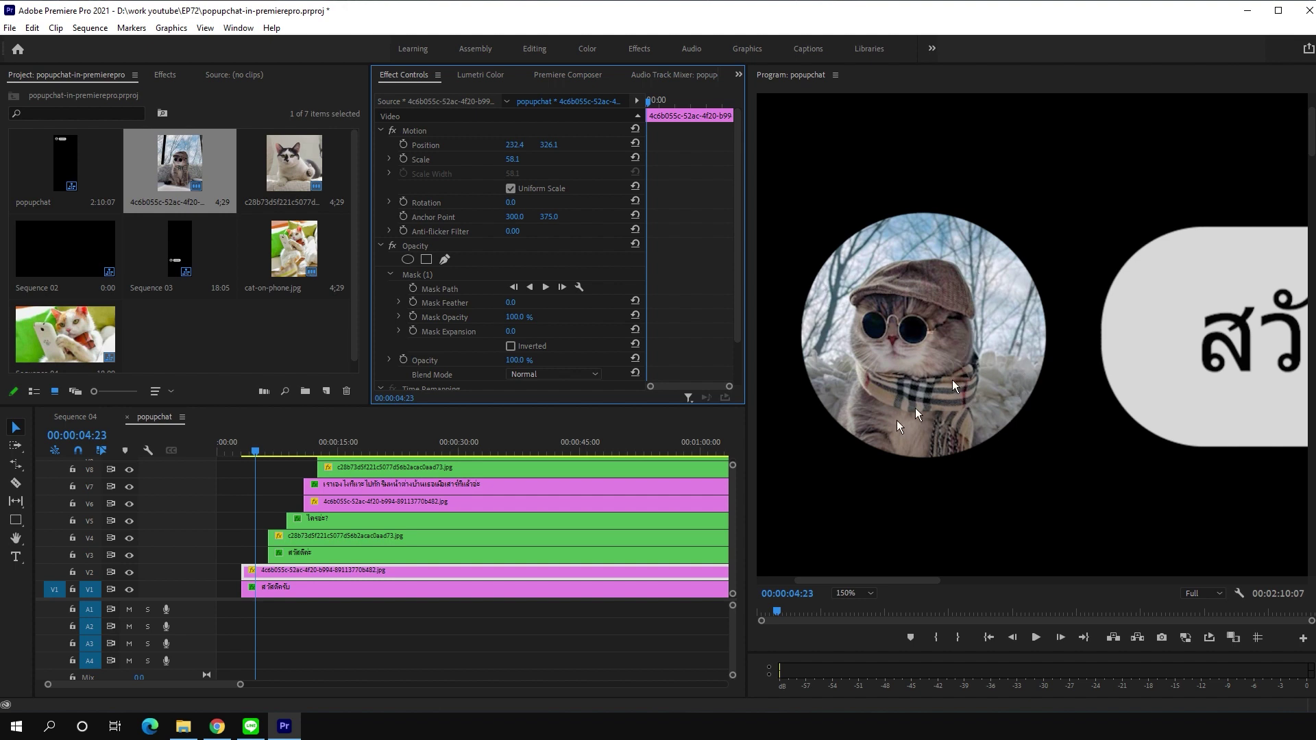
Step: View the program at 100% and select the pill-shaped สวัสดีครับ speech bubble in the V1 graphic
click(967, 533)
key(minus)
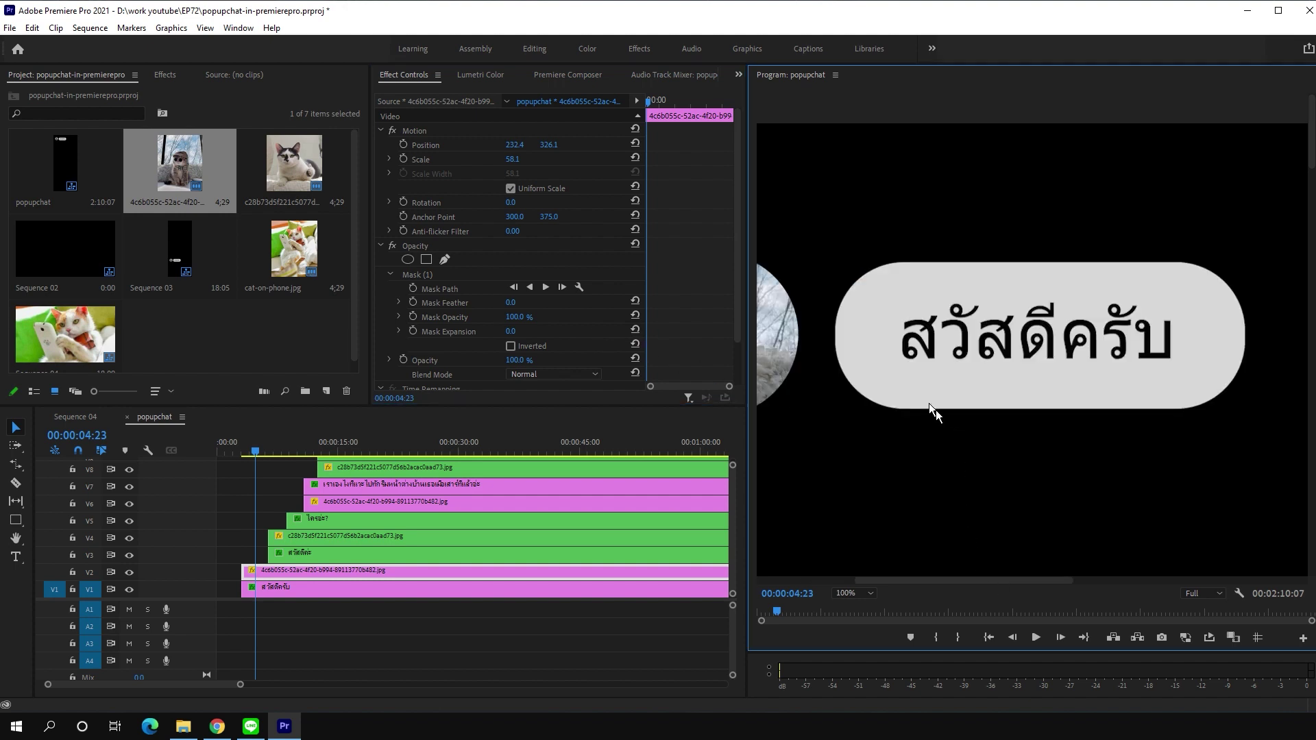
click(311, 590)
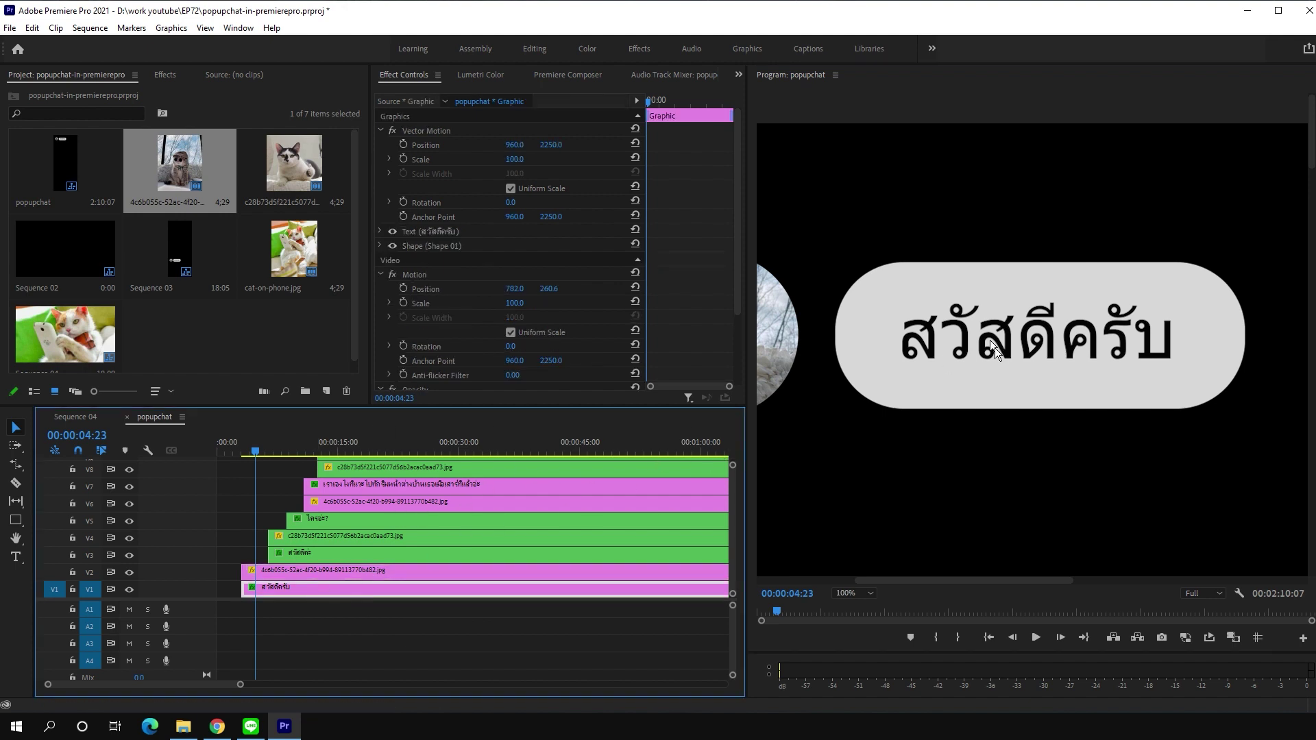
click(947, 388)
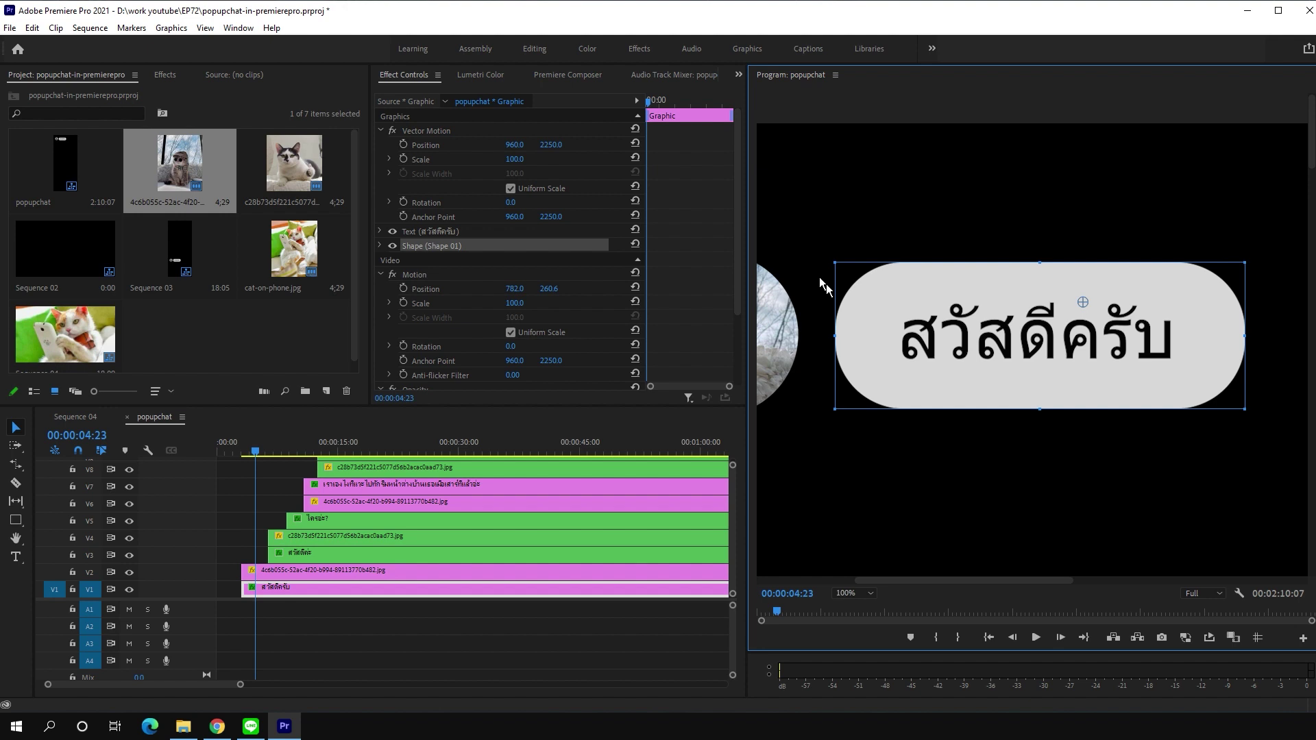
Step: Add a new rectangle (Shape 02) to the graphic, undoing a trial resize
double_click(15, 520)
click(458, 241)
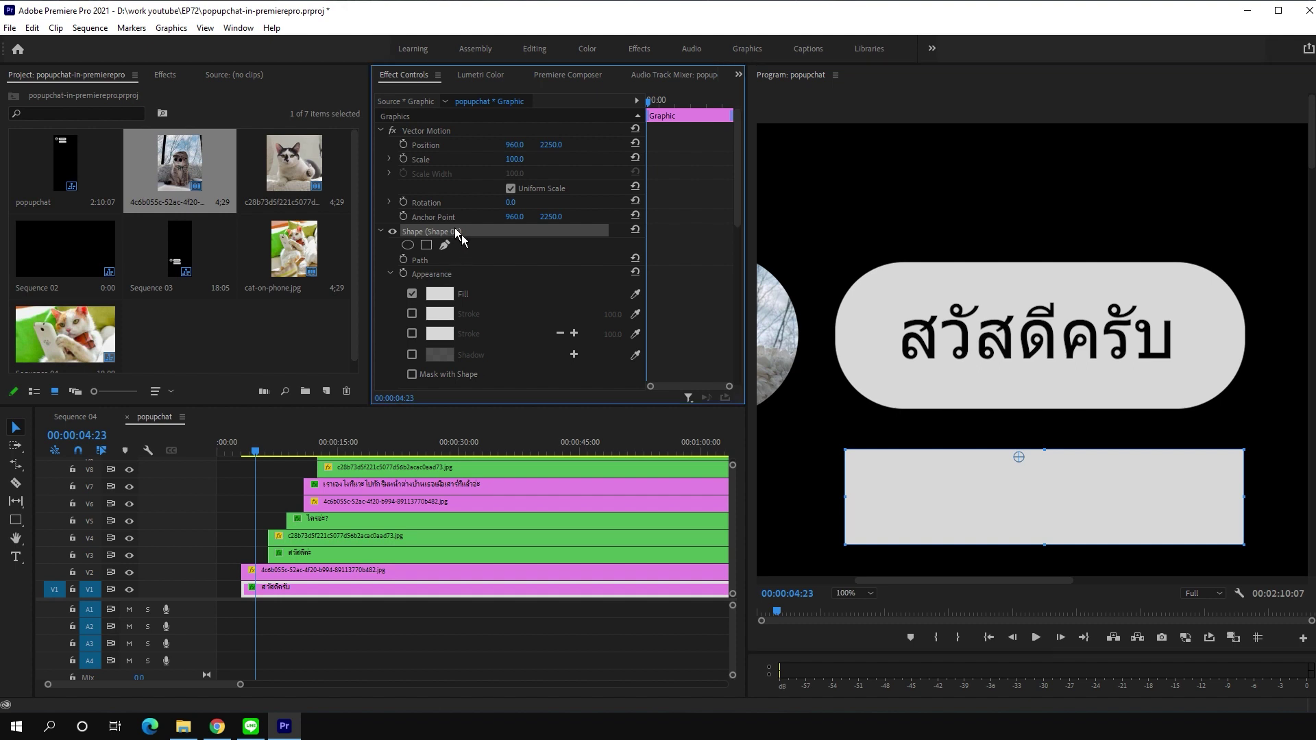
click(1047, 541)
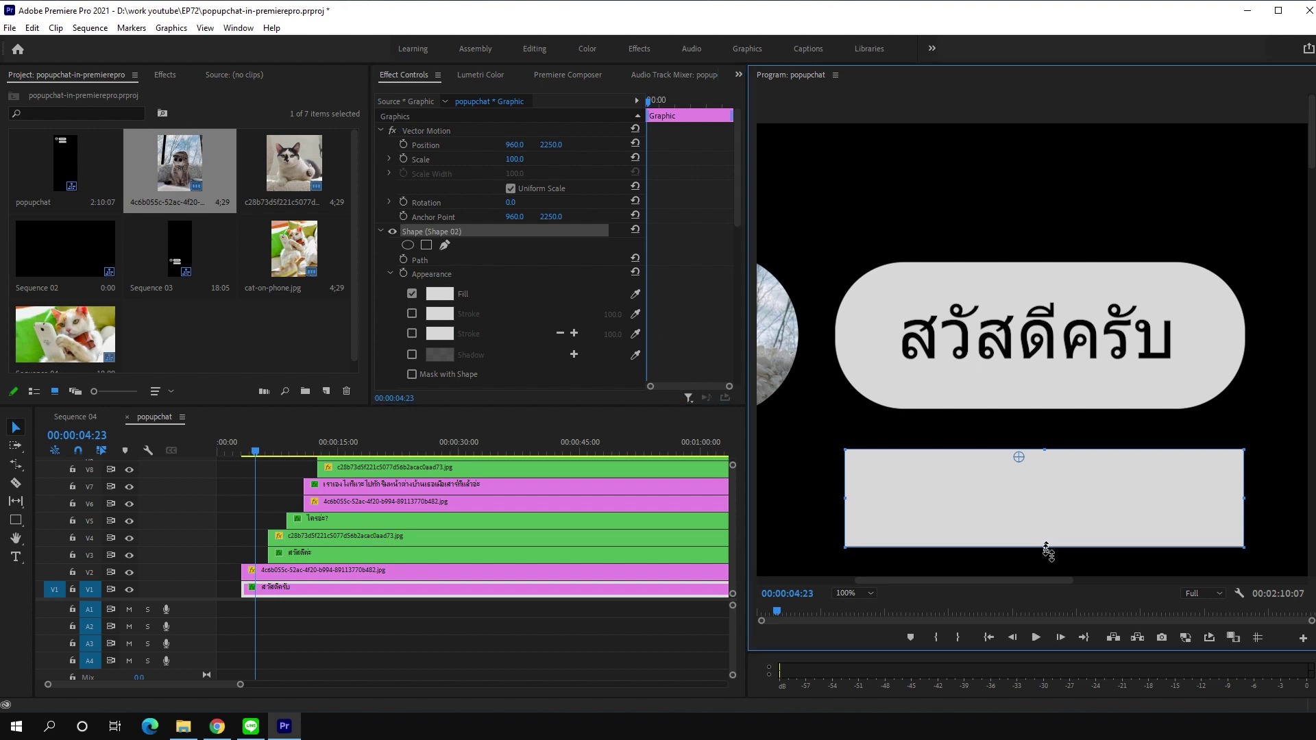
drag(1244, 505, 1174, 511)
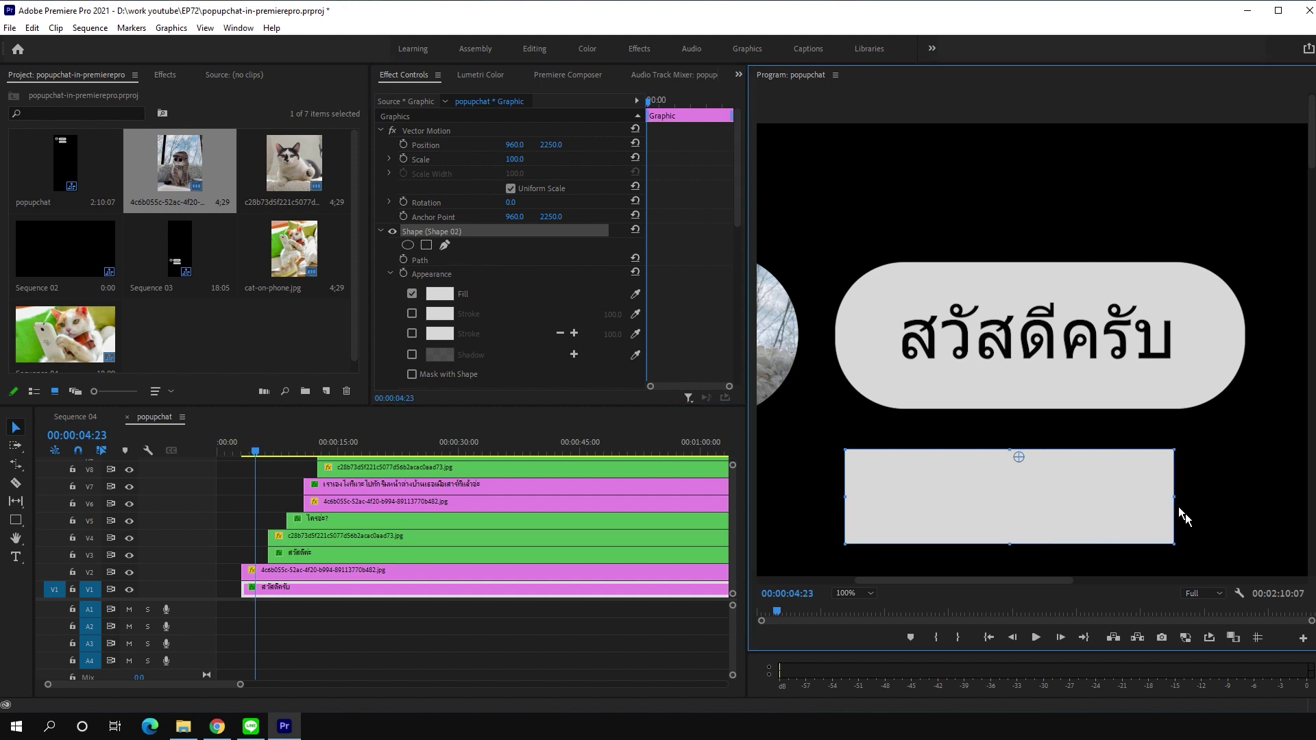
key(ctrl+z)
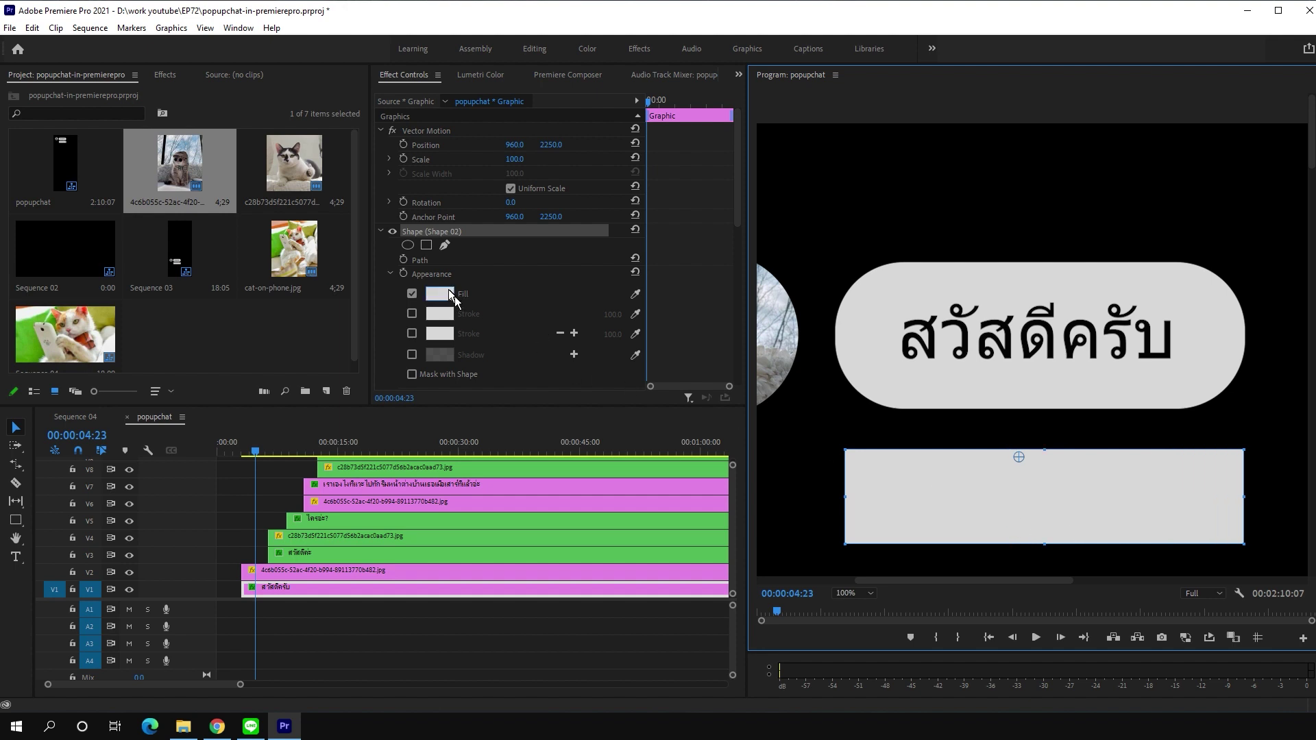
Step: Turn on a stroke for the Shape 02 rectangle, leaving its fill colour unchanged
click(439, 295)
click(819, 270)
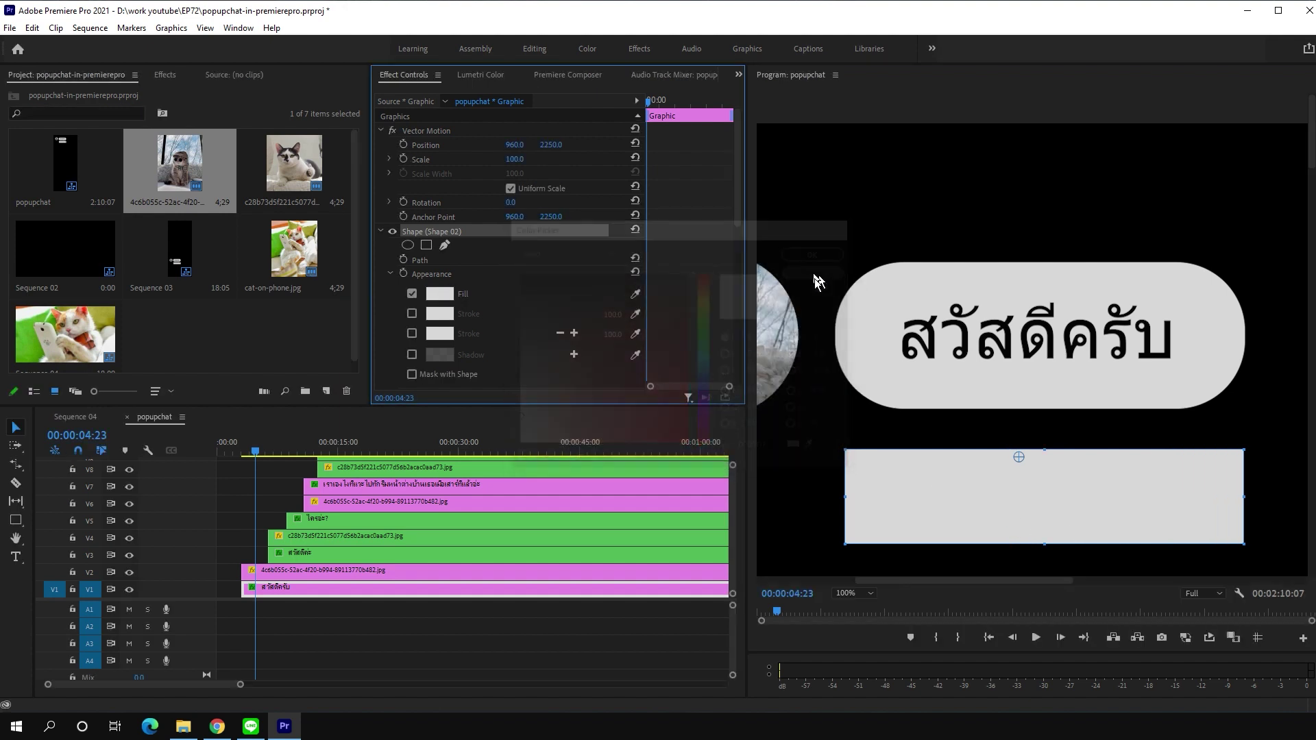
click(412, 316)
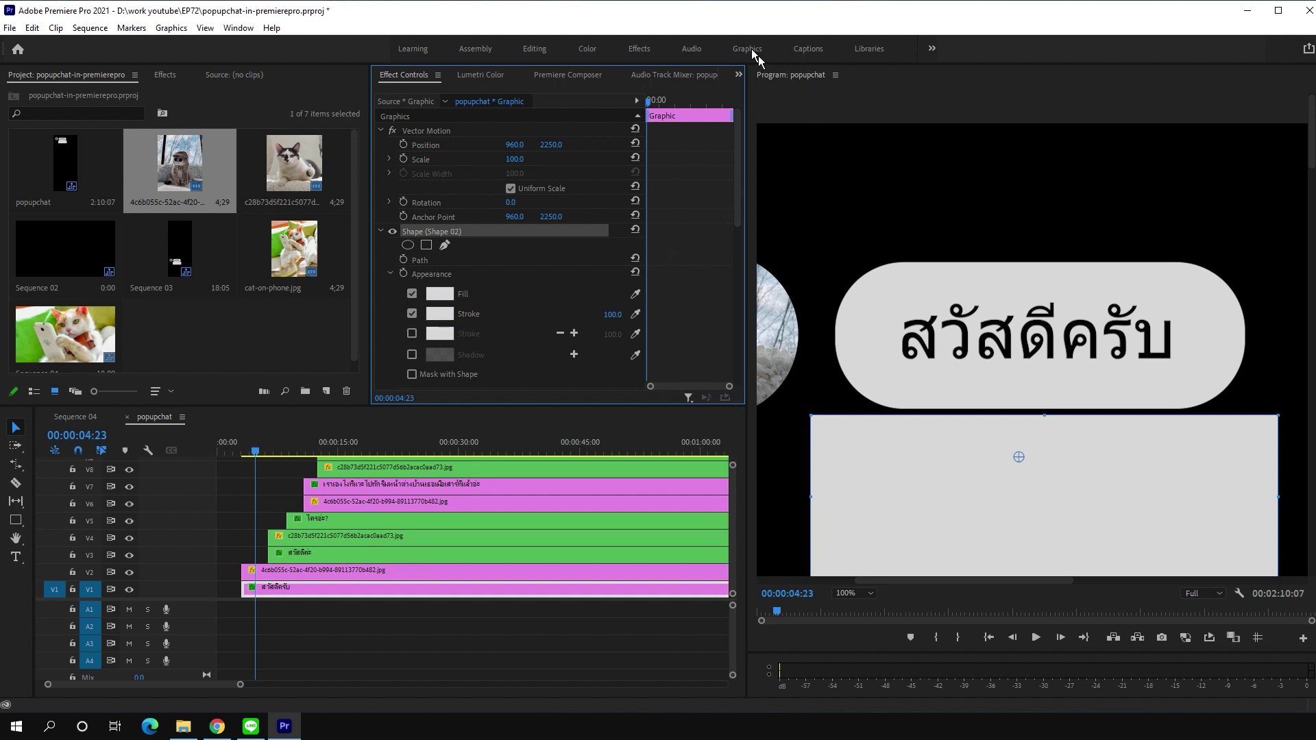
click(243, 28)
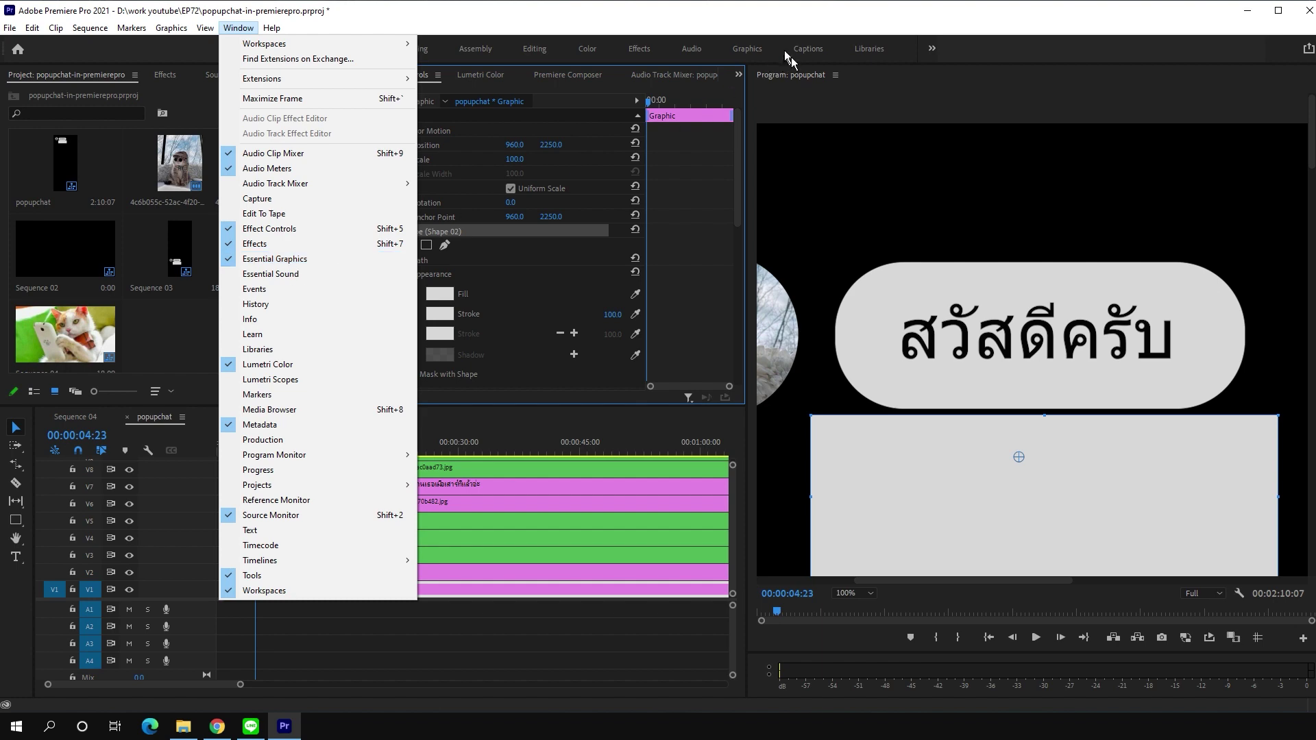
Step: In the Graphics workspace, hide the สวัสดีครับ text and Shape 01 layers, and select Shape 02
click(754, 49)
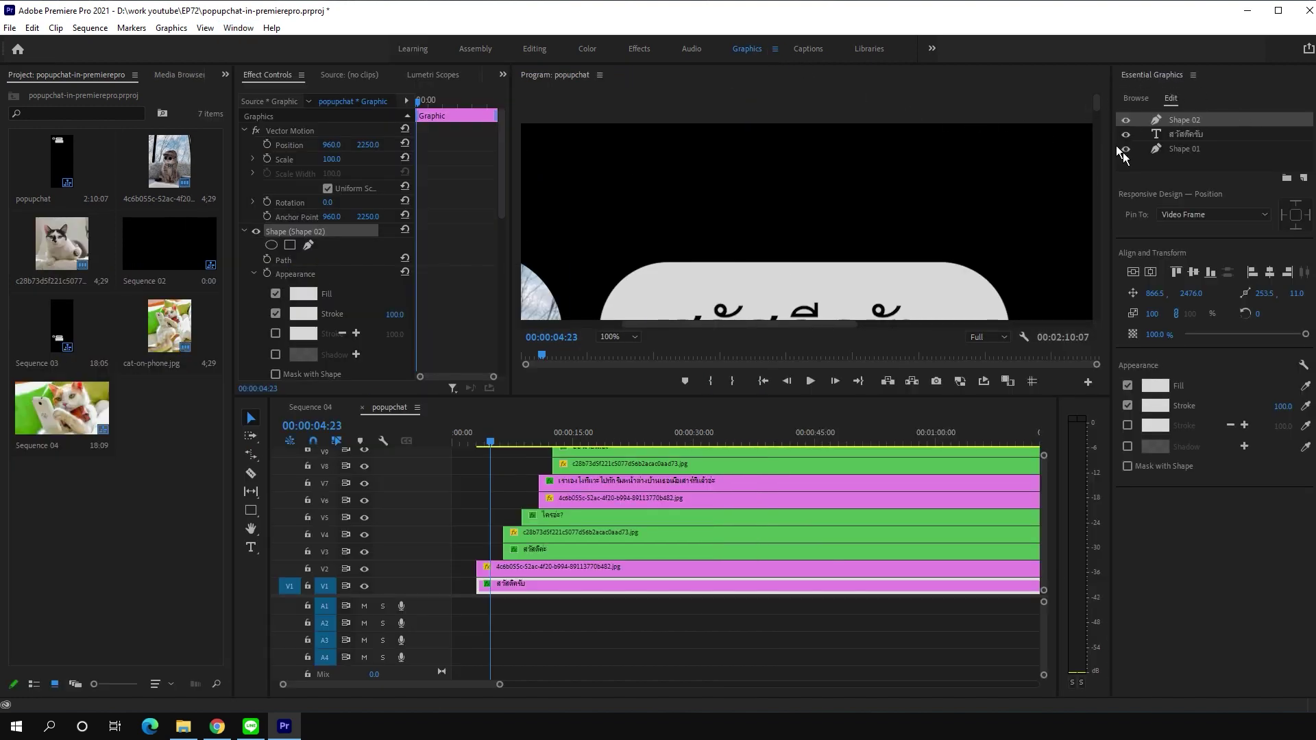
drag(1115, 148, 995, 163)
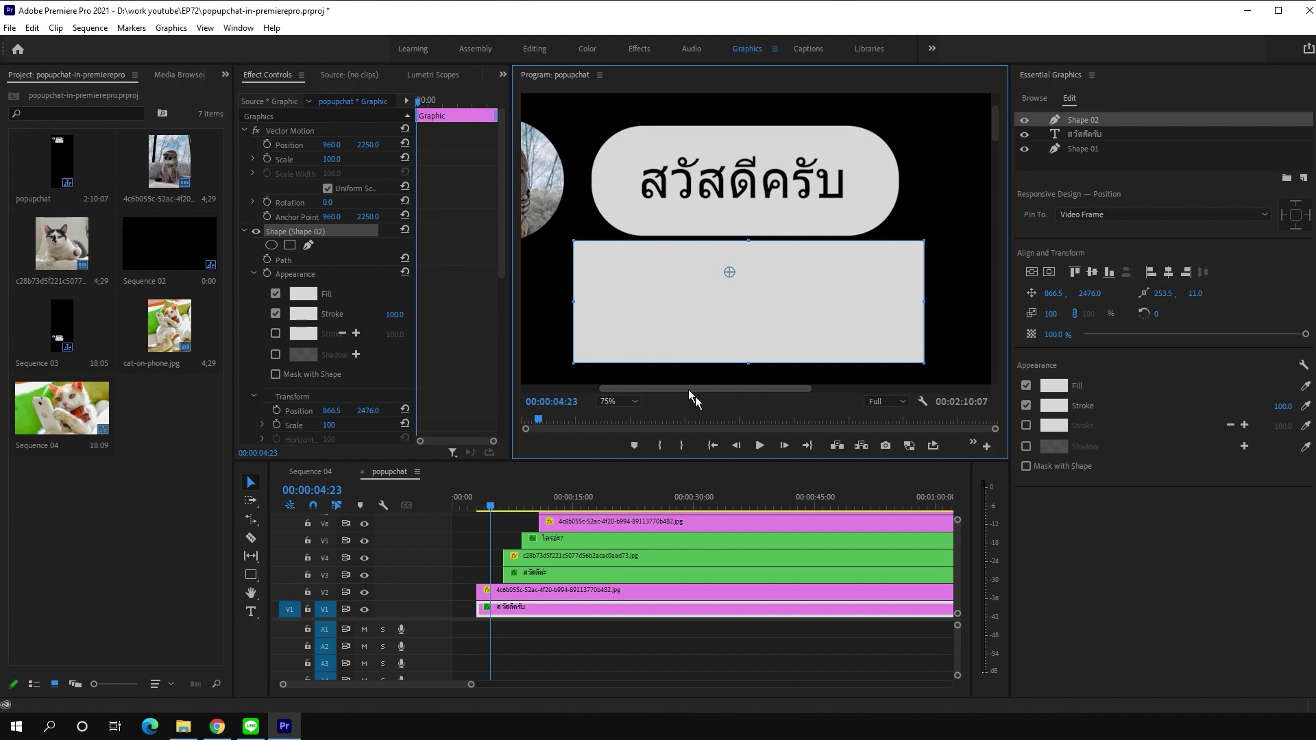
double_click(1083, 120)
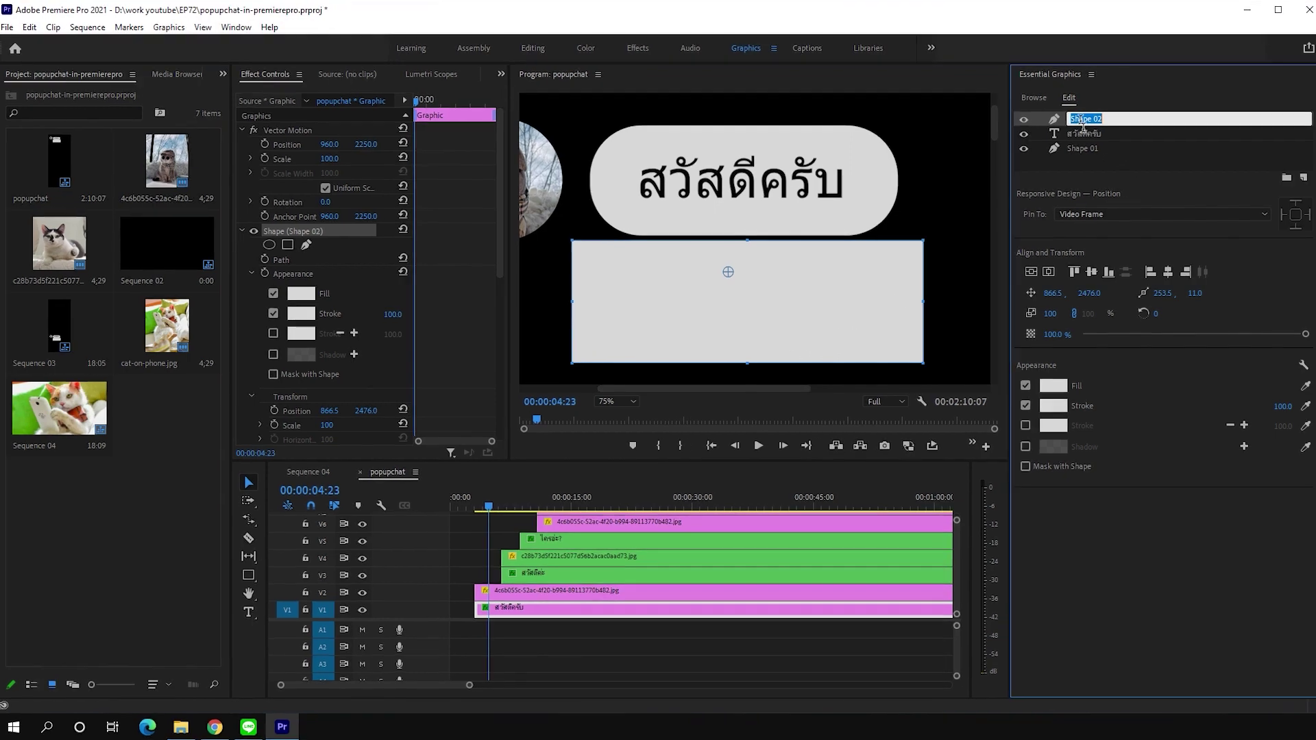
click(1055, 134)
click(1023, 134)
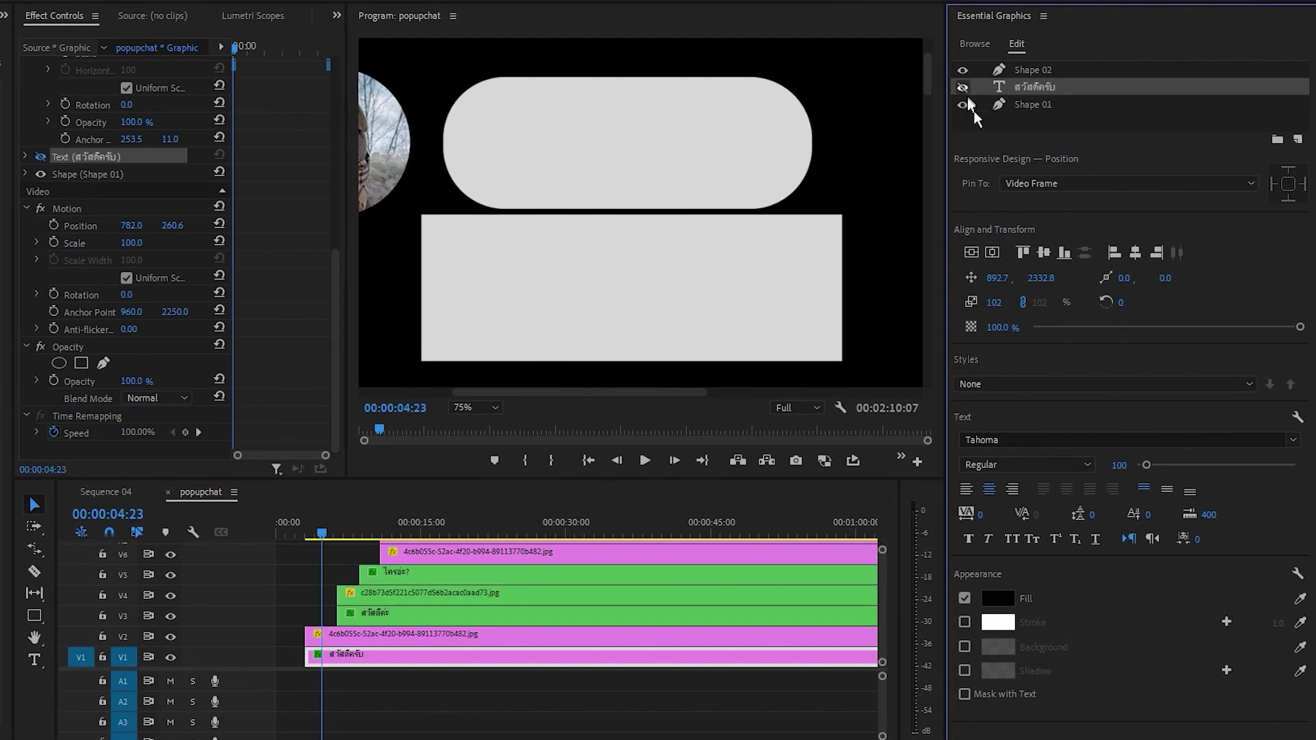
click(963, 104)
click(1038, 72)
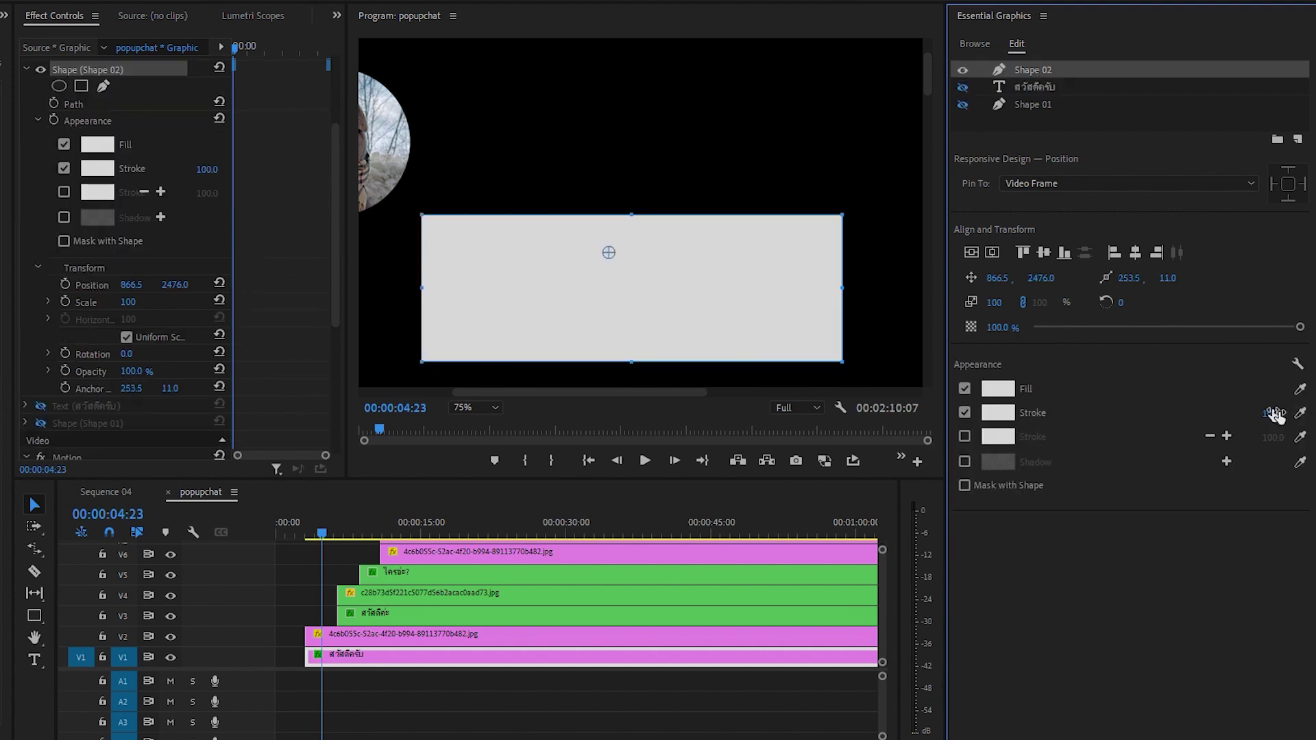
Step: Adjust Shape 02's stroke width and select its Appearance properties
mouse_move(1273, 413)
mouse_down()
mouse_move(1204, 413)
mouse_move(1312, 413)
mouse_up()
scroll(170, 157, up, 2)
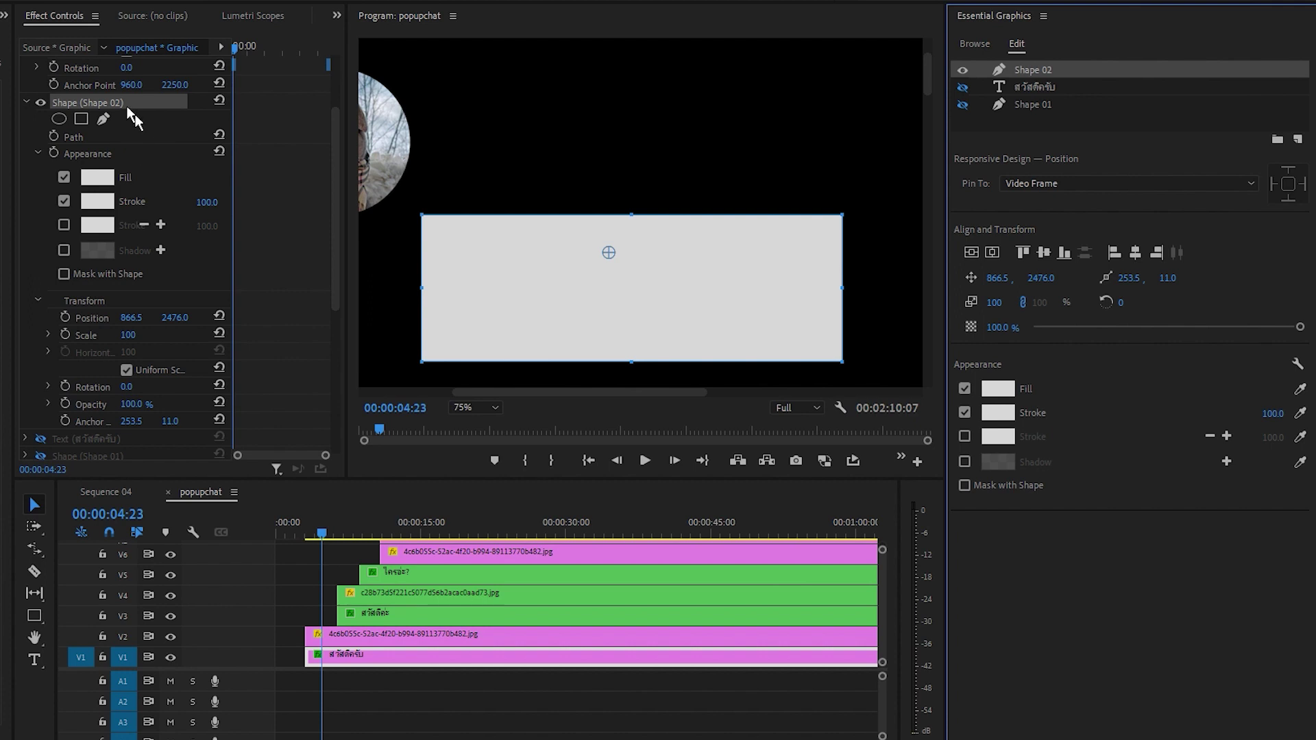
scroll(183, 182, up, 6)
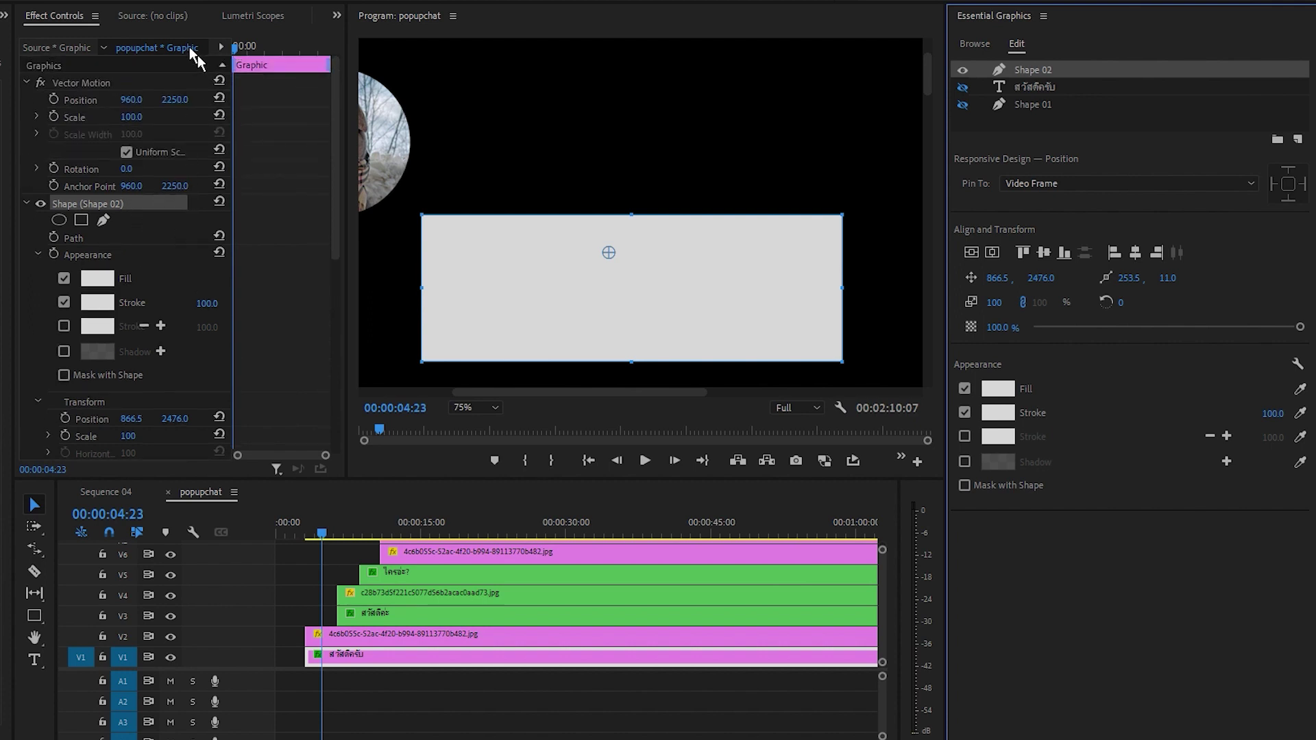
right_click(135, 206)
key(Escape)
click(133, 258)
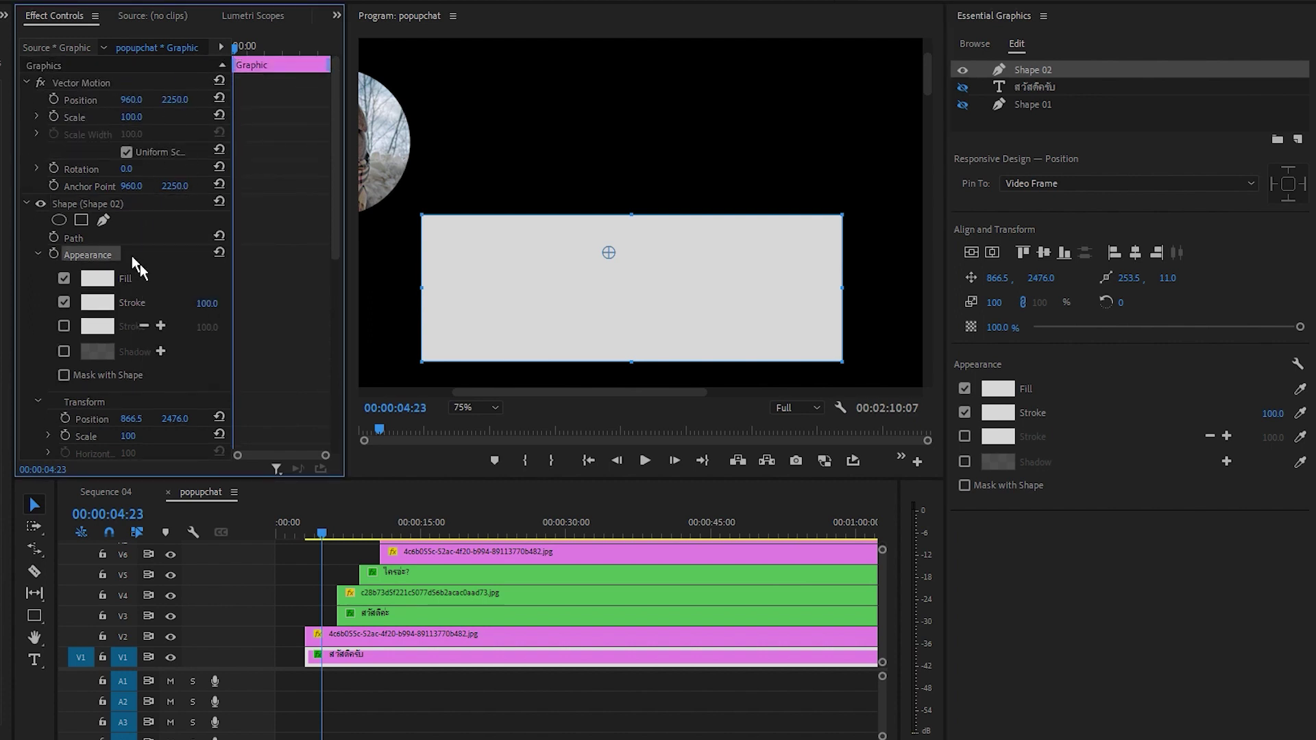
click(1109, 360)
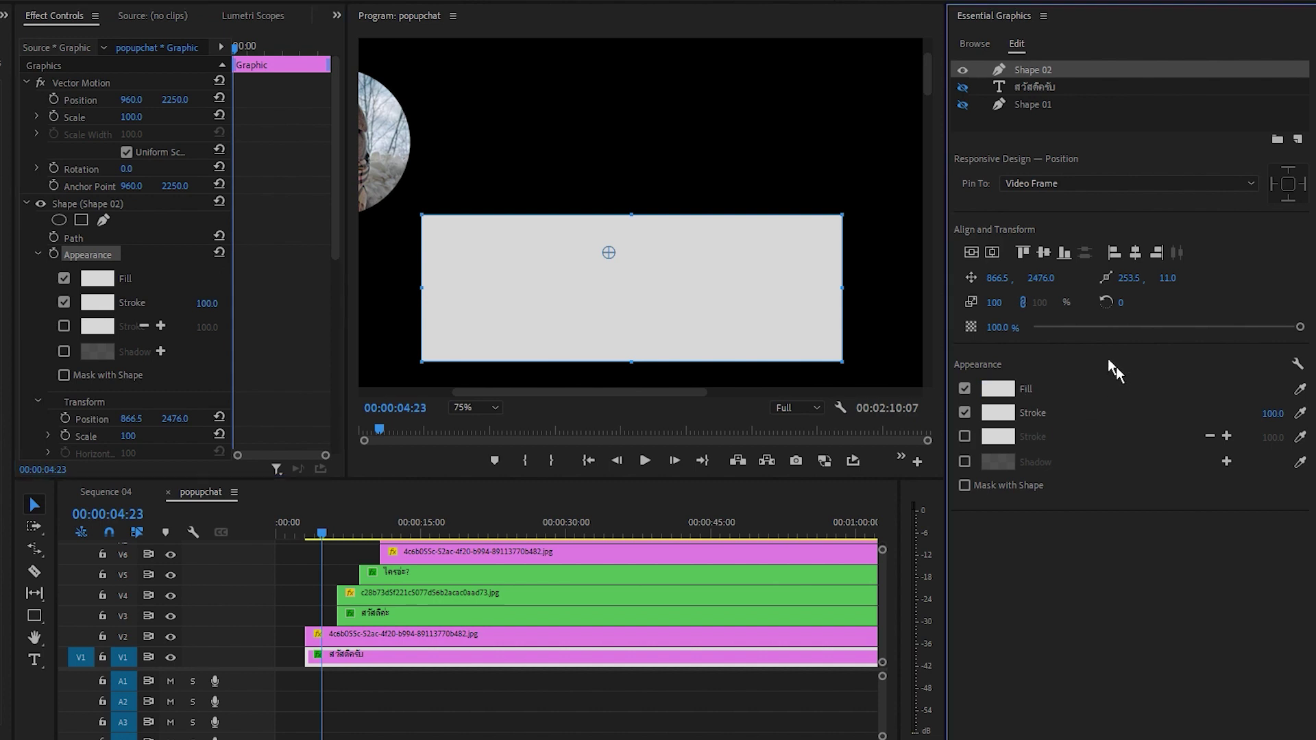
Step: Set the rectangle's stroke Line Join to Round Join to round its corners
click(1297, 364)
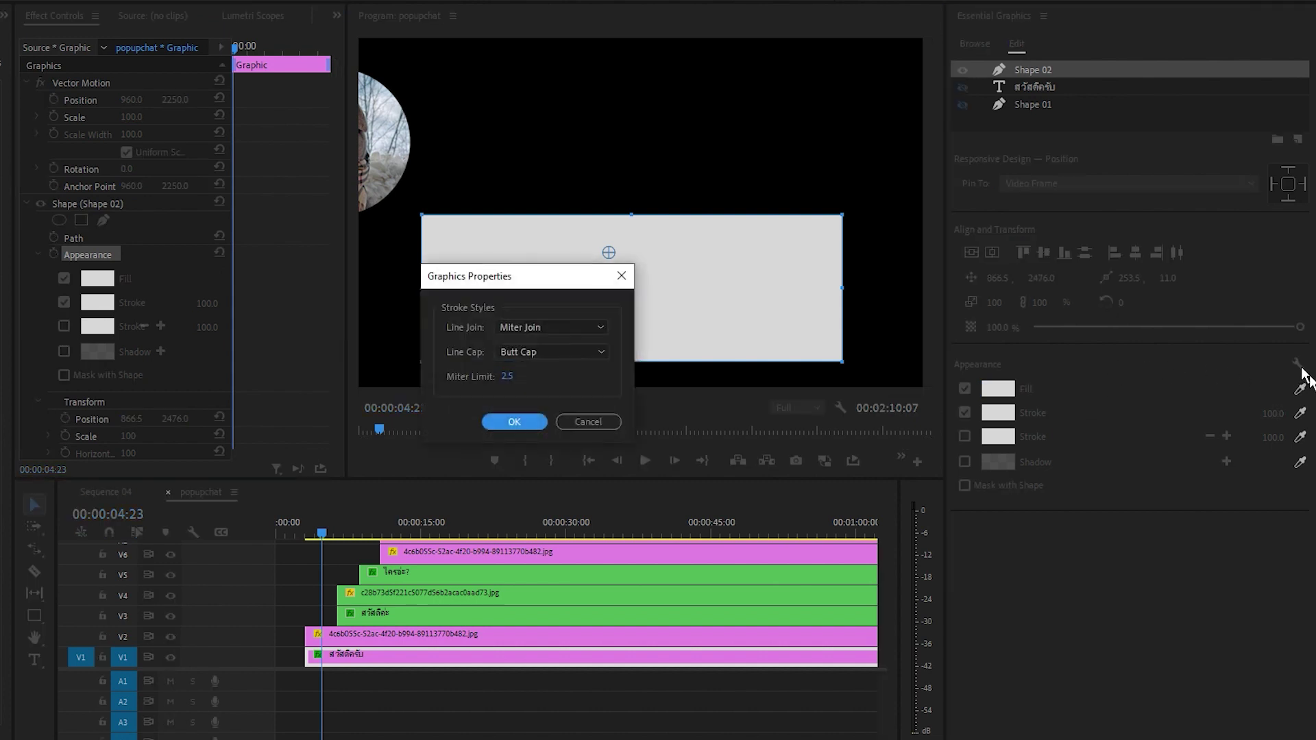
drag(547, 283, 588, 381)
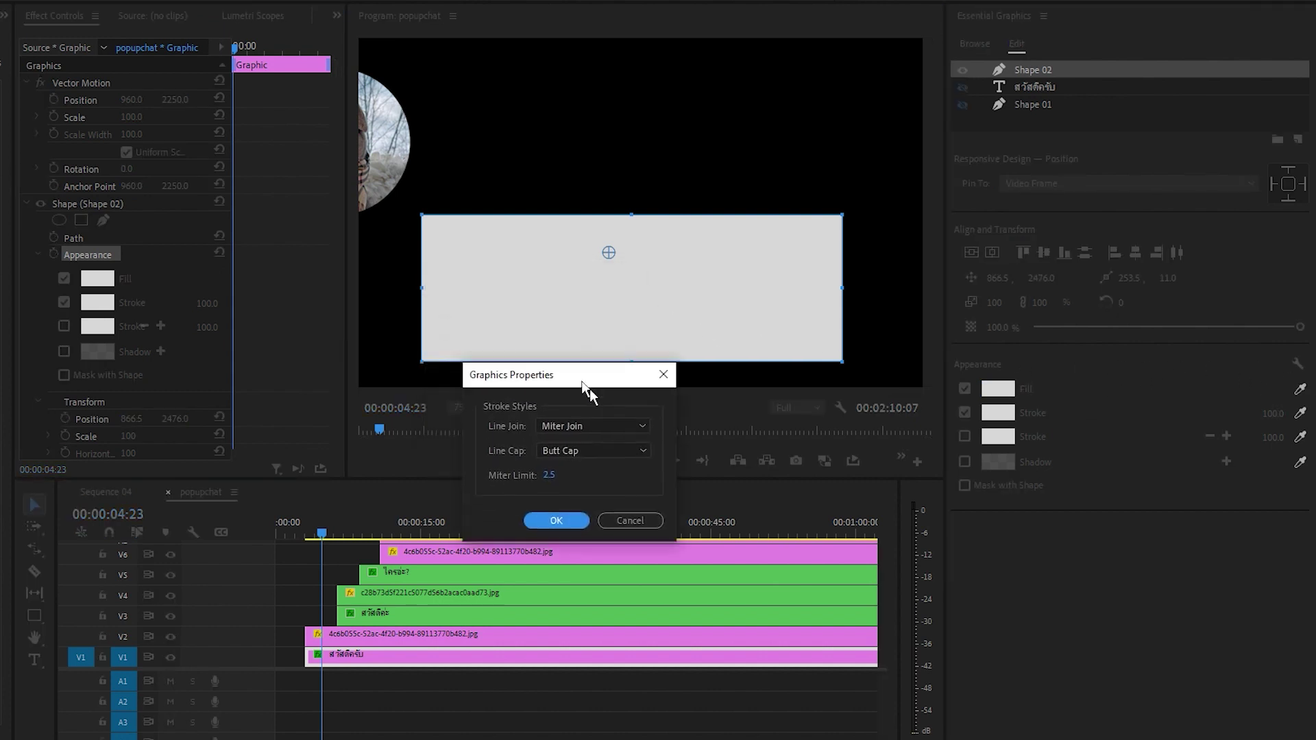
click(586, 425)
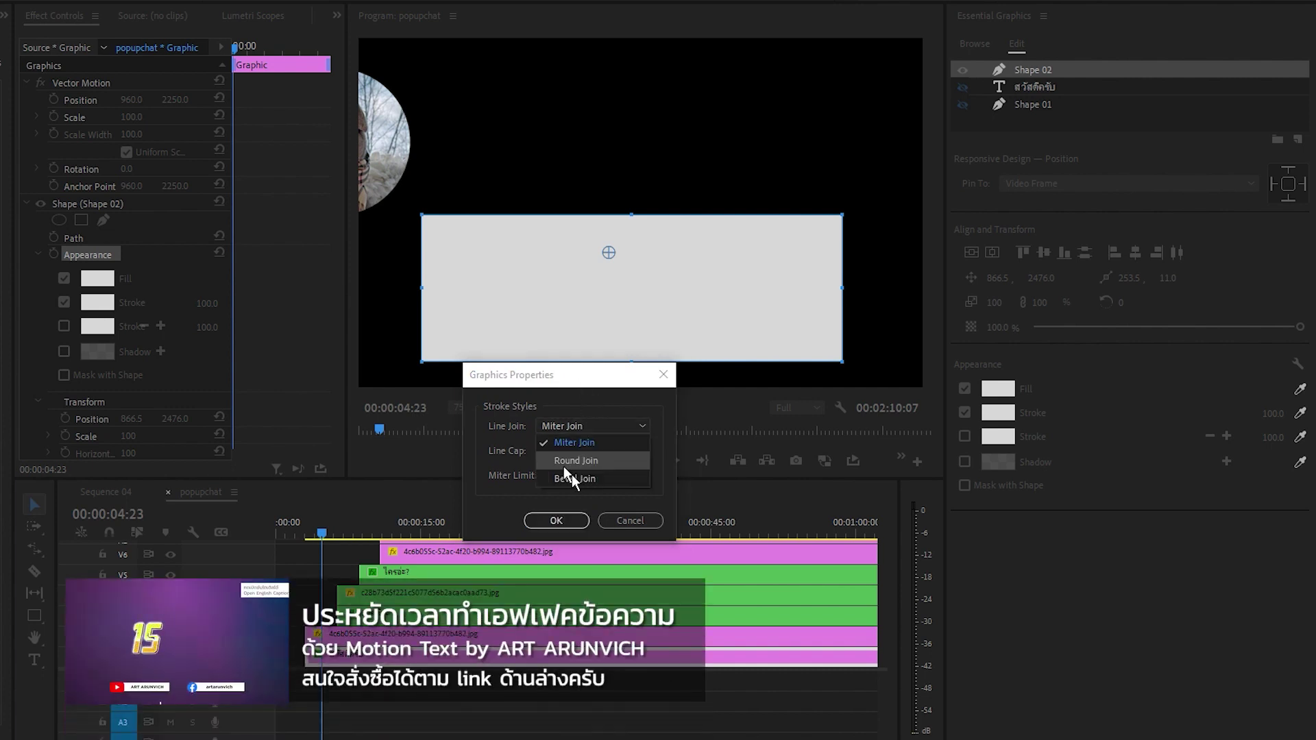
click(571, 474)
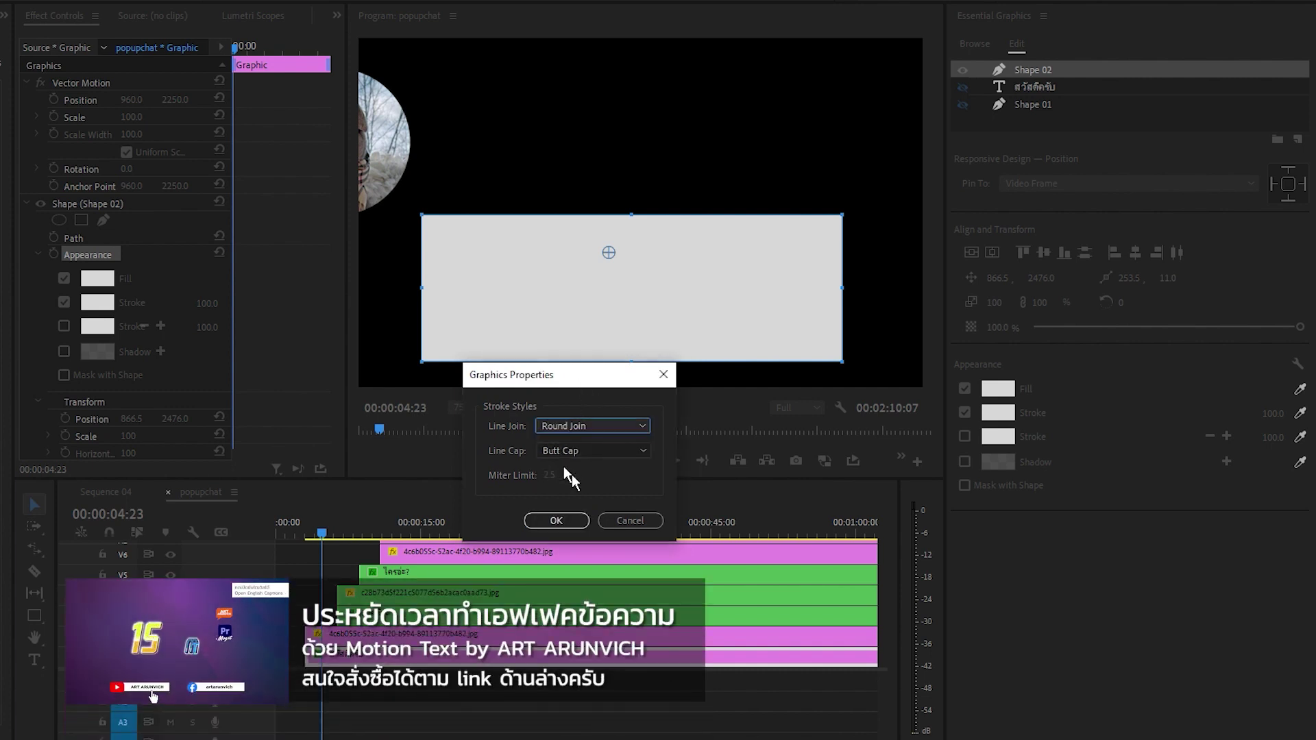
click(582, 528)
click(582, 528)
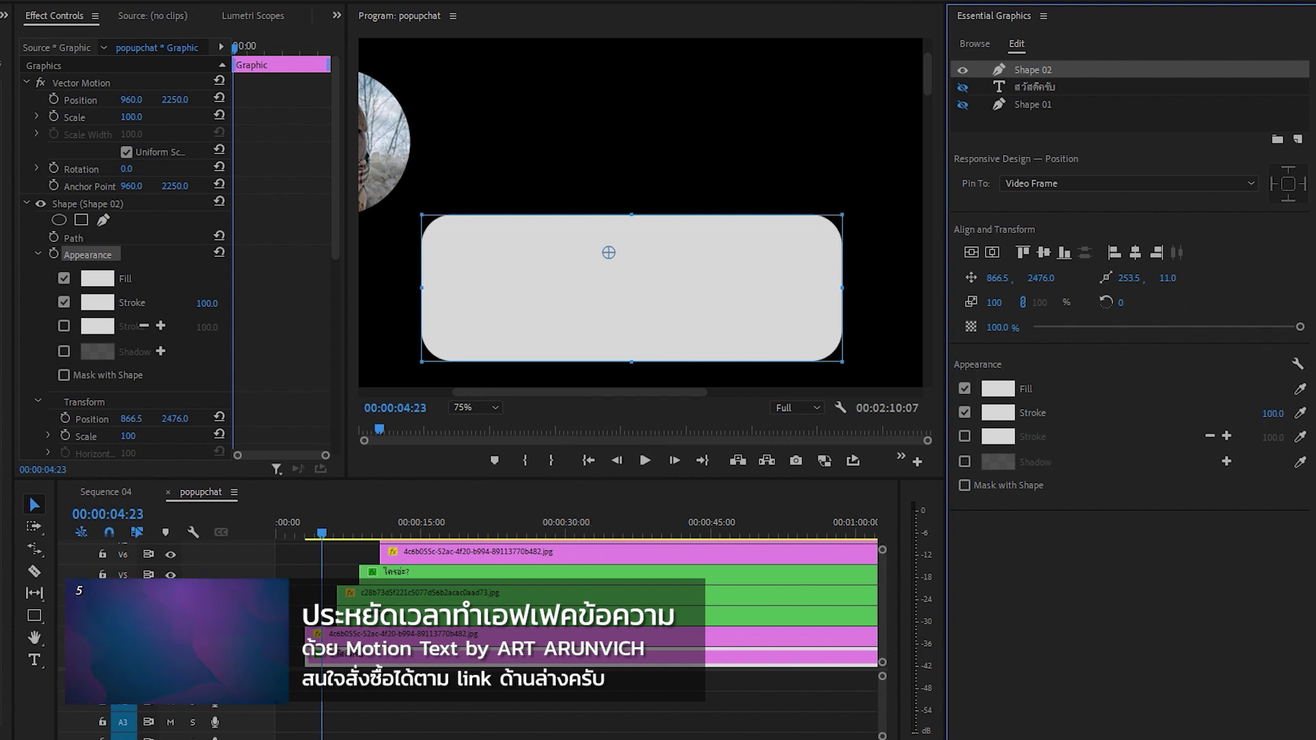
Step: Set the stroke width back to 100 and enable a second wide stroke
drag(1272, 414, 1262, 414)
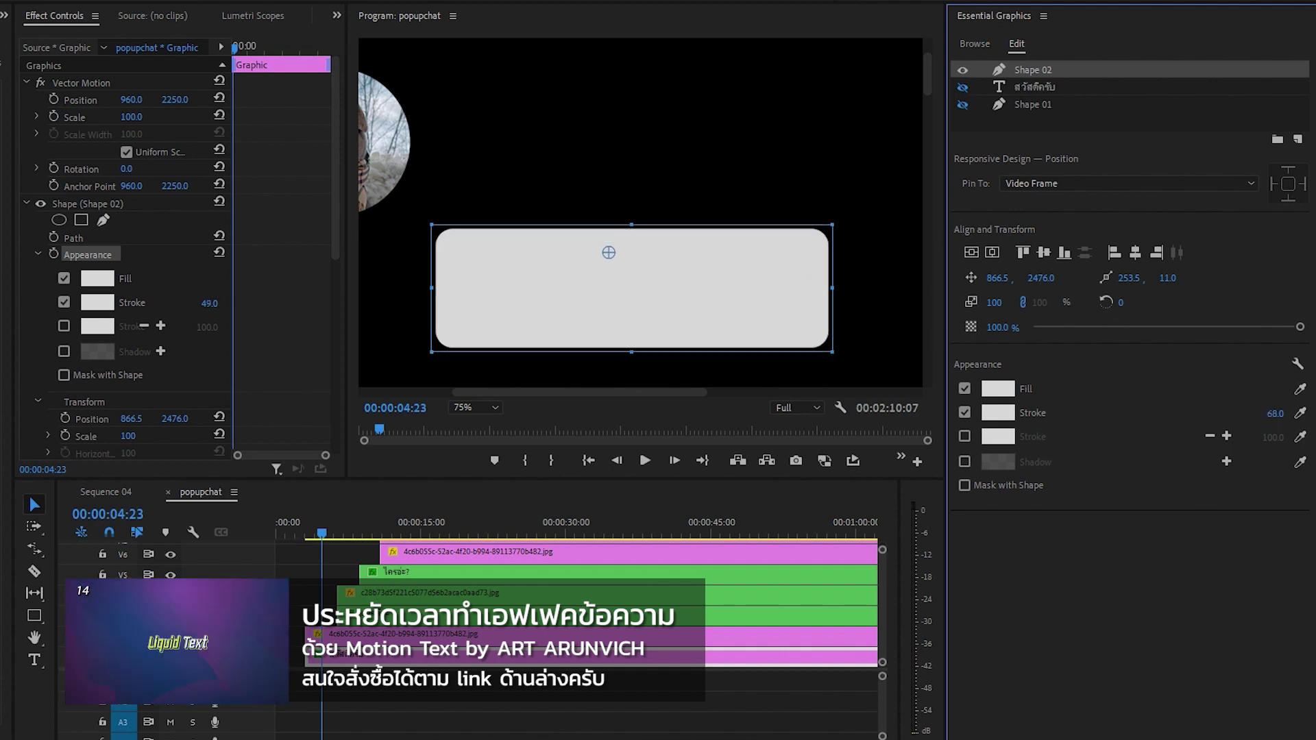
drag(1273, 413, 1276, 413)
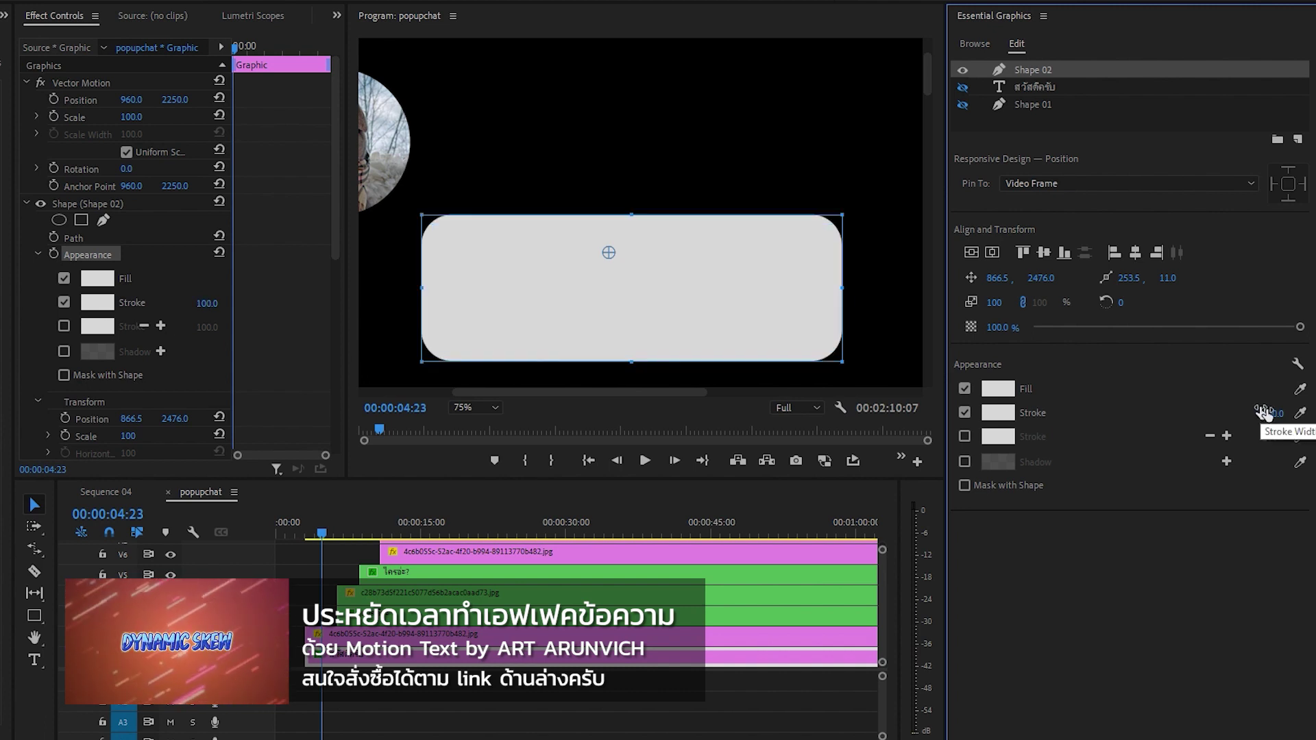
click(968, 436)
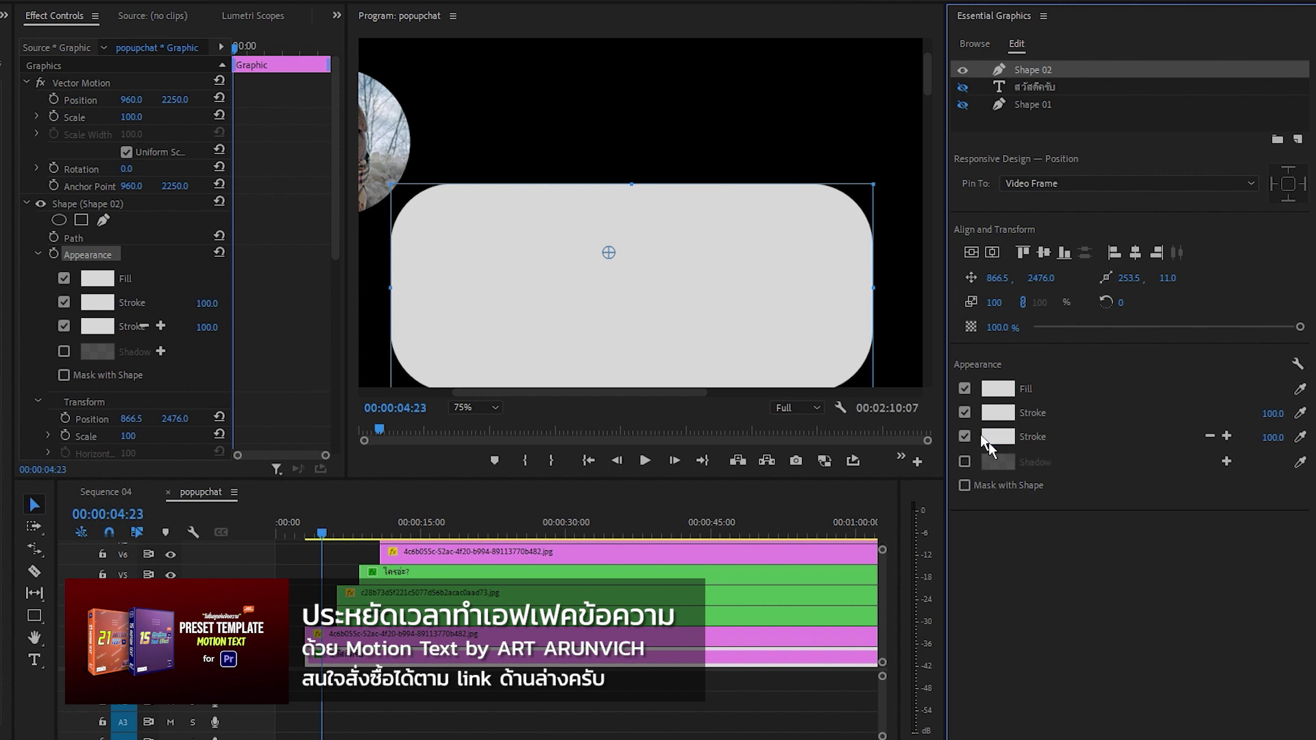
Step: Move Shape 02 up and right, make it taller, and narrow it into a pill
drag(687, 286, 716, 247)
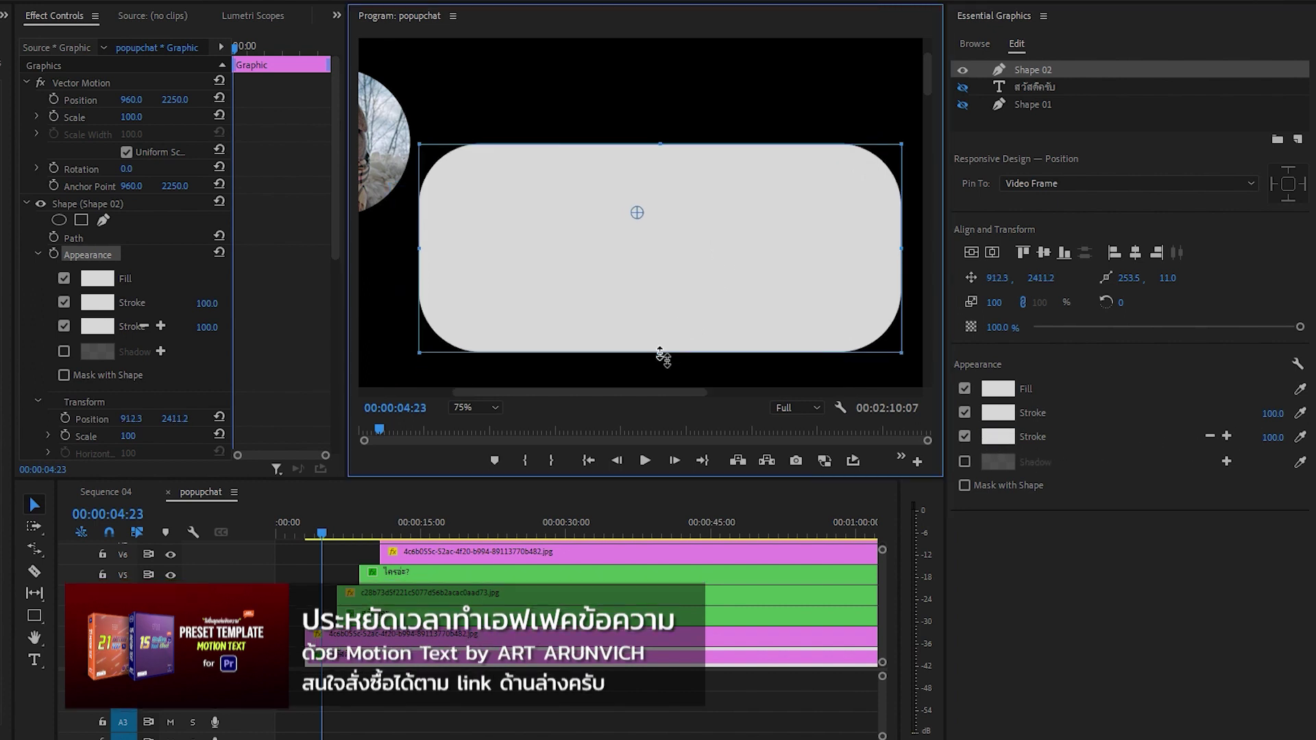
mouse_move(663, 304)
mouse_down()
mouse_move(656, 337)
mouse_move(658, 319)
mouse_up()
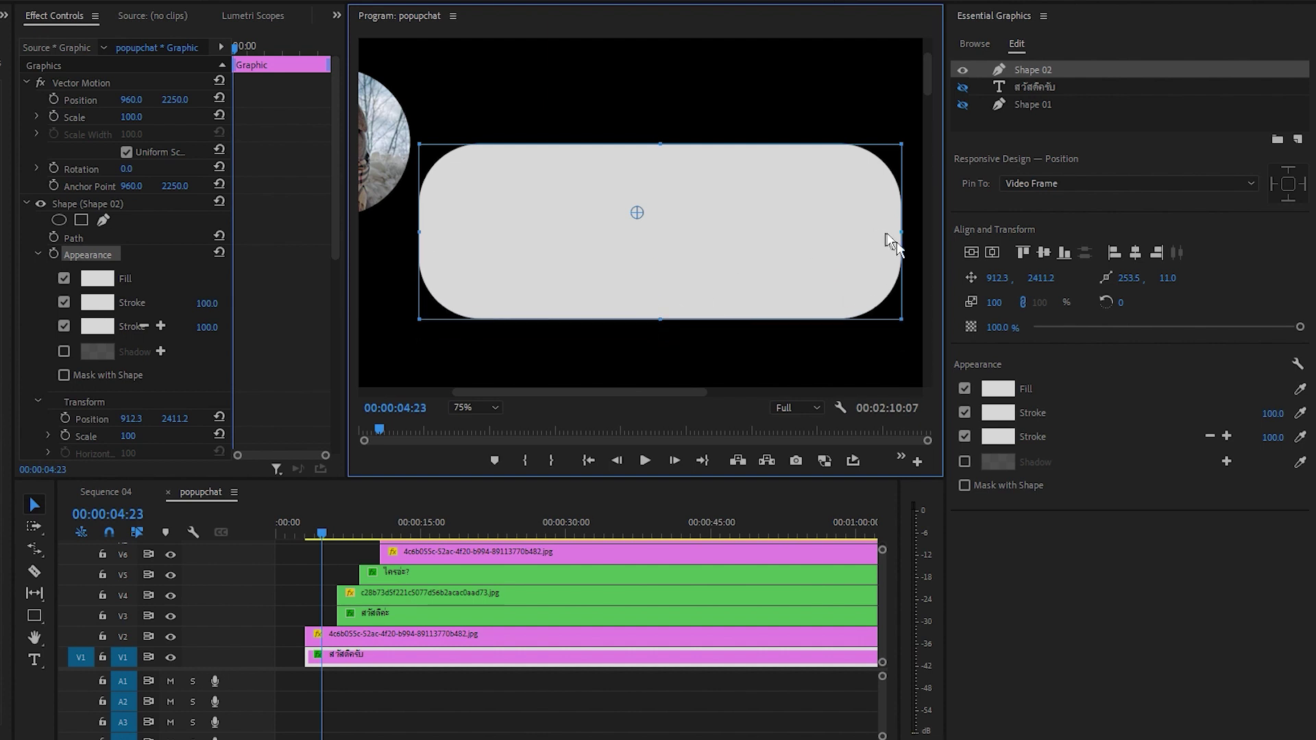
mouse_move(891, 243)
mouse_down()
mouse_move(538, 255)
mouse_move(844, 271)
mouse_up()
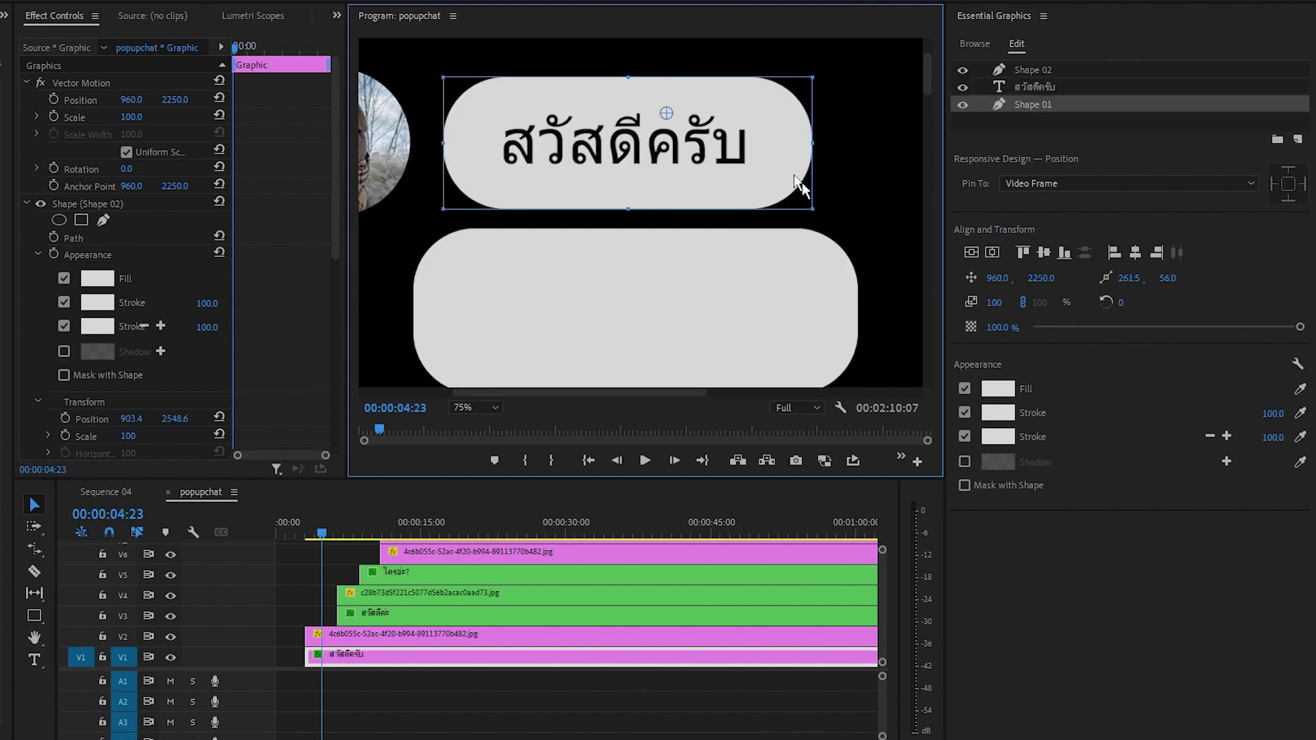
Step: Select the V1 chat graphic clip, collapse Shape 02's properties, and select the text layer
click(335, 657)
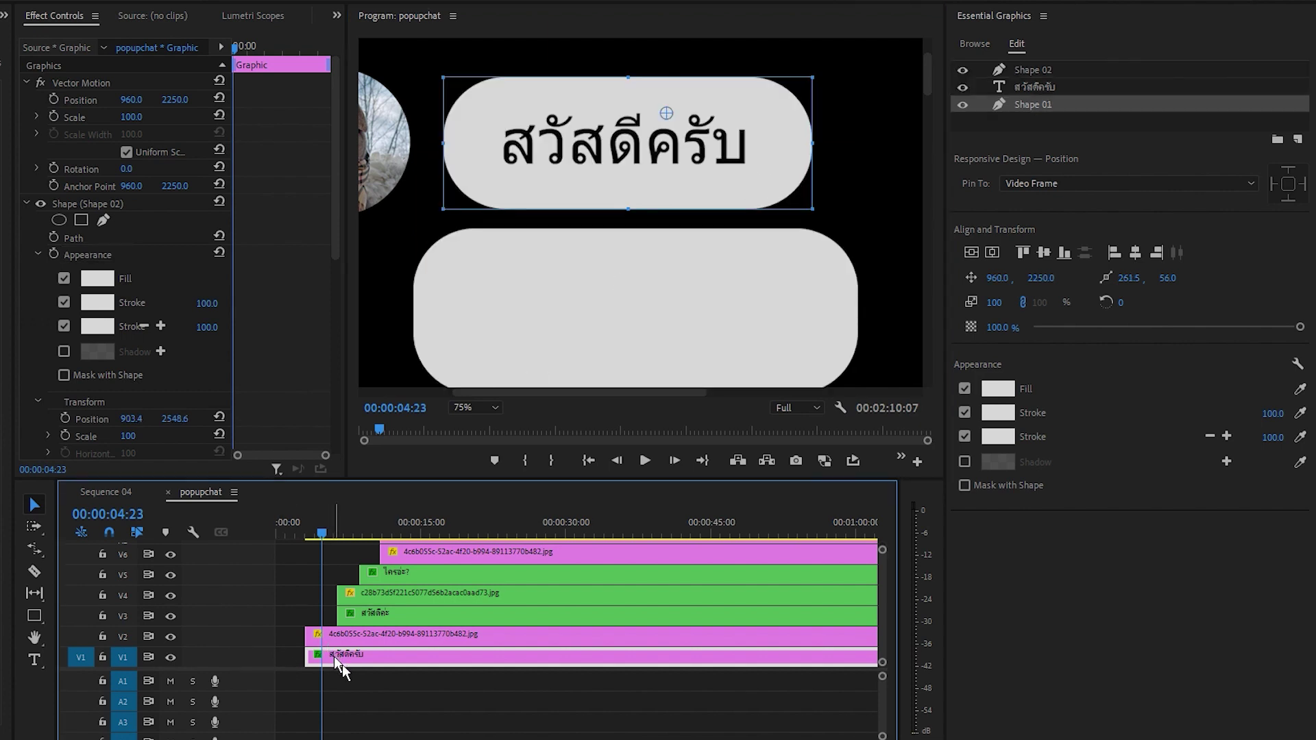
click(26, 203)
click(84, 220)
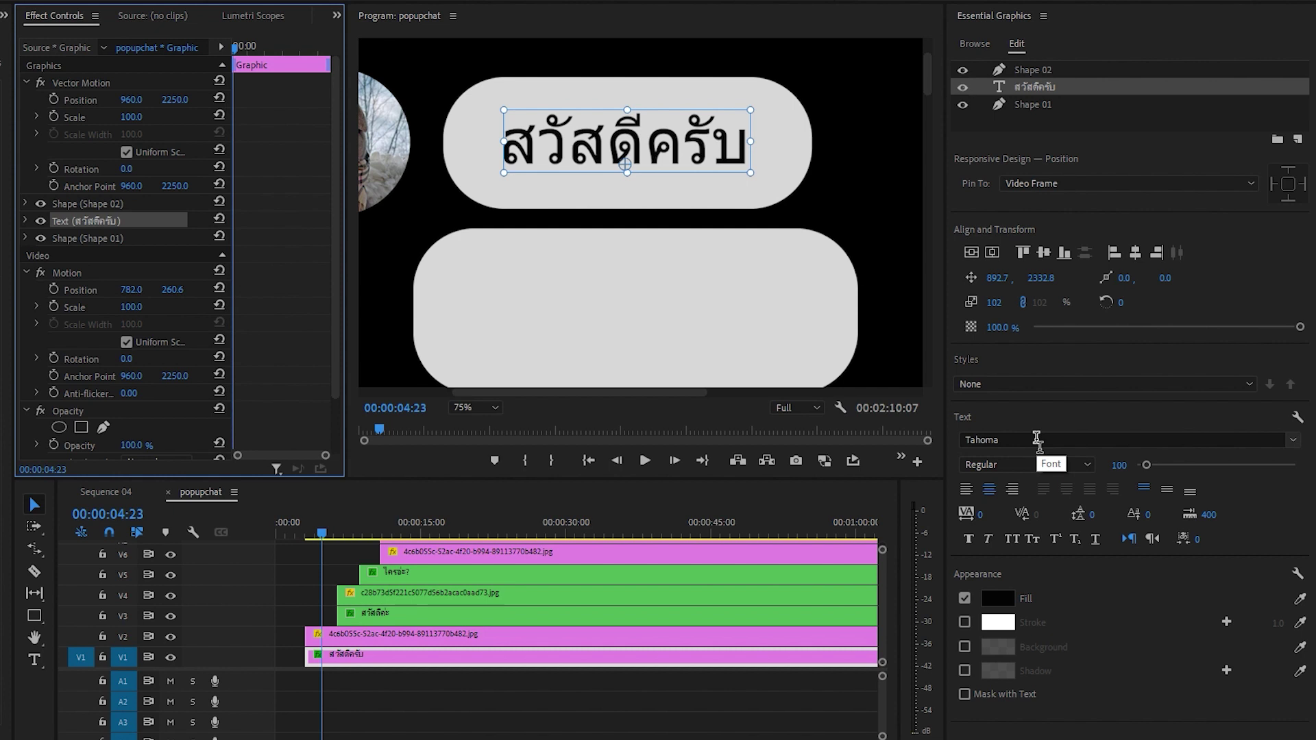
Step: Delete the lower rounded rectangle and zoom the preview out to 50%
click(607, 233)
key(Delete)
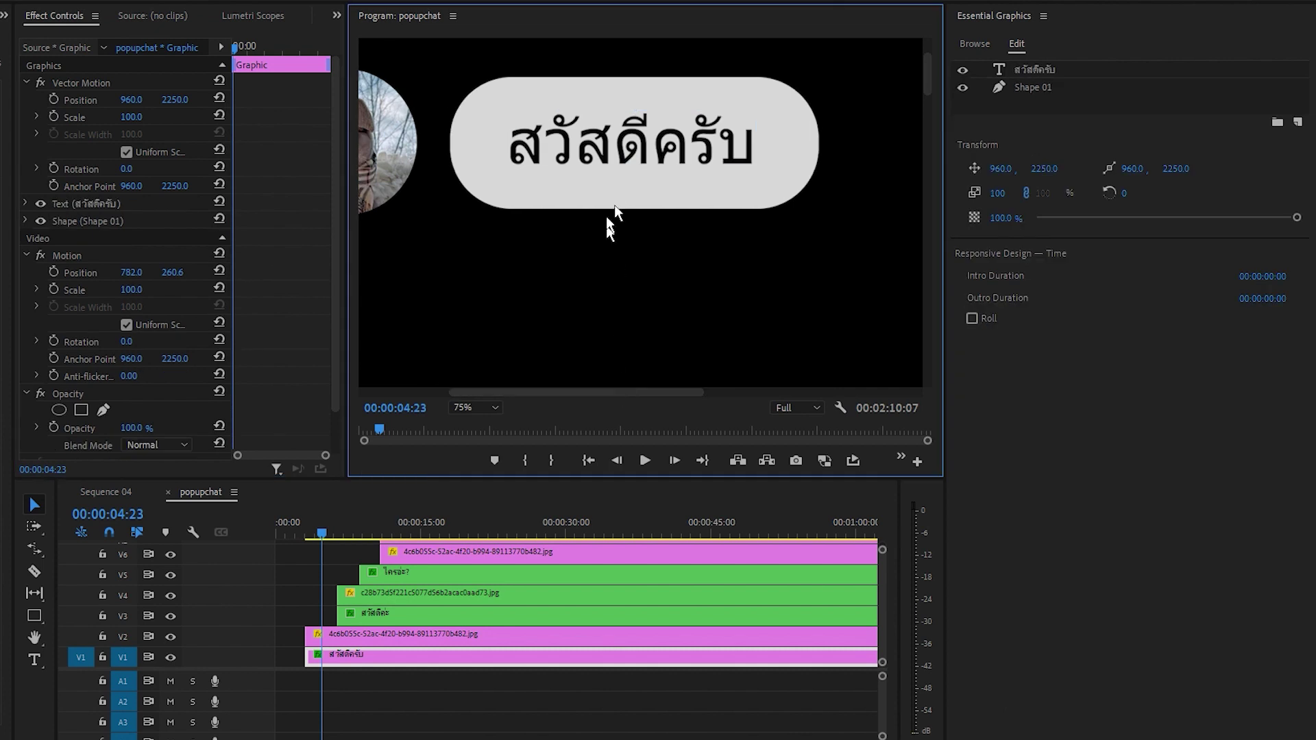
click(483, 408)
click(479, 475)
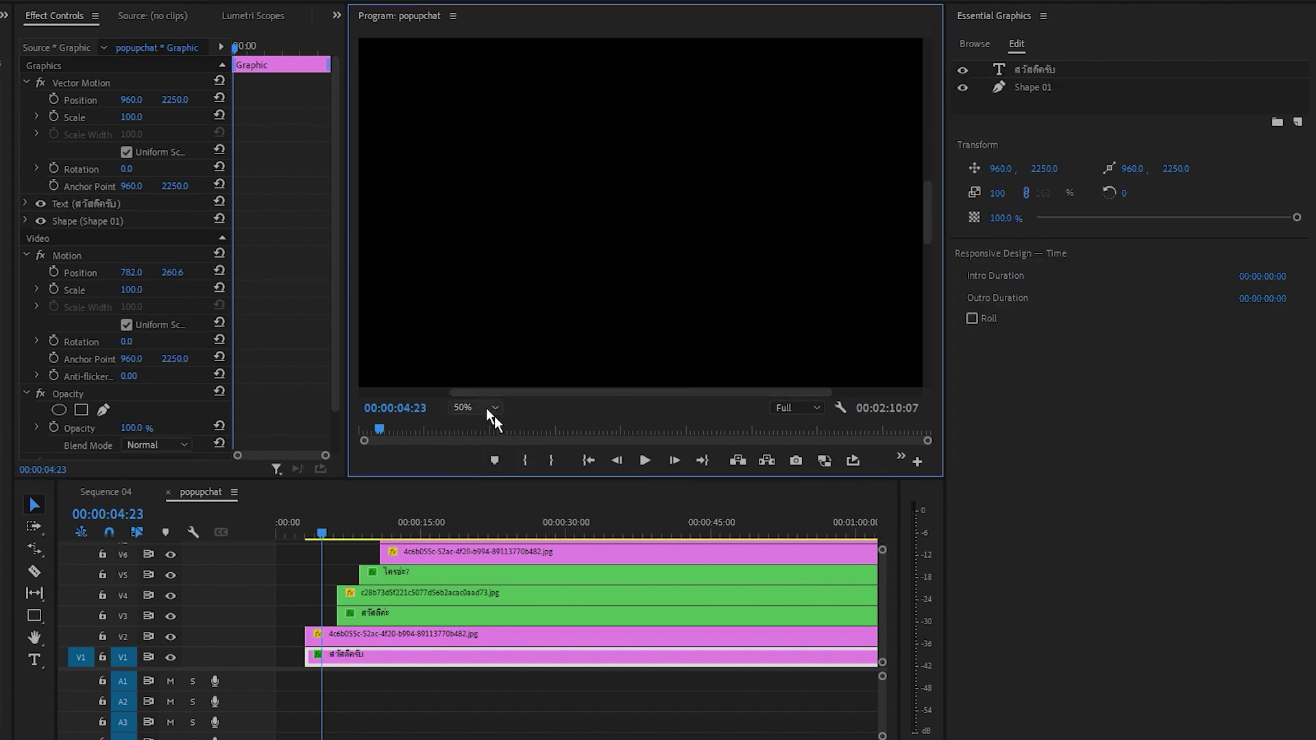
drag(930, 176, 932, 85)
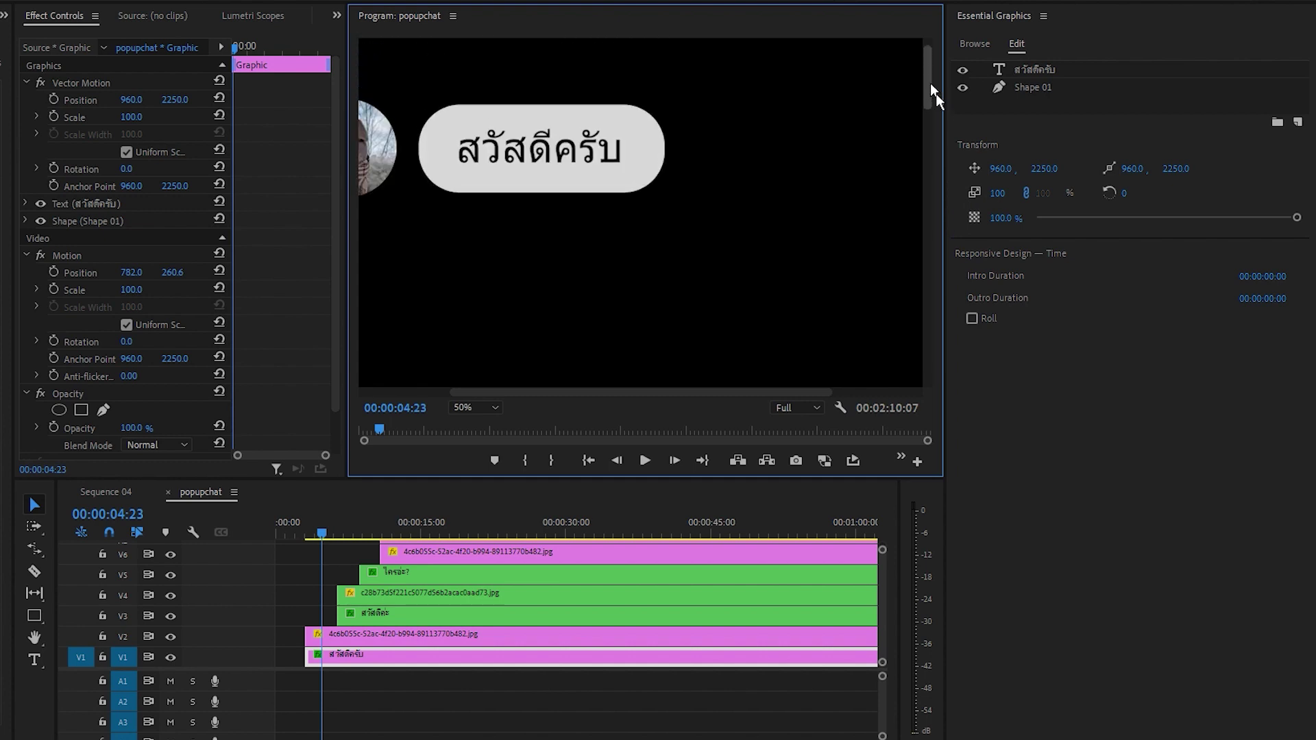
drag(754, 392, 699, 393)
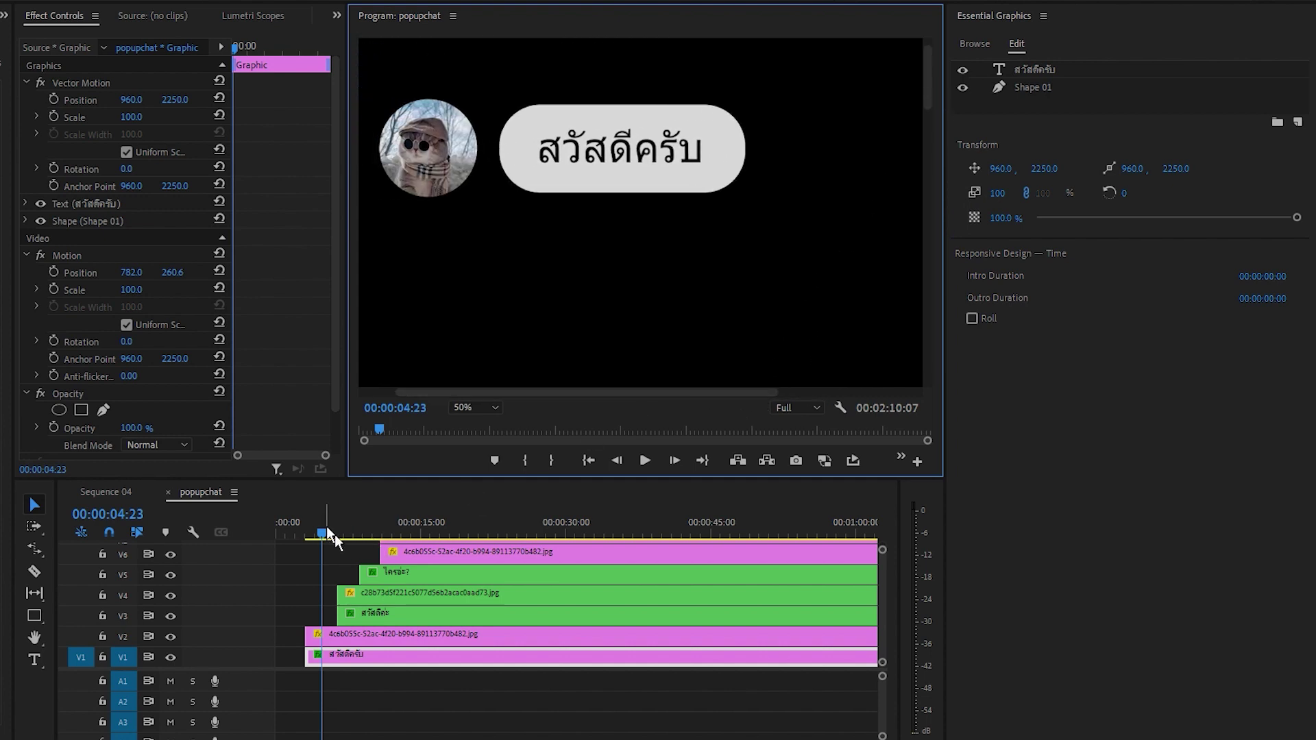
Step: Scrub to 00:00:07:07 and select the blue สวัสดีค่ะ bubble's shape layer, previewing both bubbles
drag(327, 530, 354, 537)
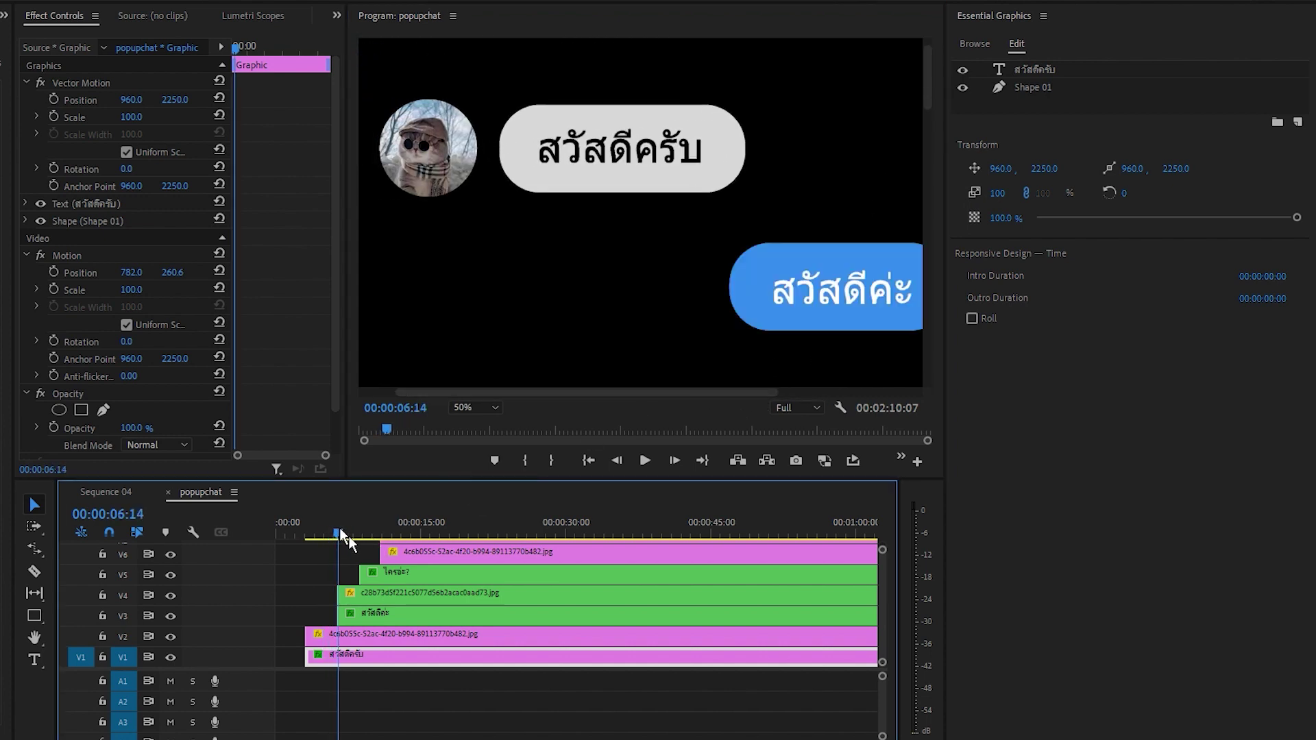
click(566, 436)
drag(657, 393, 784, 399)
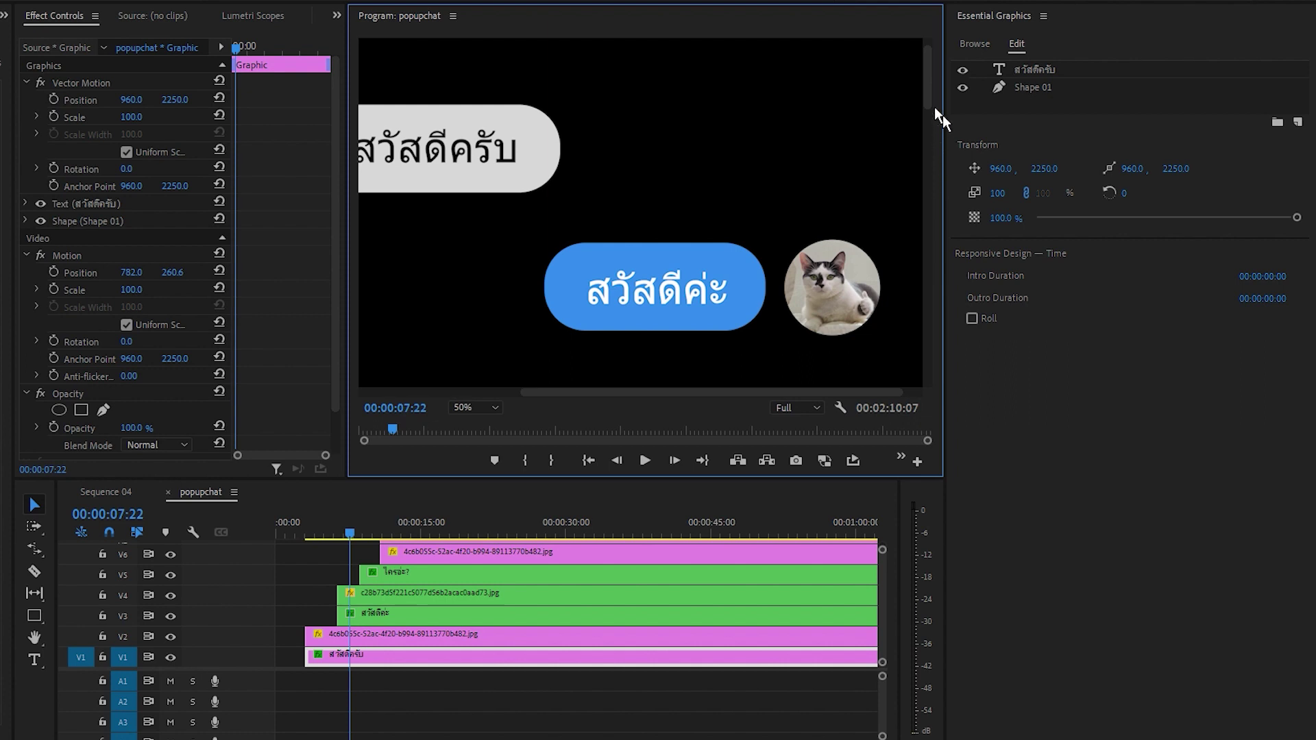
drag(934, 108, 935, 119)
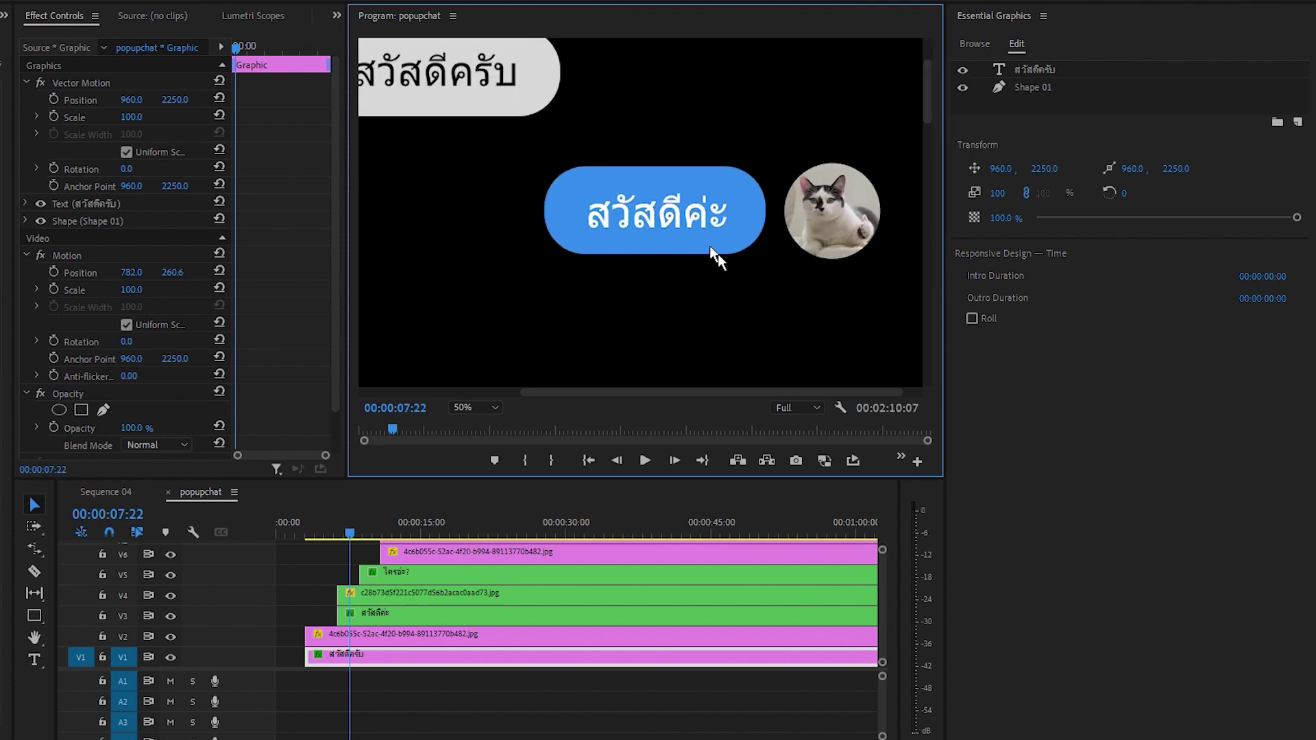
click(367, 608)
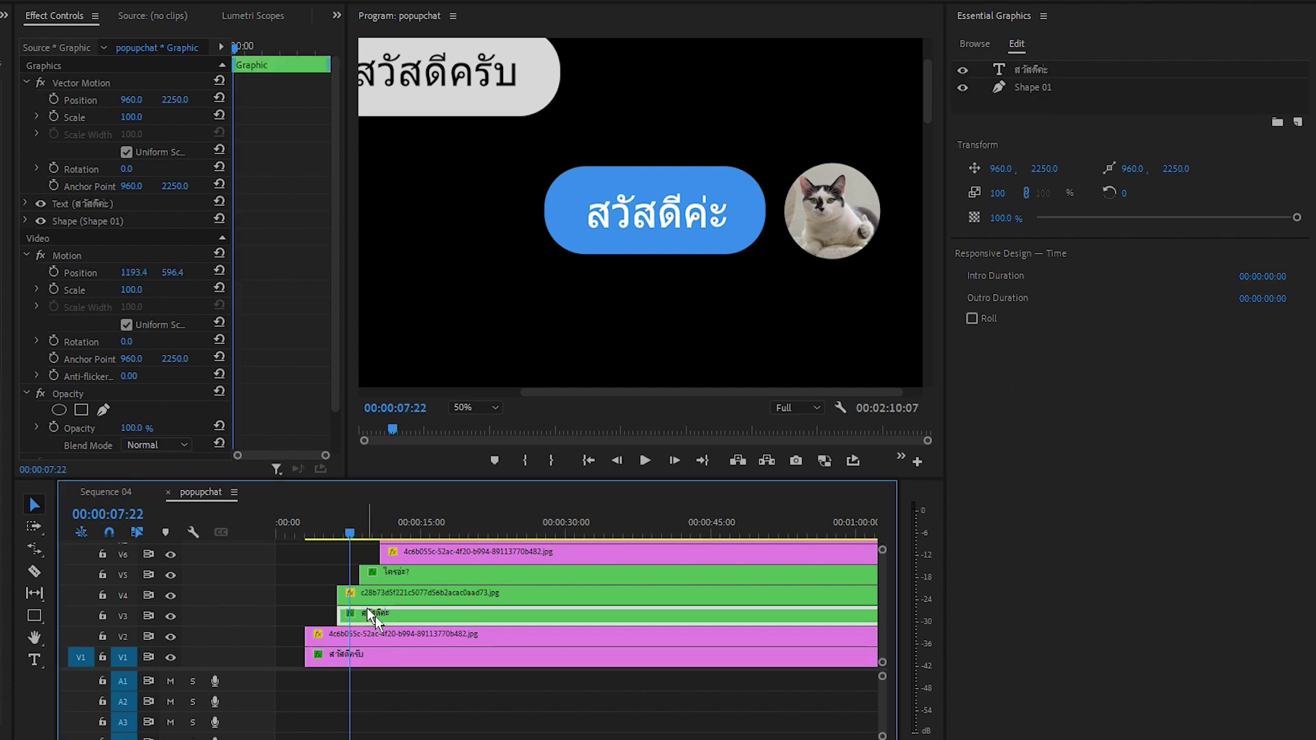
click(87, 221)
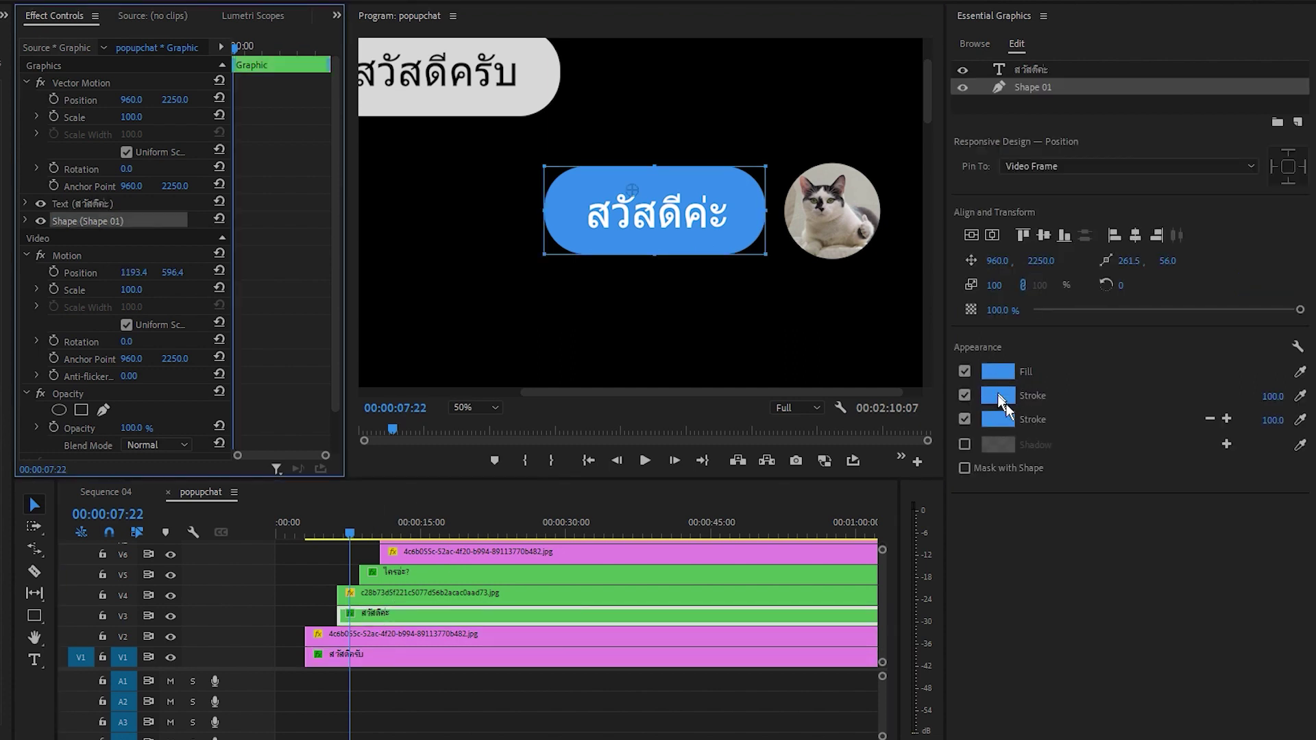
drag(314, 541, 347, 537)
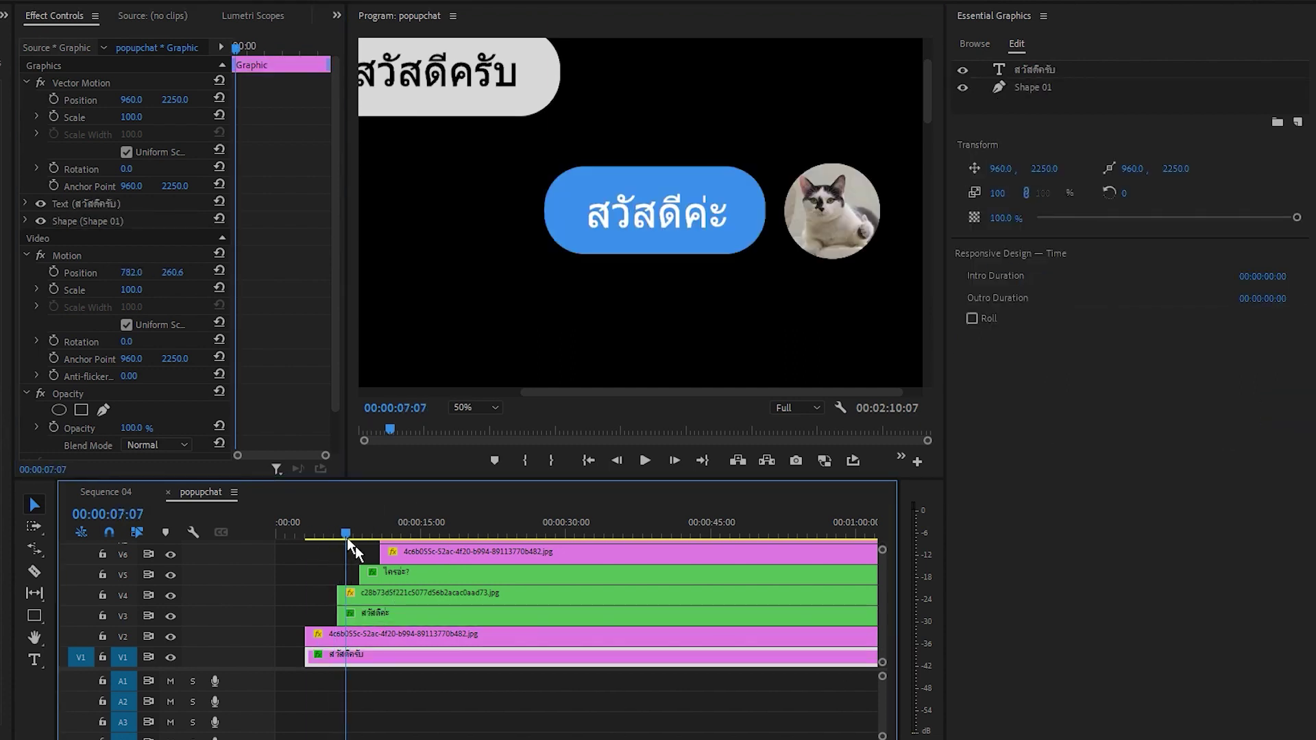
click(475, 409)
Step: At 50% zoom, shrink the grey bubble behind the three-line message to fit its text
click(473, 430)
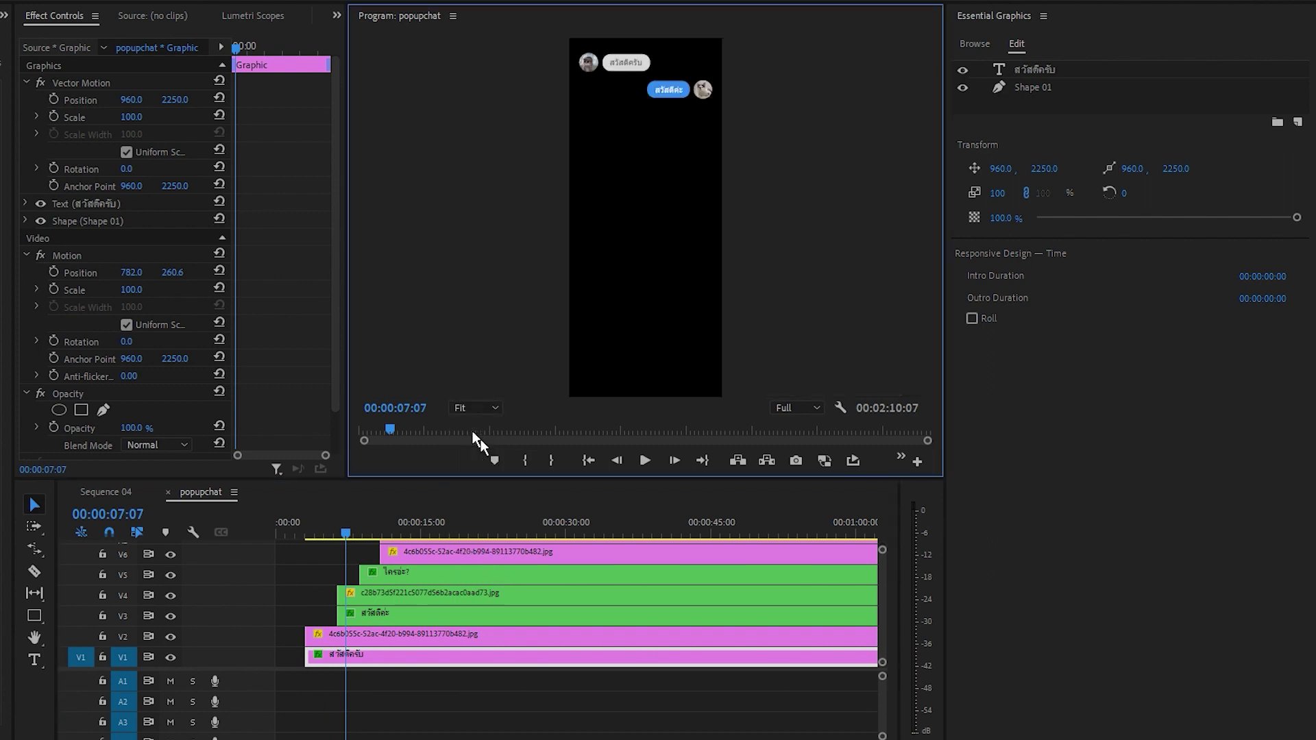
mouse_move(345, 535)
mouse_down()
mouse_move(327, 537)
mouse_move(510, 549)
mouse_move(468, 568)
mouse_up()
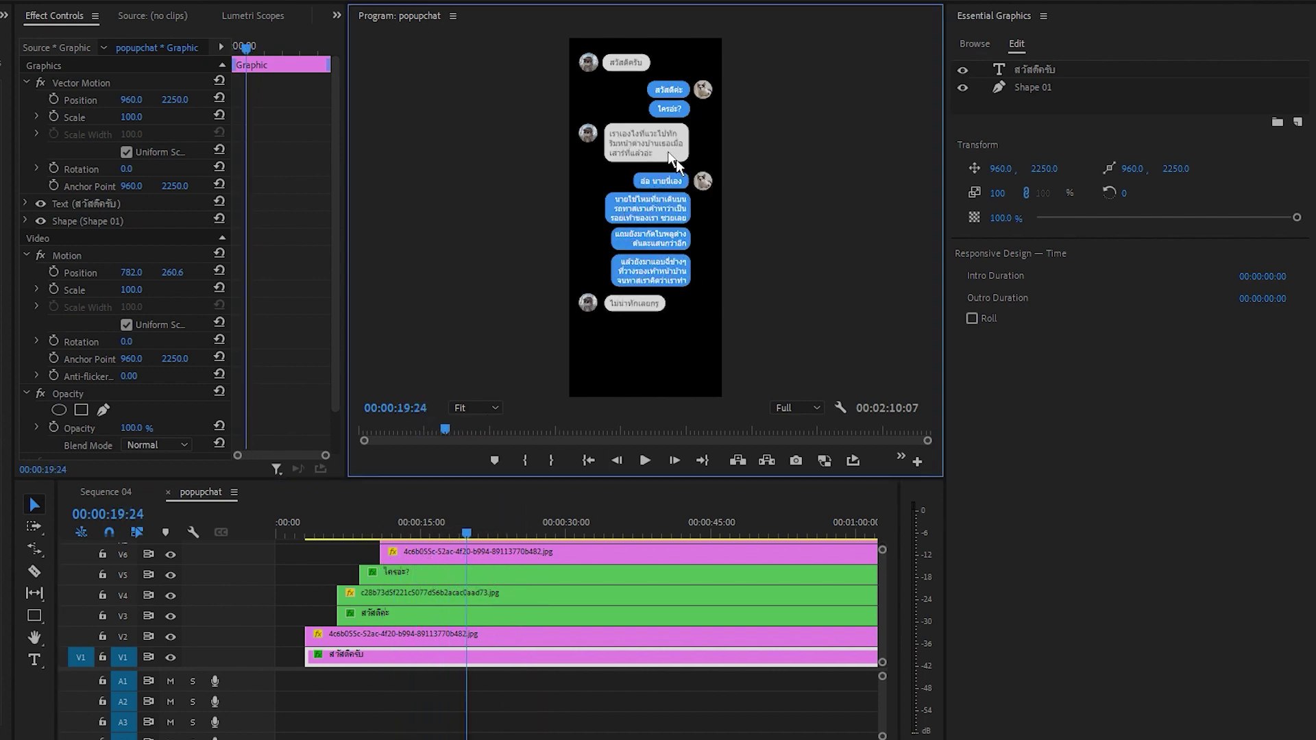
mouse_move(645, 351)
mouse_down()
mouse_move(658, 247)
mouse_move(651, 355)
mouse_up()
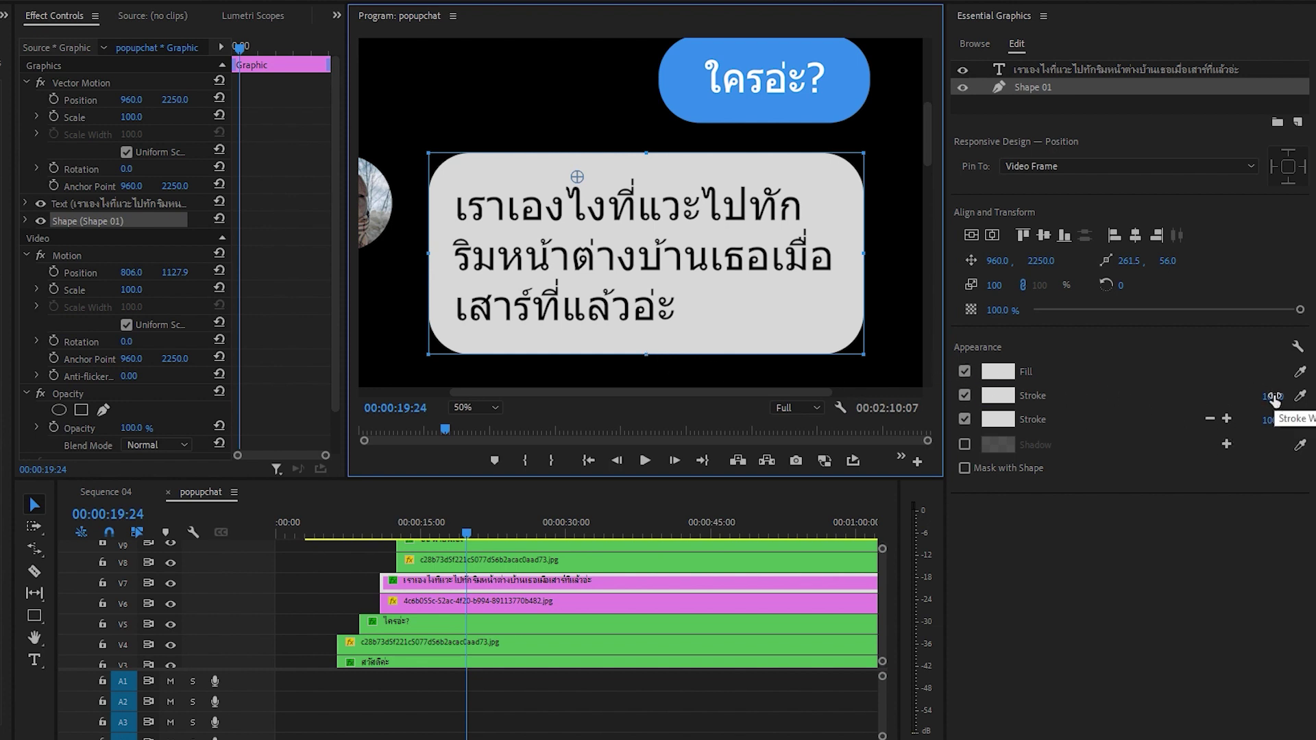
Step: Set the grey bubble's stroke width to 100 to pad the three-line message
drag(1272, 397, 1292, 396)
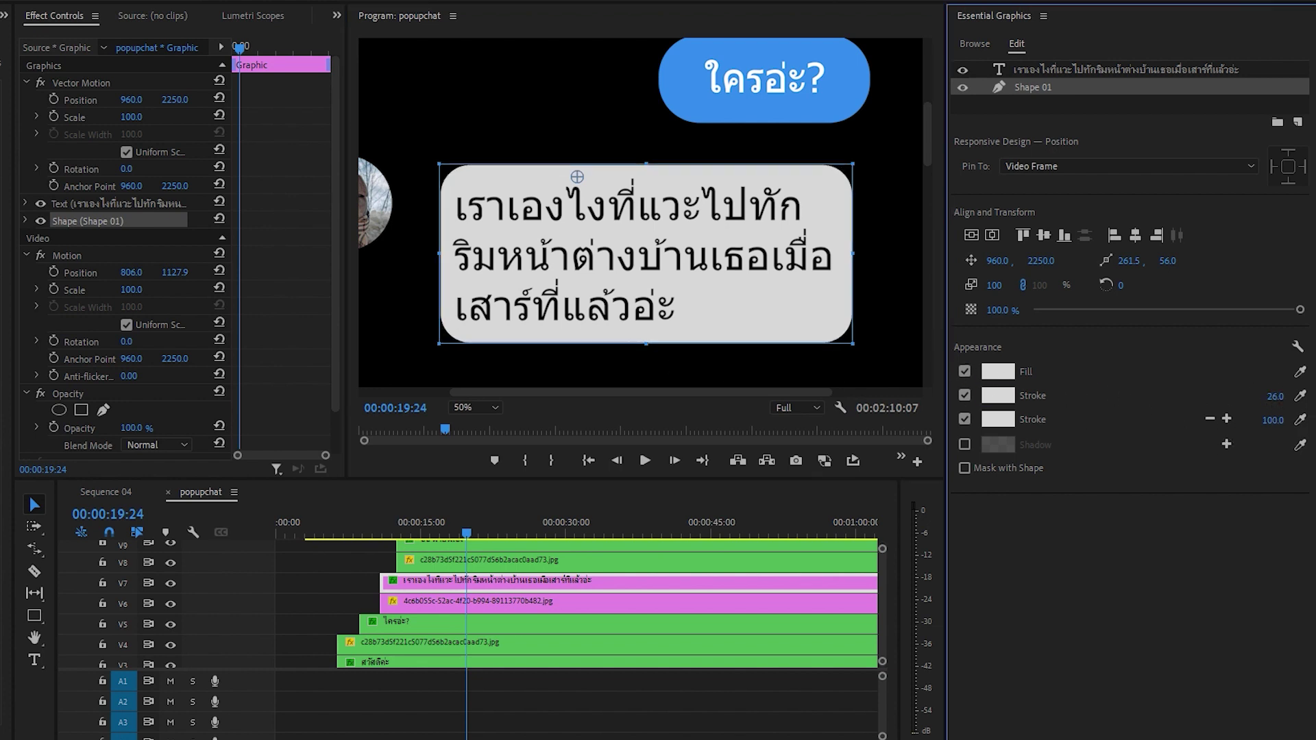
drag(1275, 396, 1265, 396)
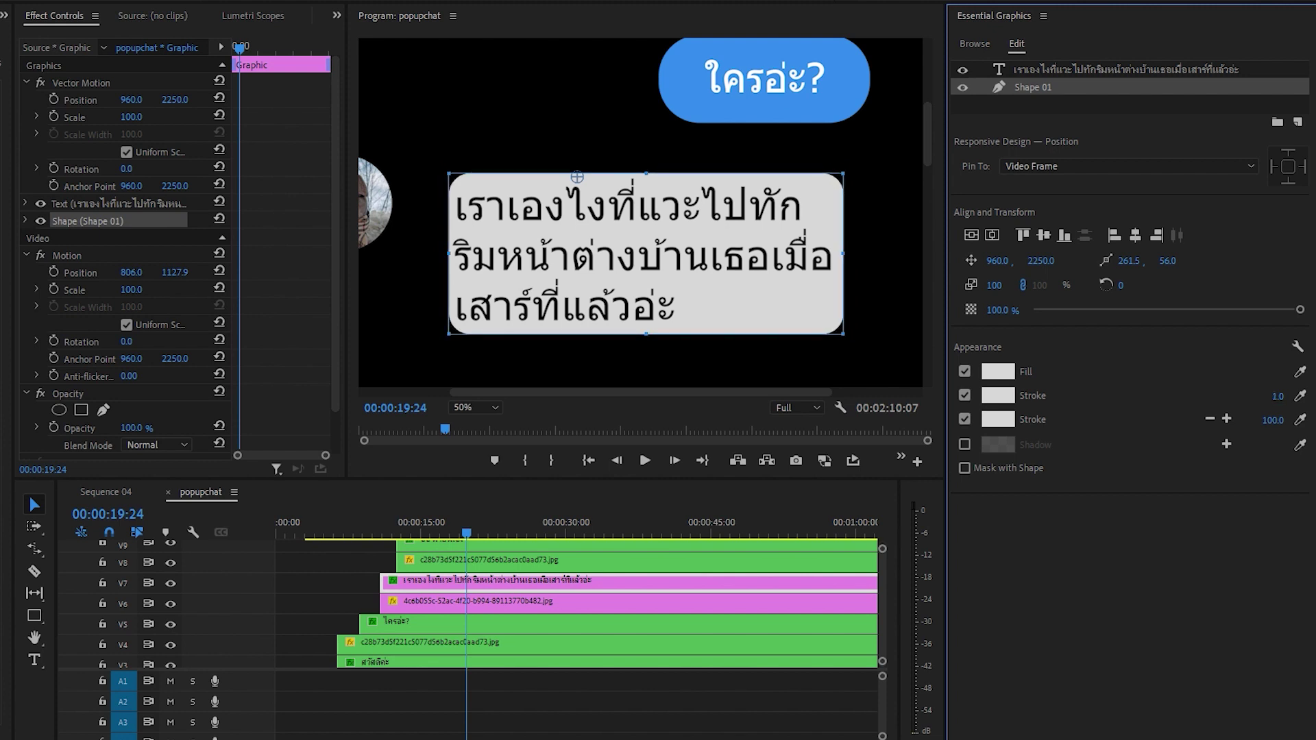
drag(650, 334, 652, 348)
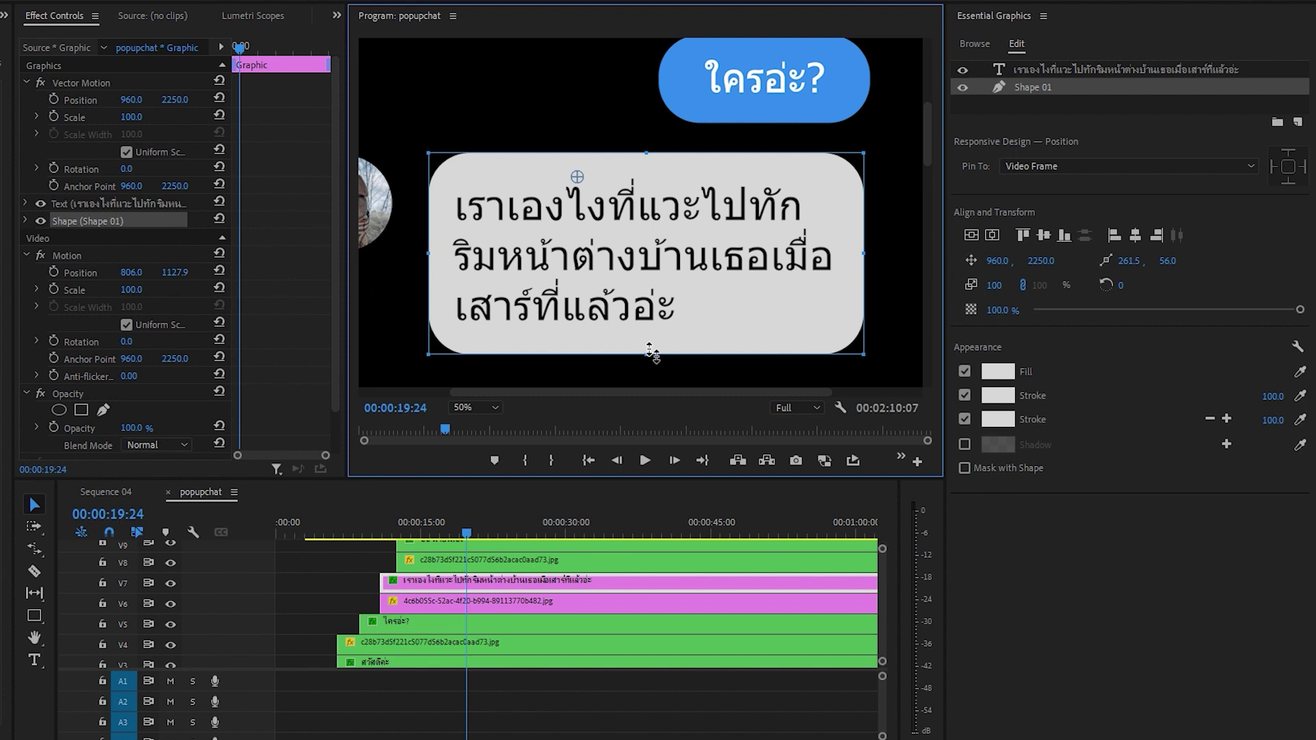
Step: Fit the whole chat in the Program monitor and scrub through the chat animation
click(474, 534)
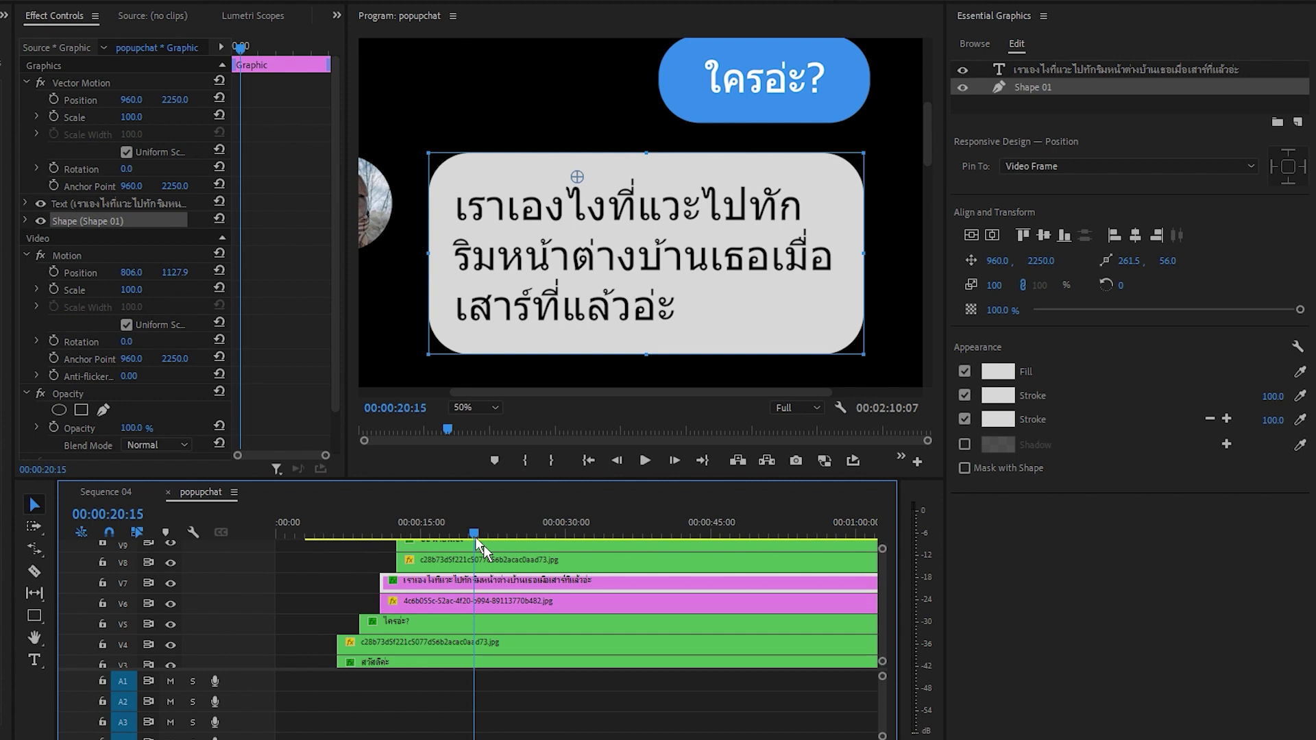
click(475, 407)
click(466, 421)
click(442, 533)
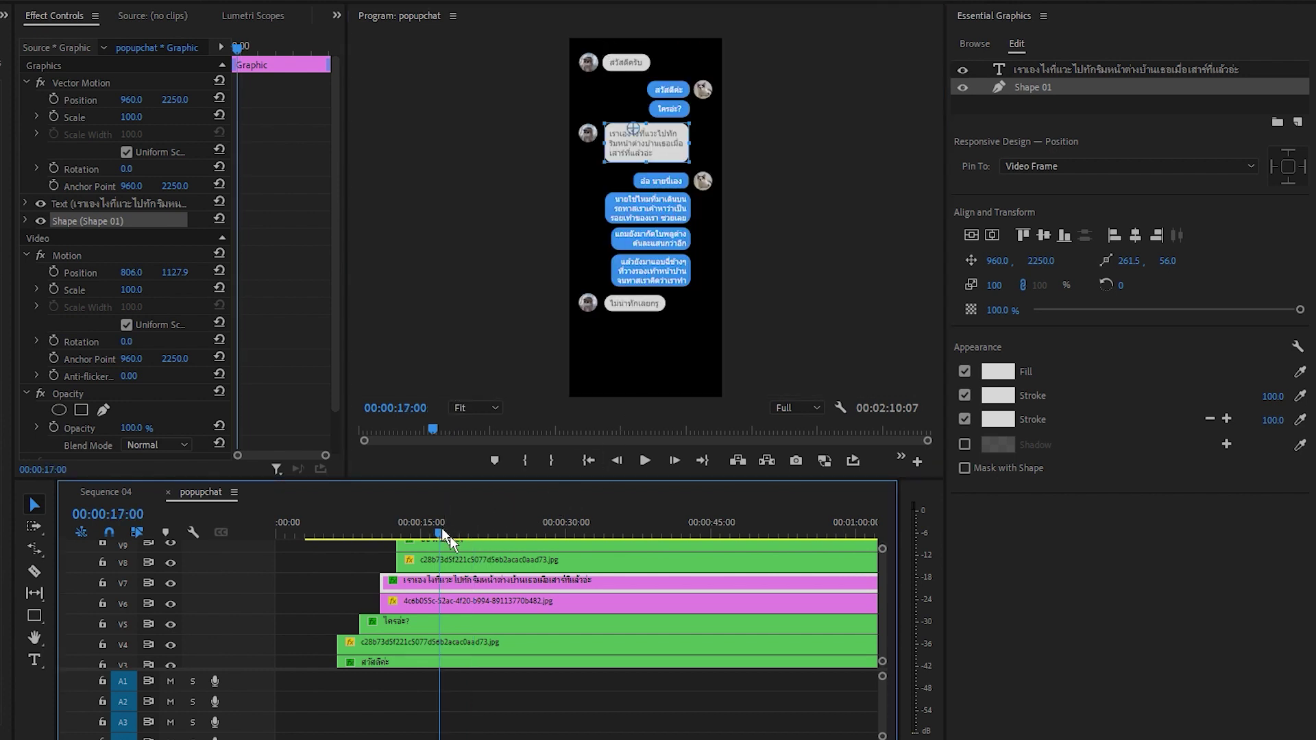
mouse_move(442, 529)
mouse_down()
mouse_move(389, 544)
mouse_move(513, 539)
mouse_up()
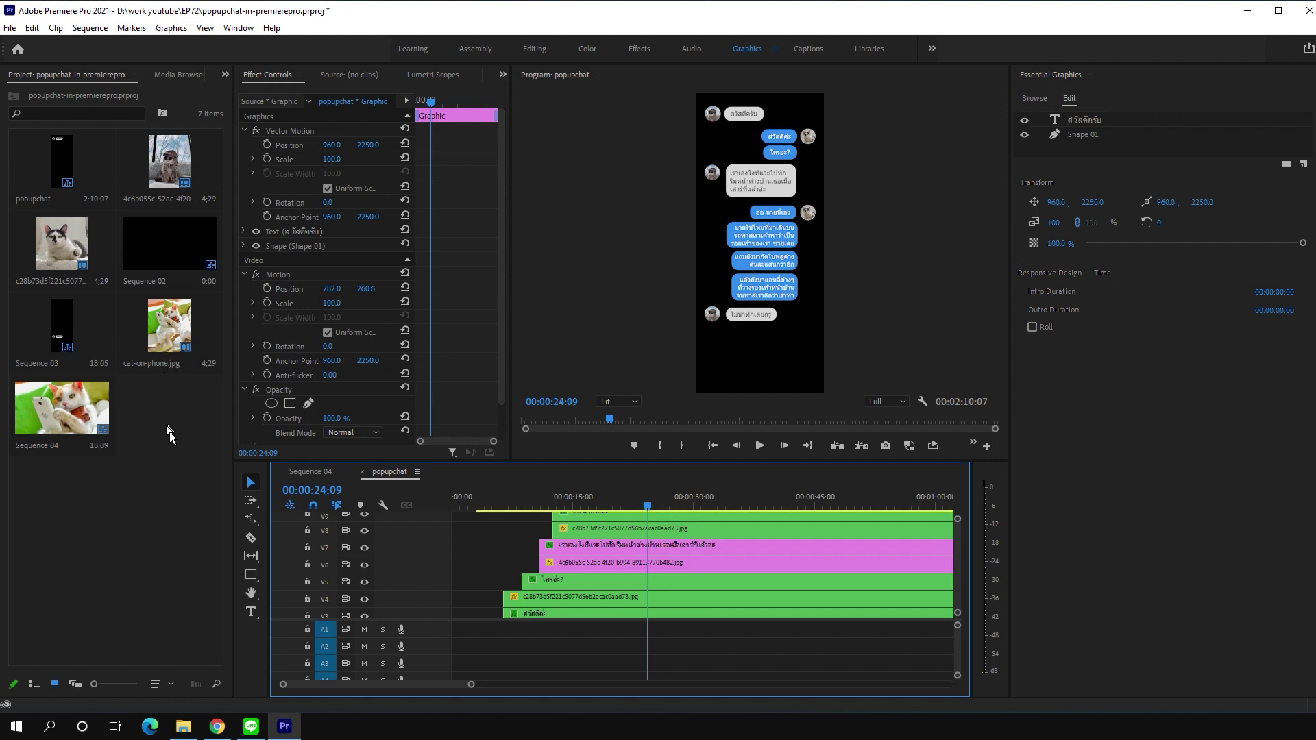
Step: Open Sequence 03 and scrub through its start to preview the chat's movement
click(67, 316)
double_click(67, 332)
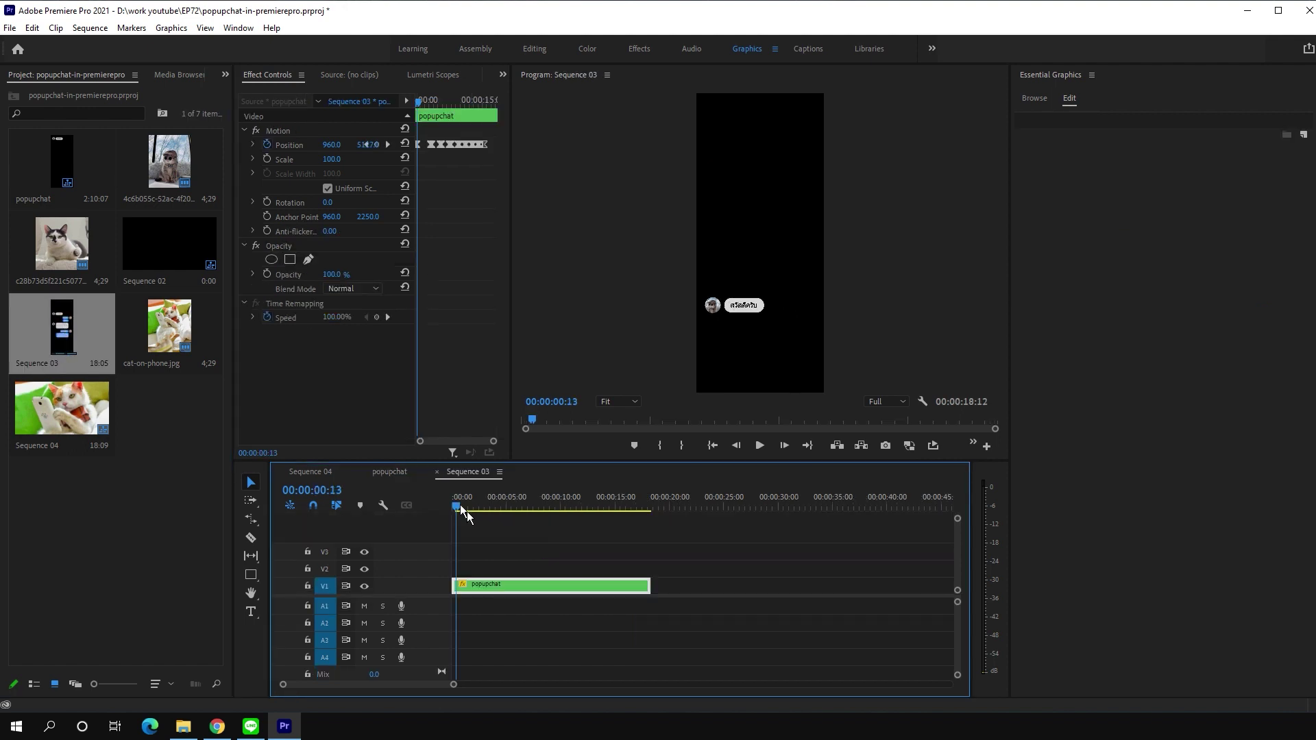
drag(458, 507, 535, 516)
drag(551, 504, 461, 508)
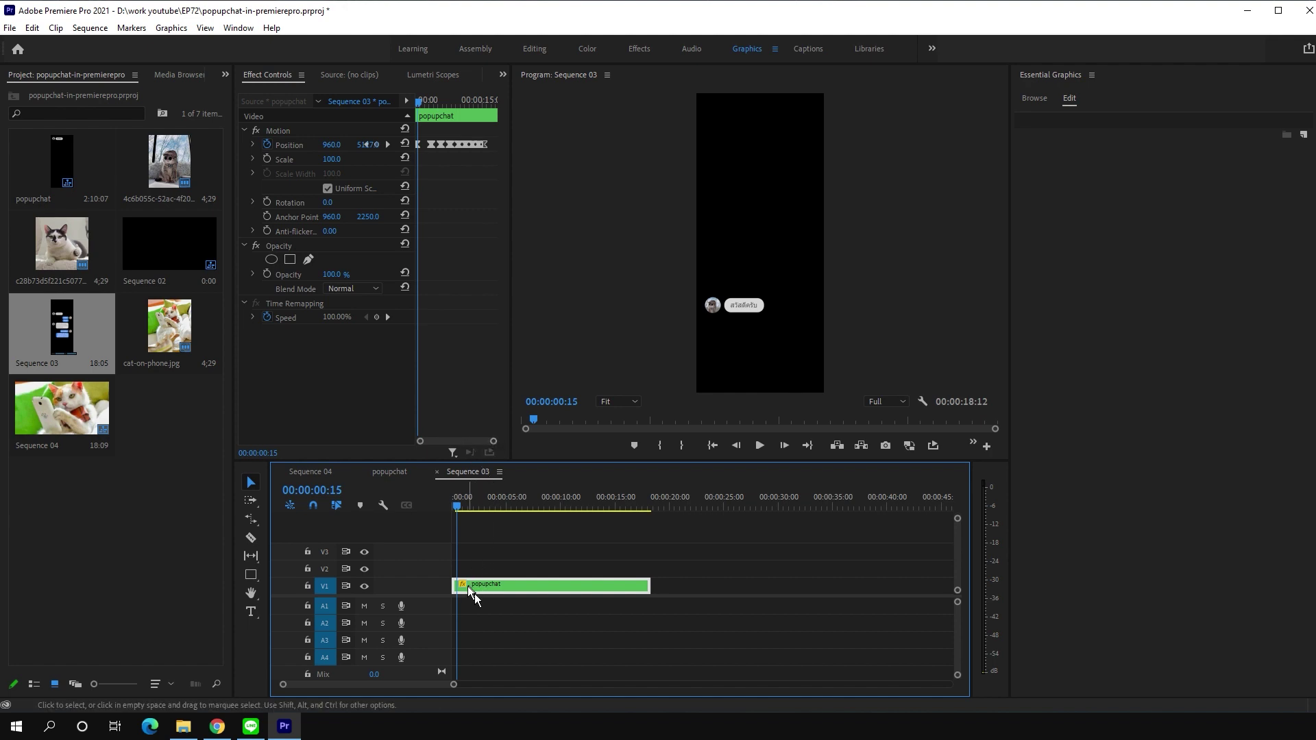
Step: Select the chat's Position keyframes and zoom the keyframe timeline to preview the first bubble
click(299, 147)
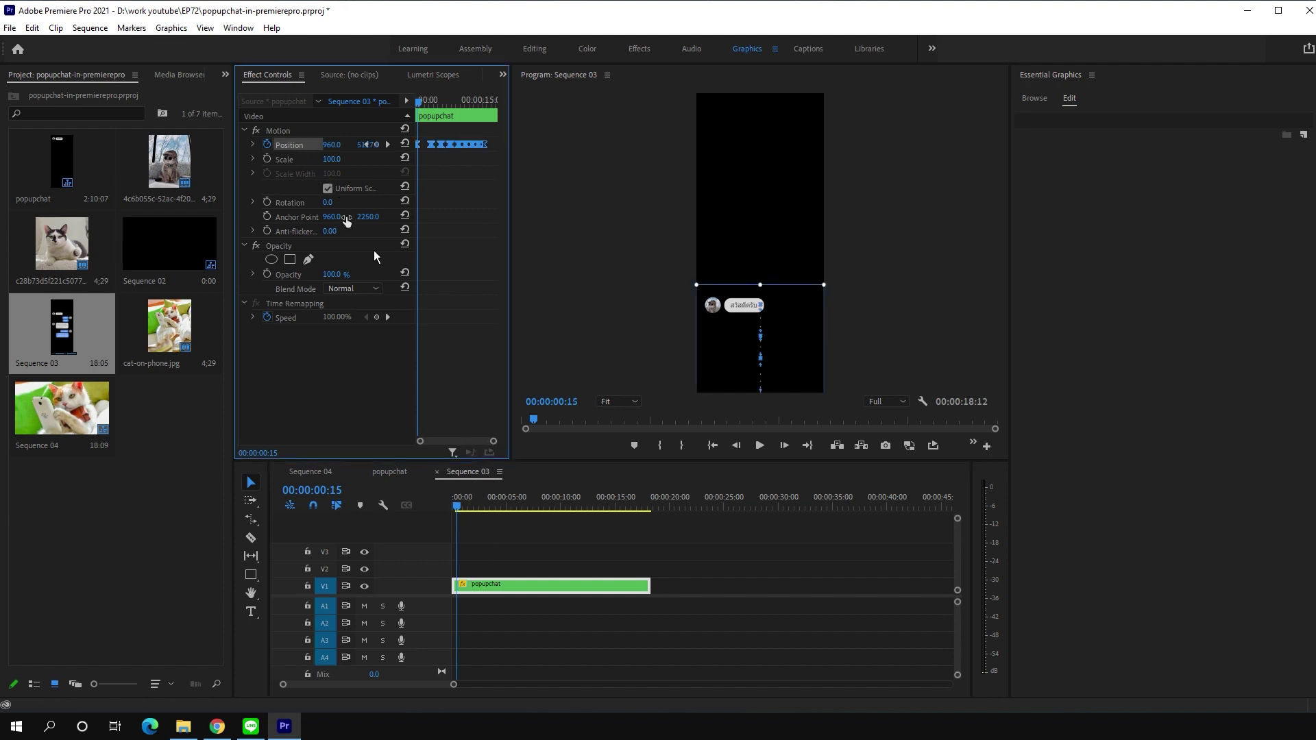
drag(495, 441, 452, 441)
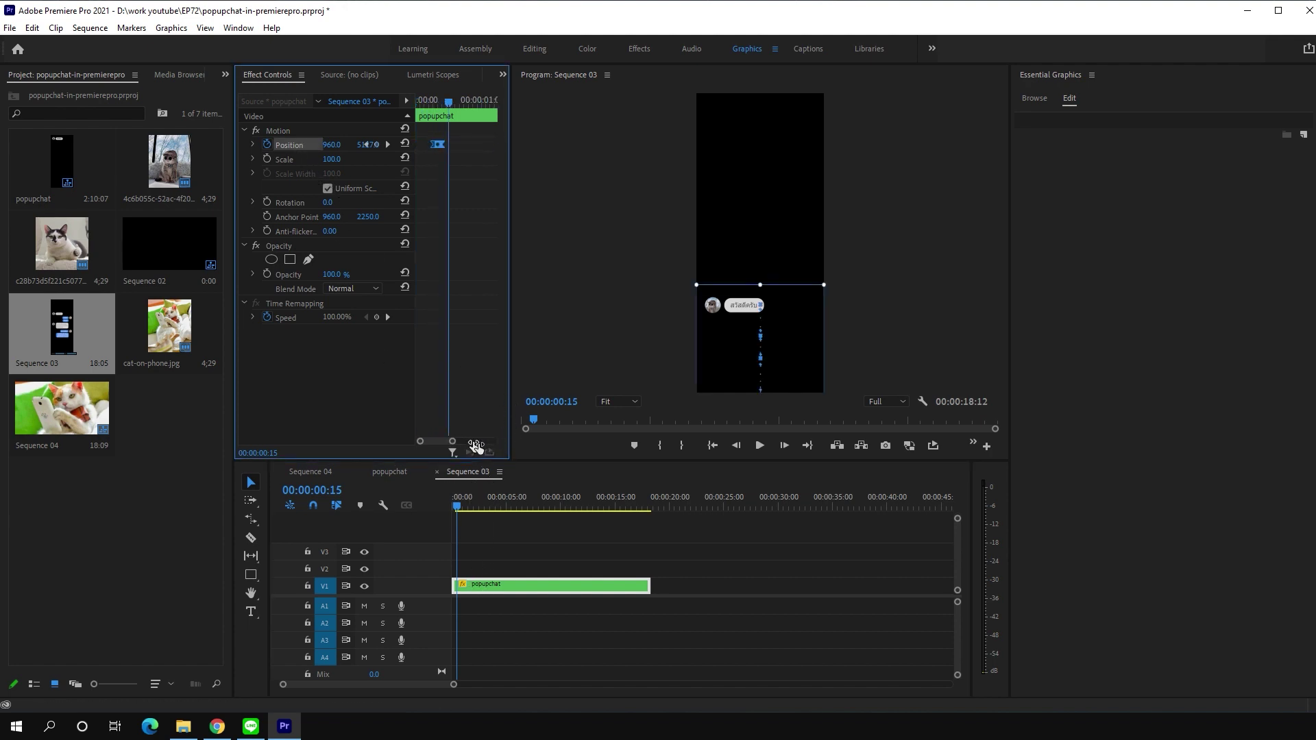
click(436, 101)
drag(436, 104, 456, 123)
drag(441, 441, 463, 444)
drag(468, 118, 479, 118)
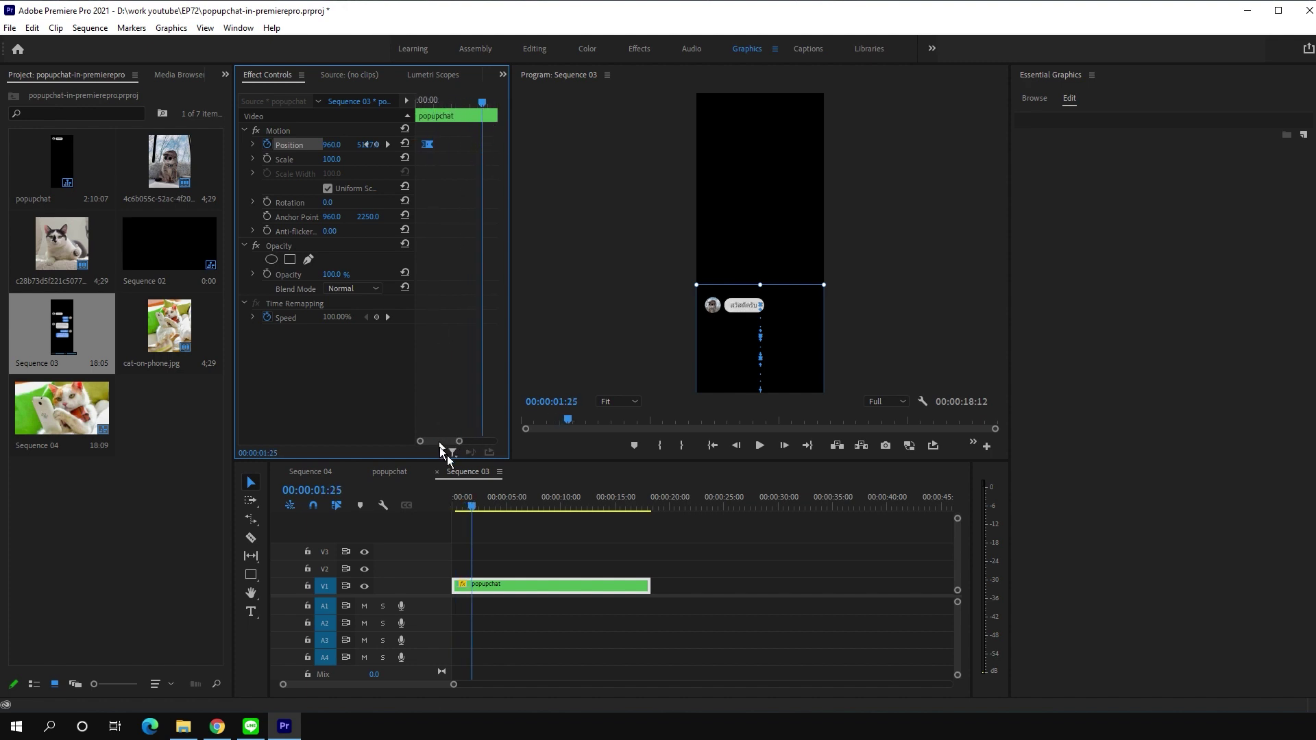
drag(438, 441, 442, 440)
Step: Step to 00:00:03:12 and beyond to inspect the next keyframe and second bubble
drag(480, 115, 497, 118)
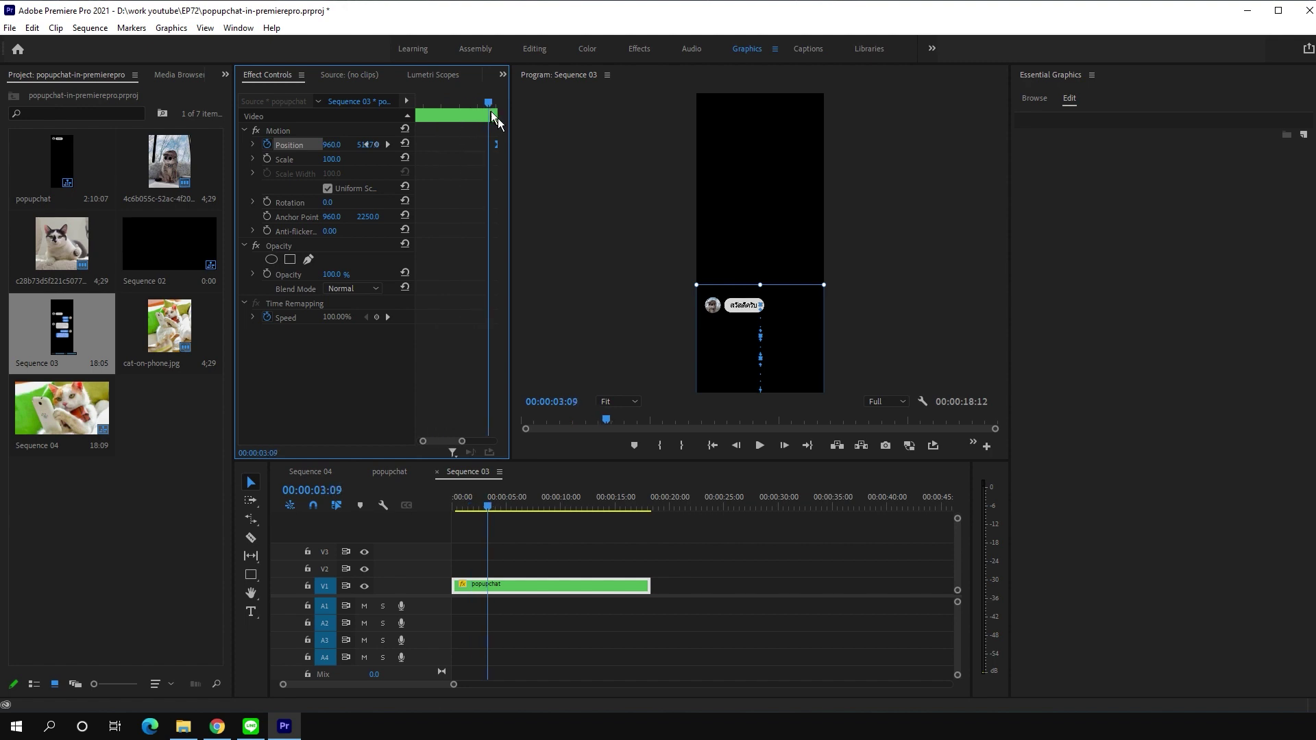
drag(441, 441, 444, 440)
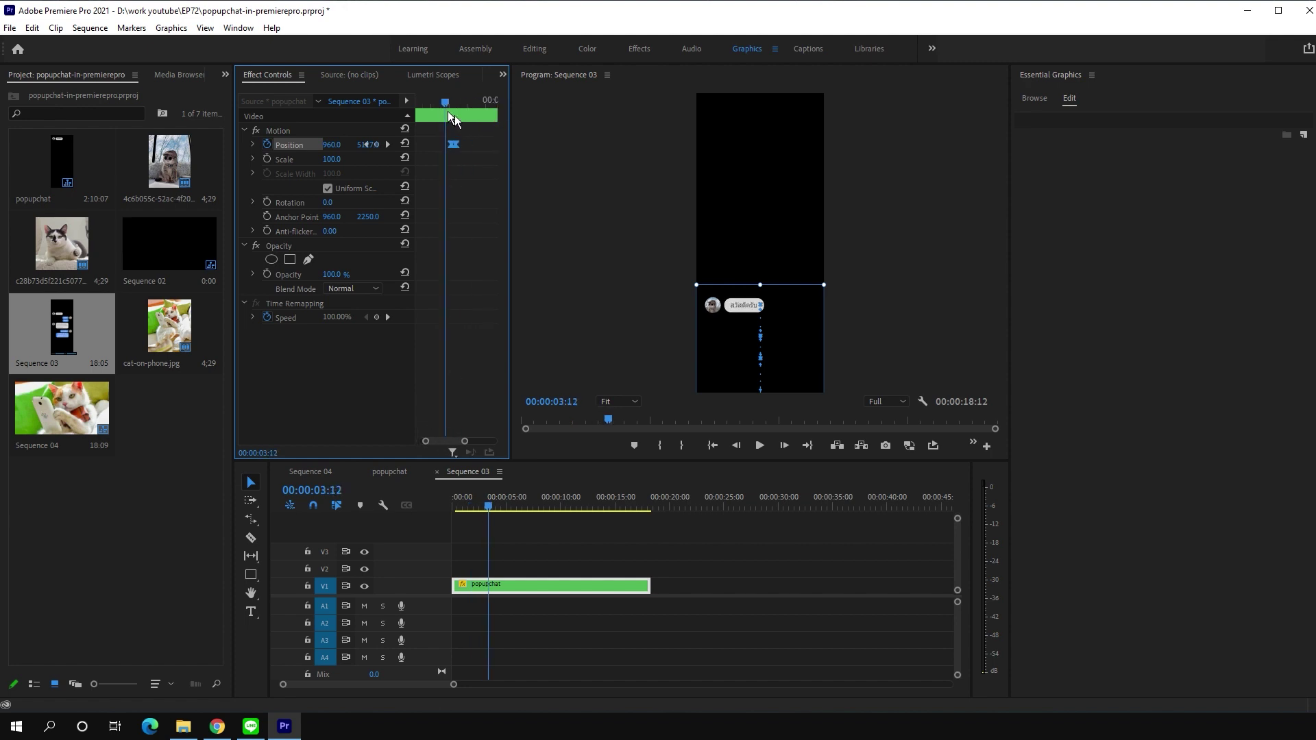
drag(450, 107, 462, 115)
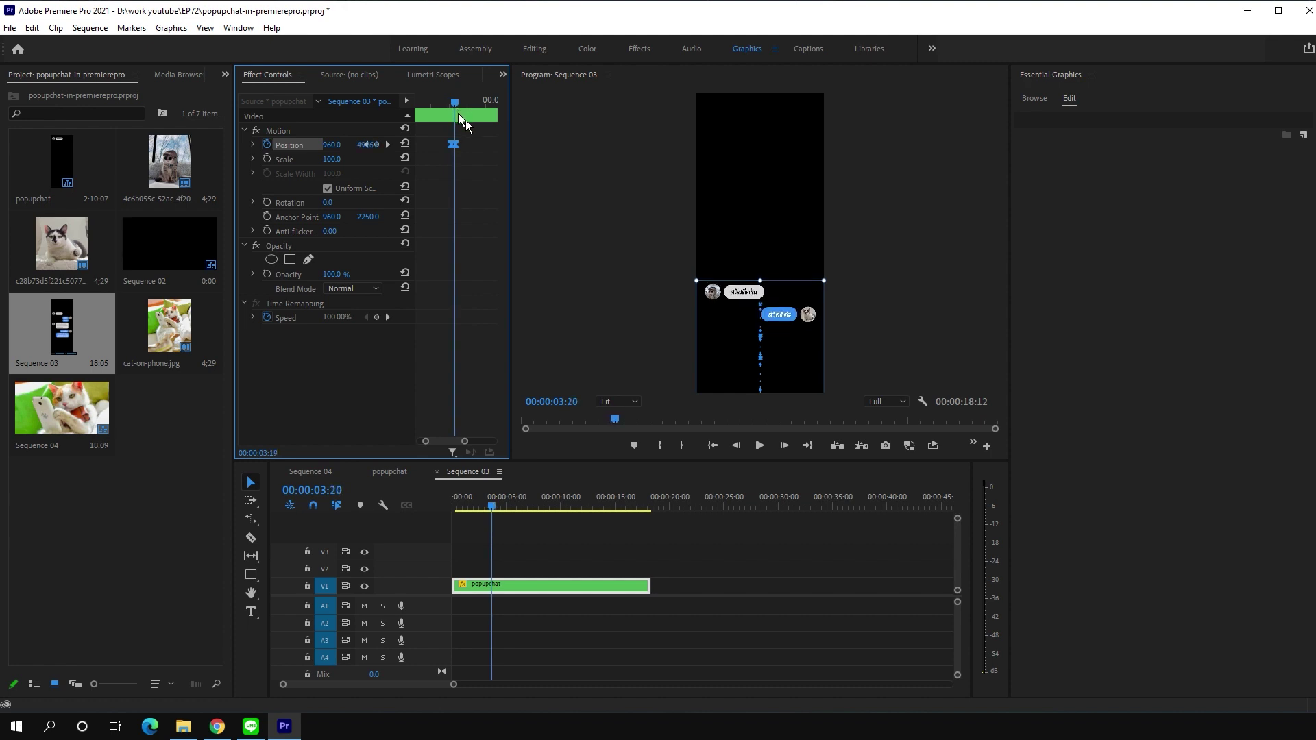
mouse_move(555, 514)
mouse_down()
mouse_move(502, 518)
mouse_move(651, 507)
mouse_up()
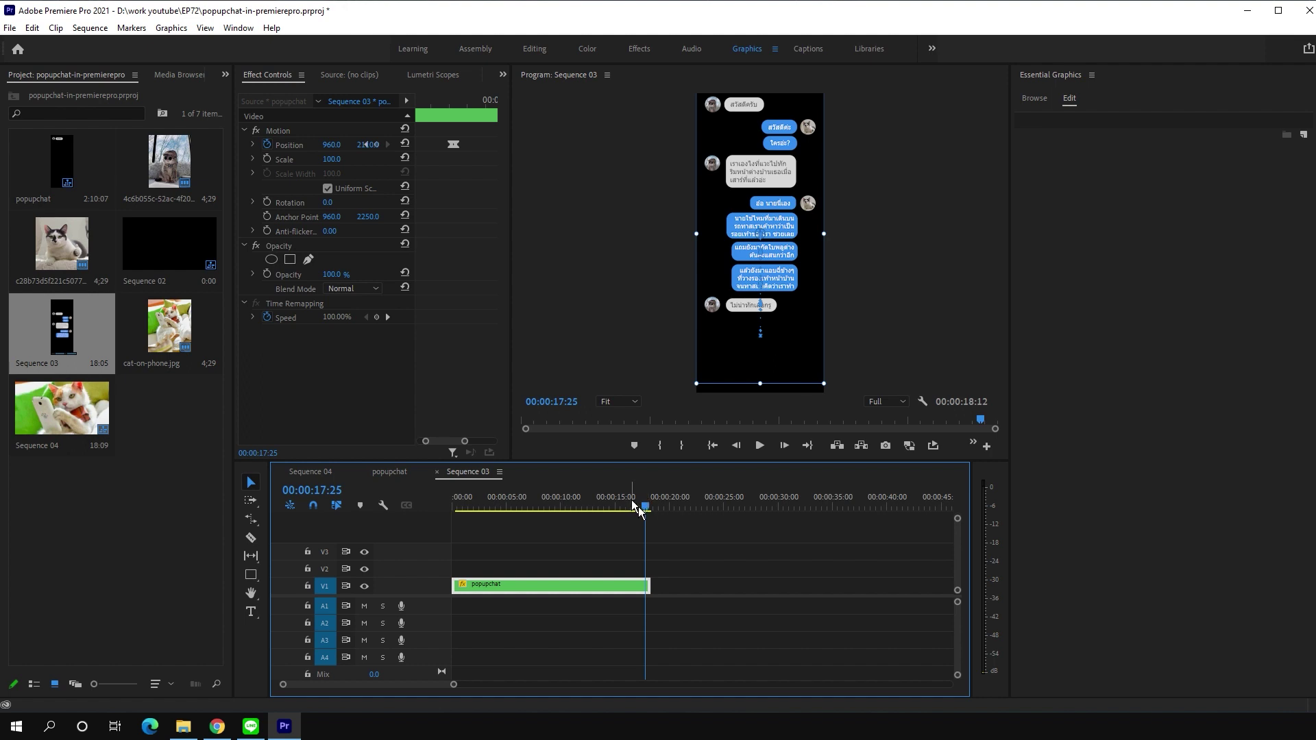
Step: Open Sequence 04, close the Essential Graphics panel, and preview the chat over the cat
double_click(69, 415)
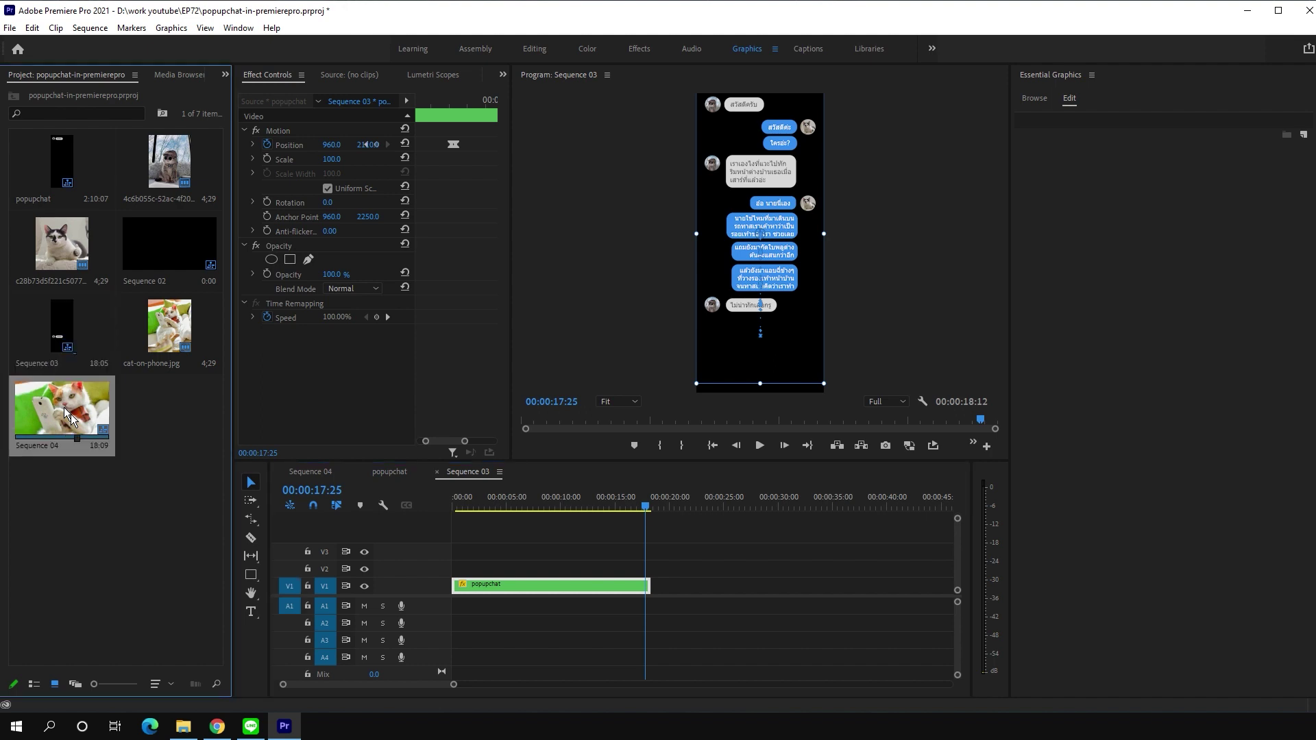
click(450, 506)
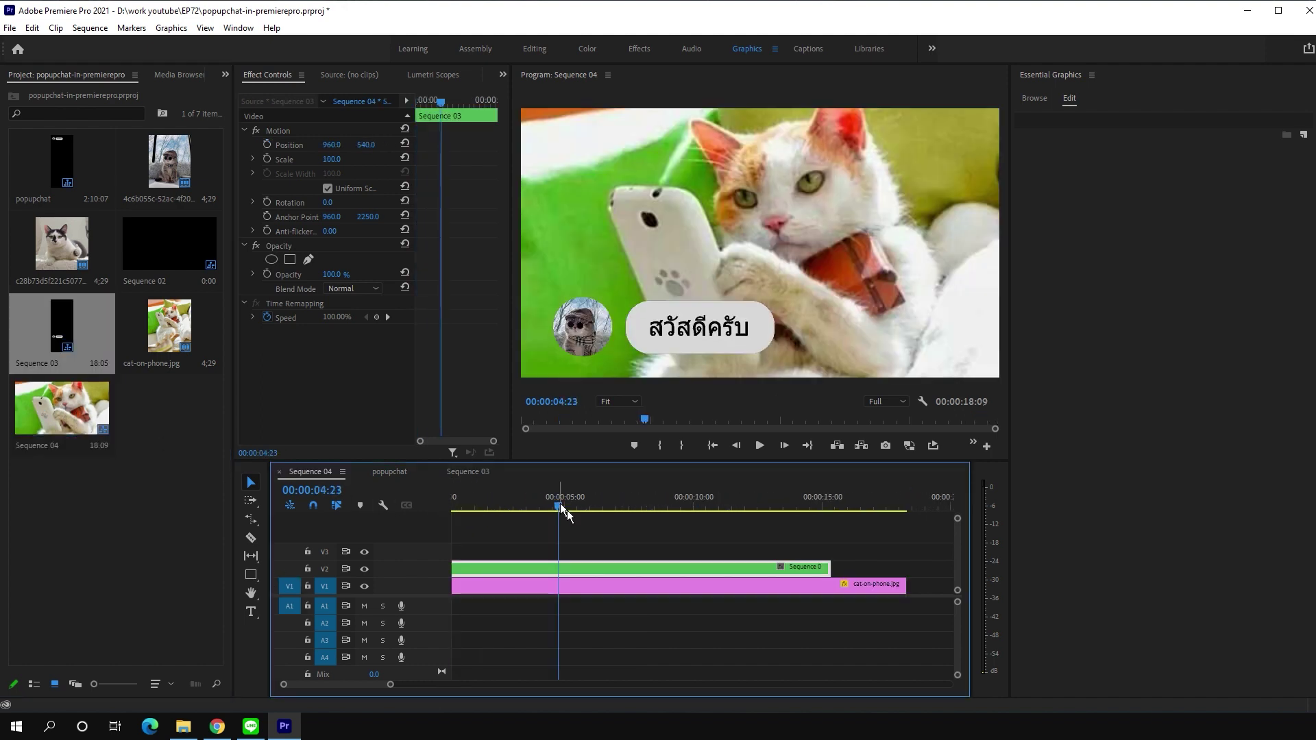
click(1093, 76)
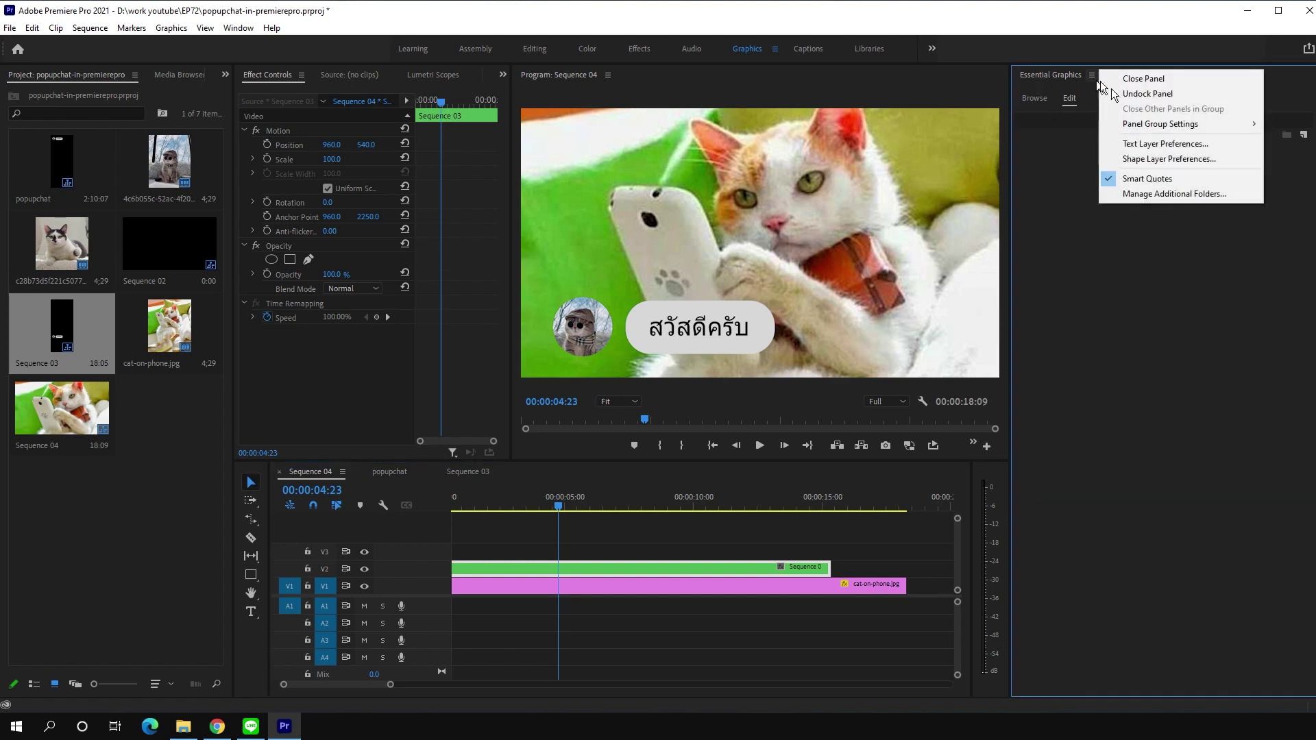
click(1124, 81)
mouse_move(657, 500)
mouse_down()
mouse_move(628, 518)
mouse_move(647, 510)
mouse_up()
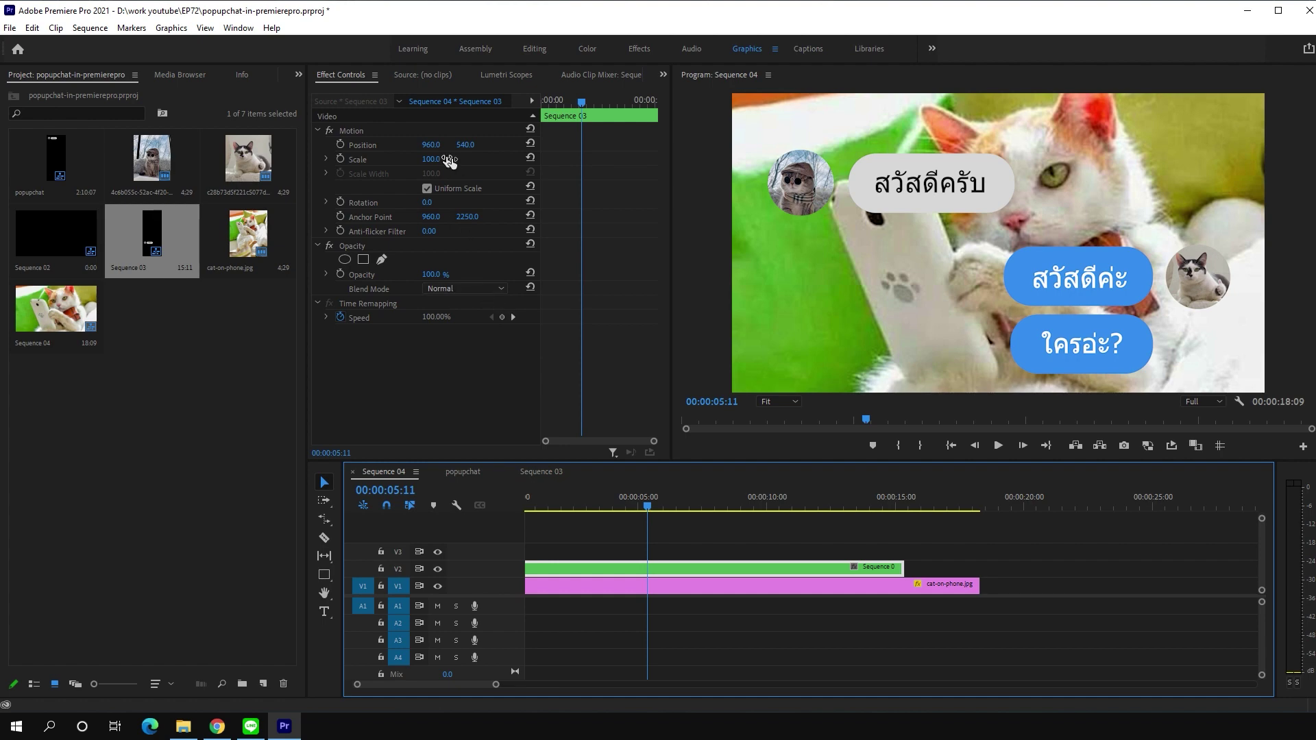
Step: Scale the chat overlay to 27 and, with Safe Margins shown, move it down-left by the phone
mouse_move(442, 160)
mouse_down()
mouse_move(390, 160)
mouse_move(404, 161)
mouse_up()
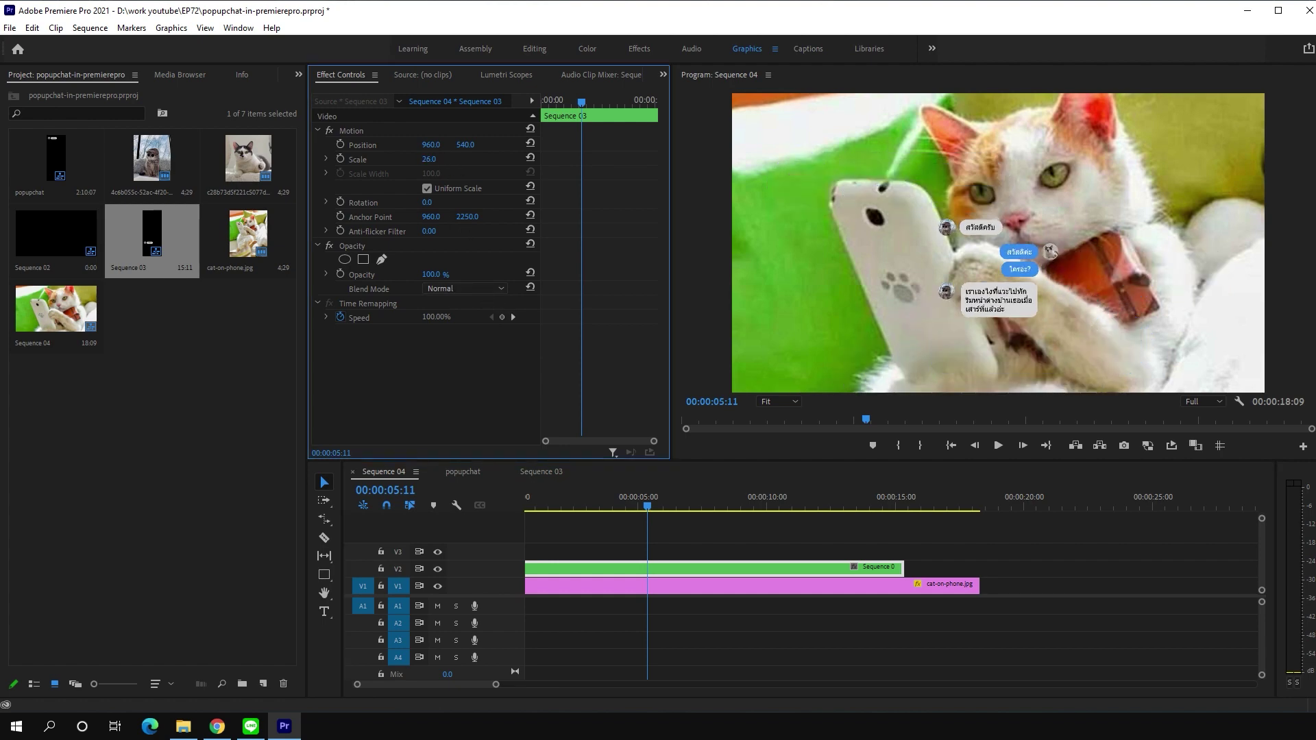
click(364, 132)
right_click(869, 375)
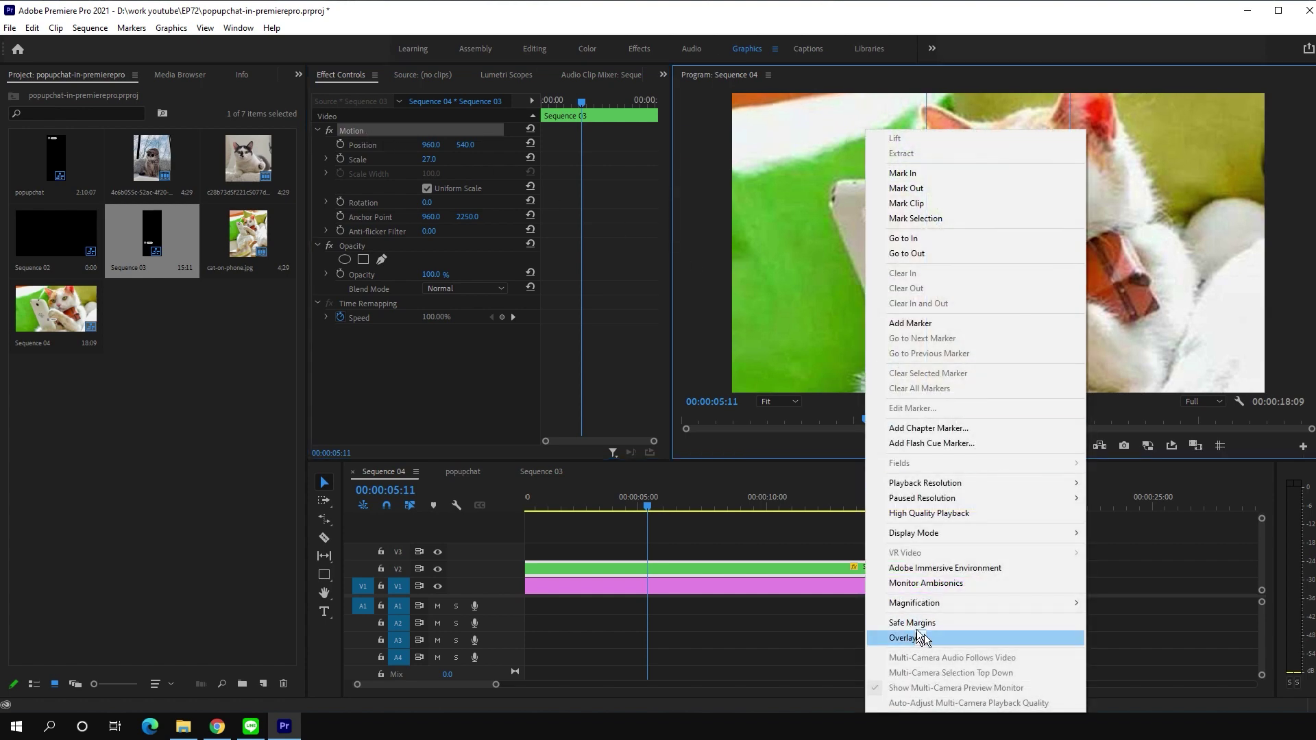
click(912, 638)
drag(1026, 332, 850, 380)
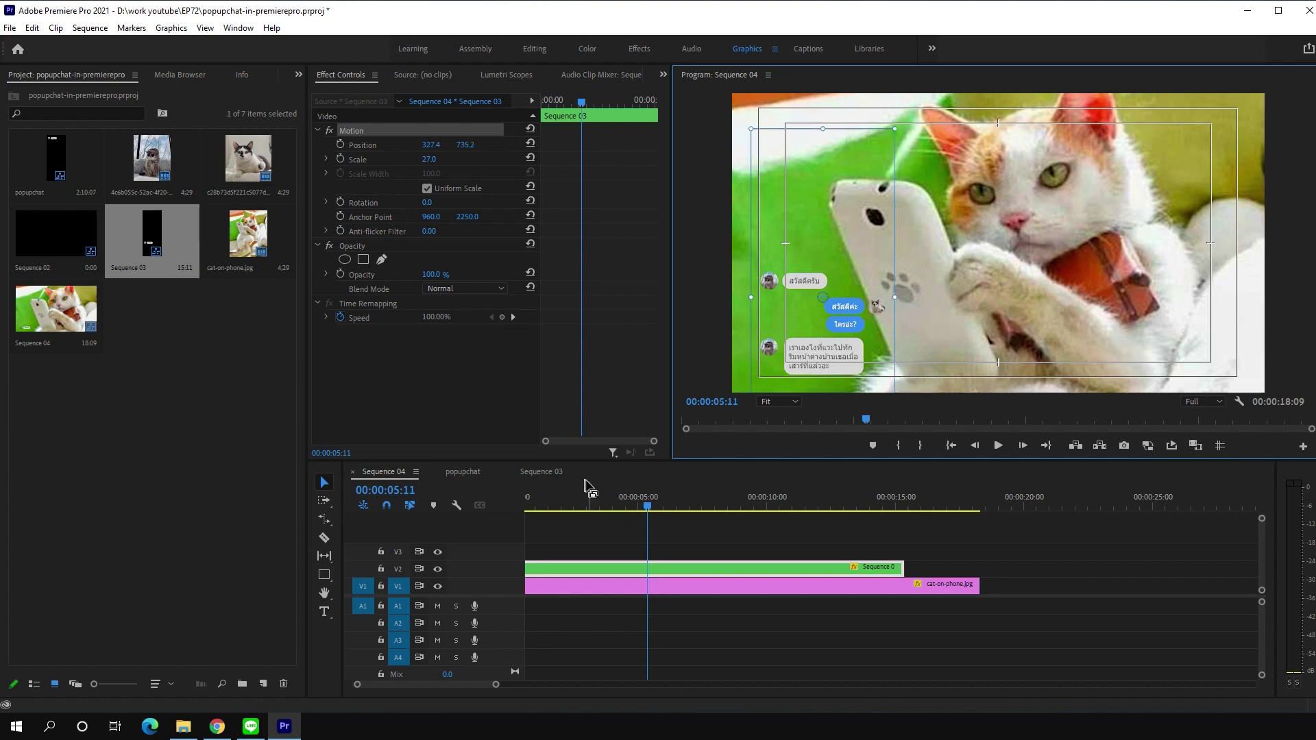
Step: Open the nested Sequence 03, scrub back to an earlier chat frame, and save the project
double_click(616, 570)
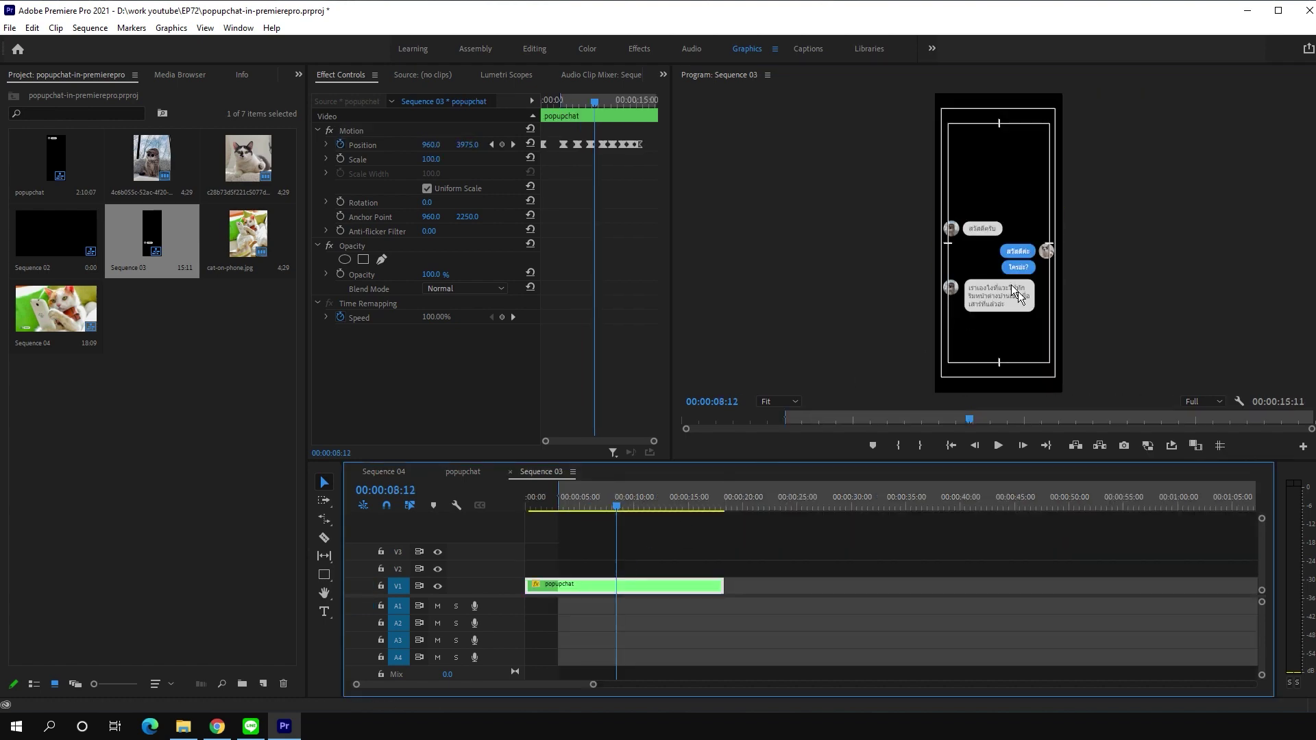
drag(570, 505, 616, 506)
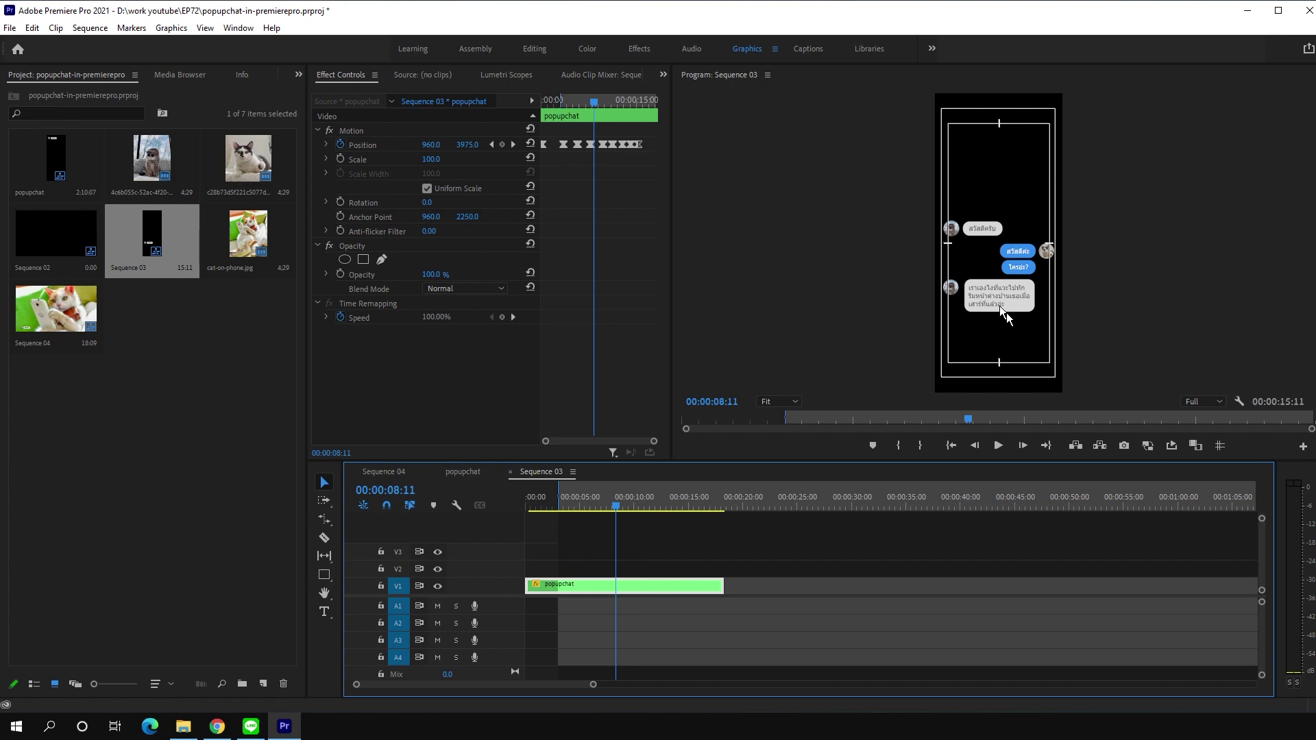
key(ctrl+s)
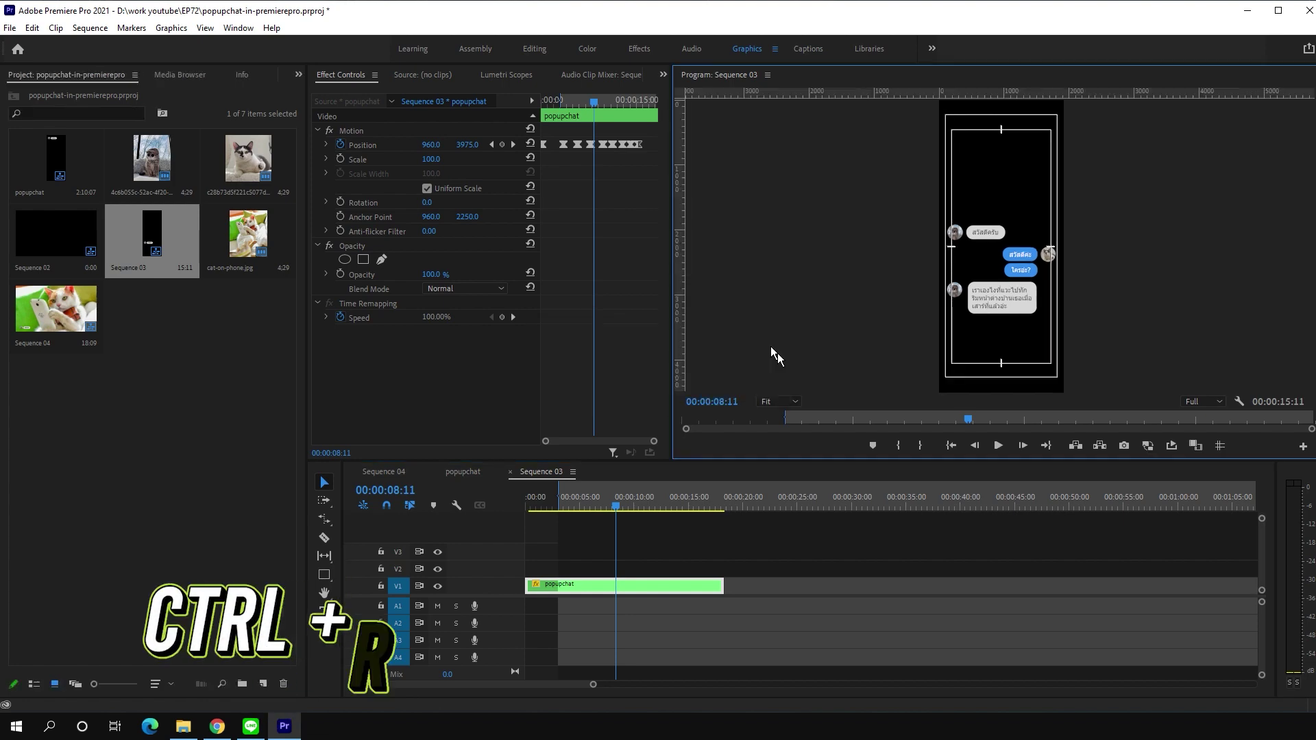
Step: Show rulers and add a horizontal guide lined up under the third message
key(ctrl+r)
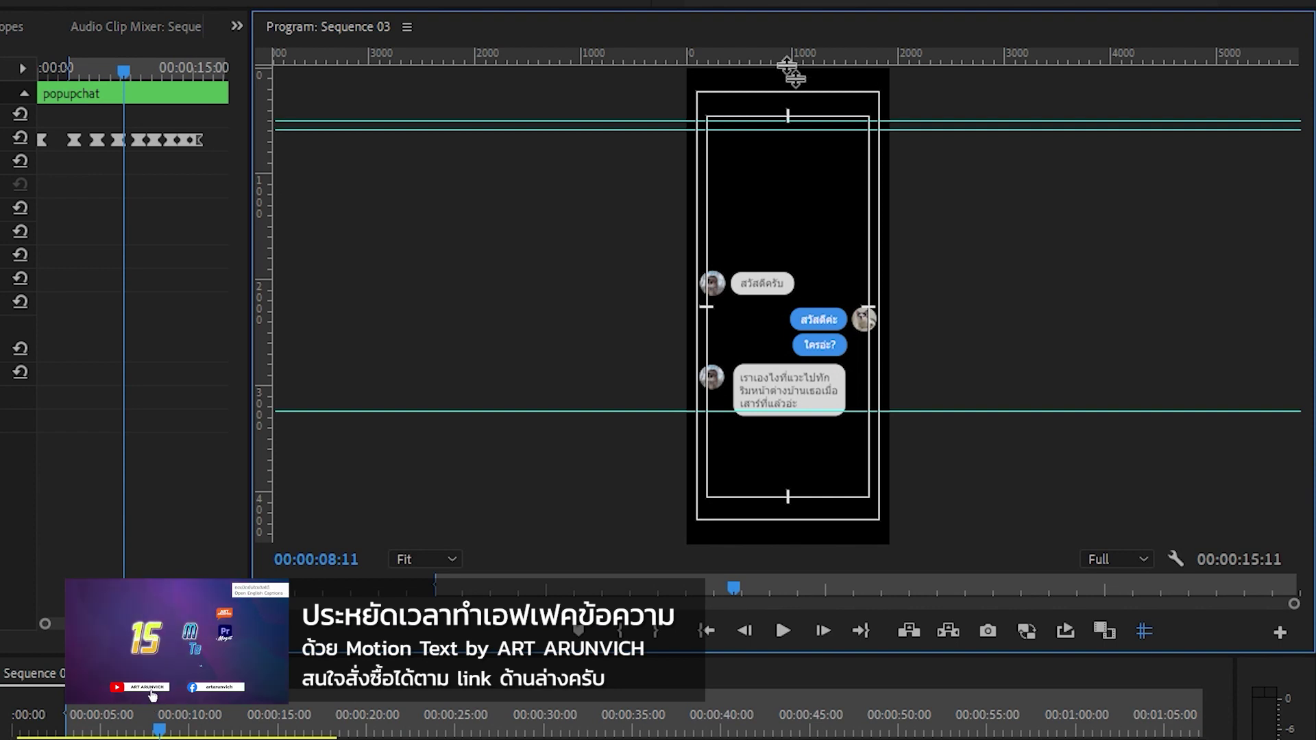
drag(789, 63, 774, 410)
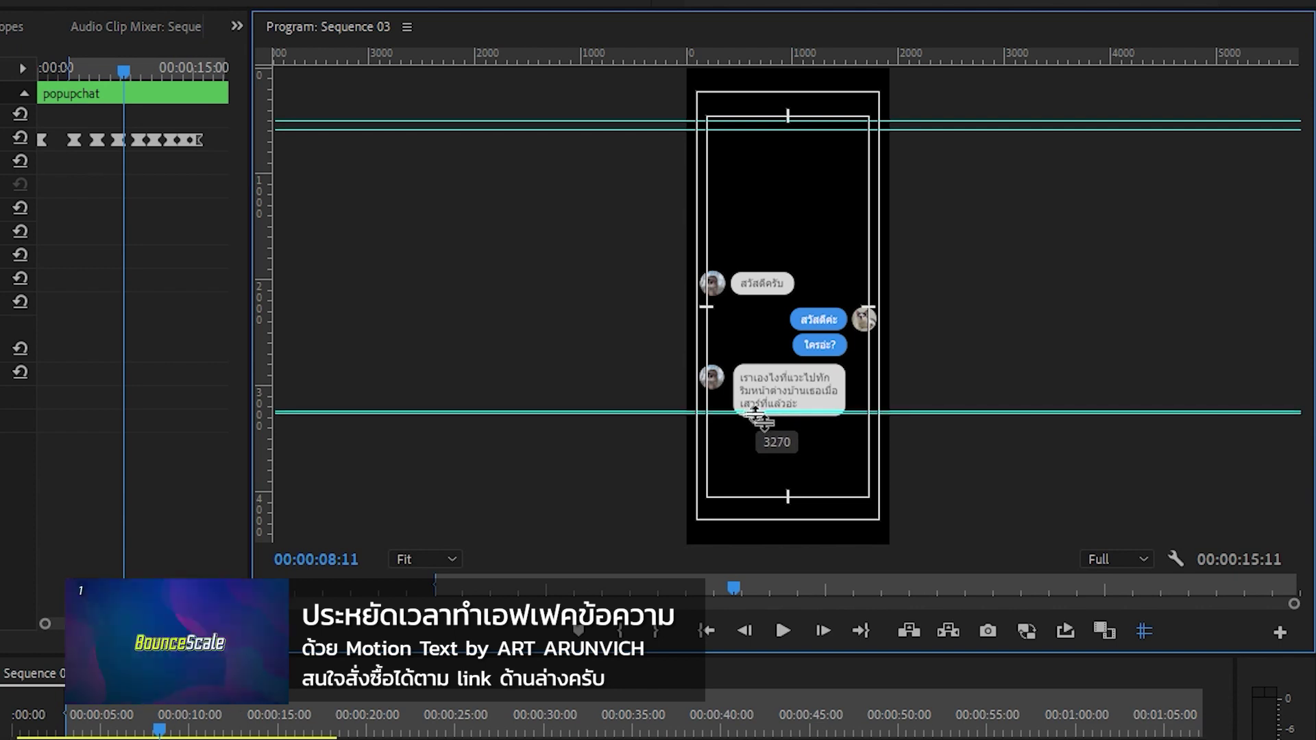
drag(775, 409, 770, 414)
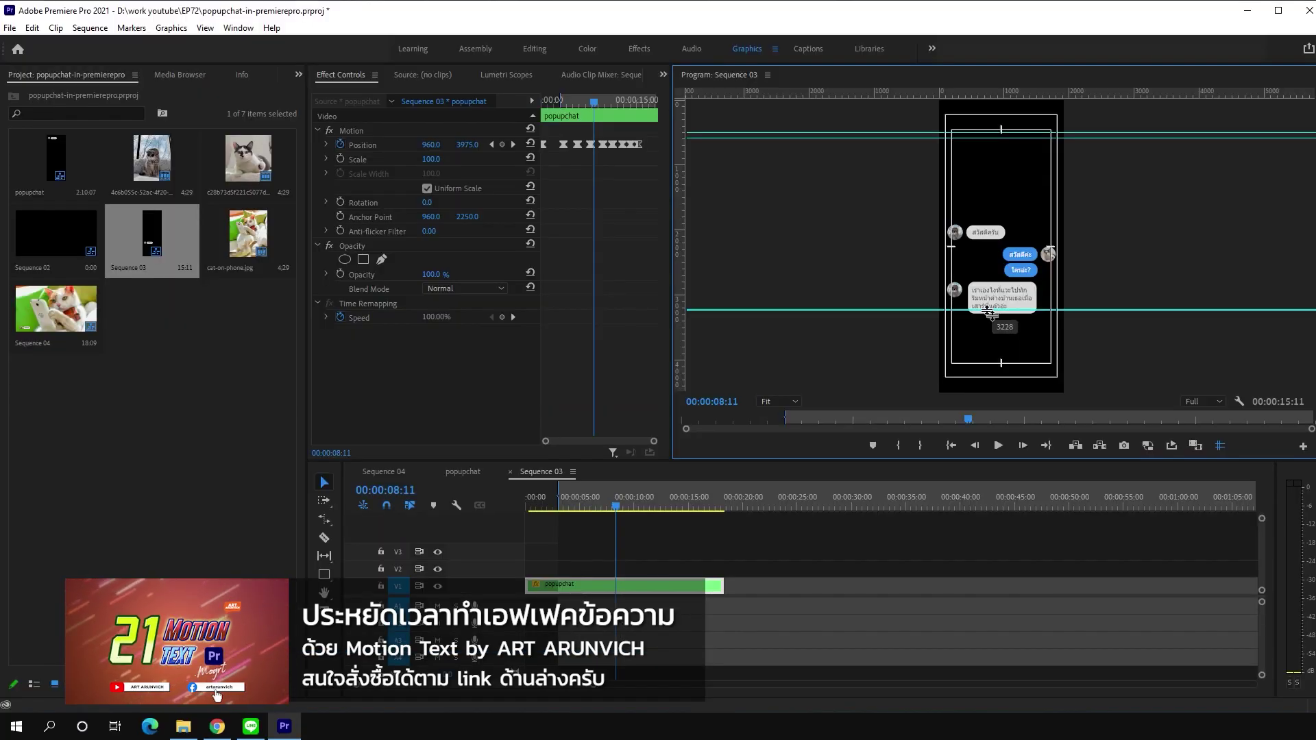
Step: Scrub the bubble animation from the first bubble onward, then switch to Sequence 04
click(584, 506)
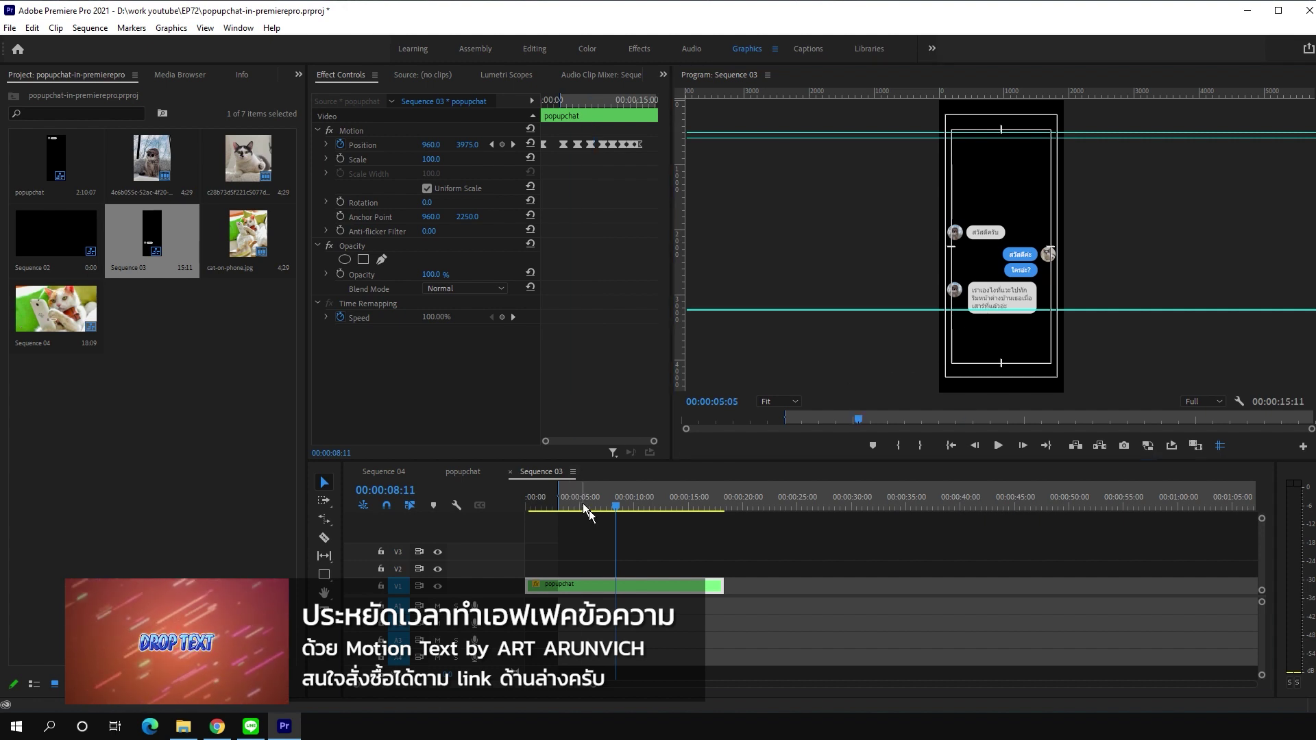
drag(584, 509, 555, 508)
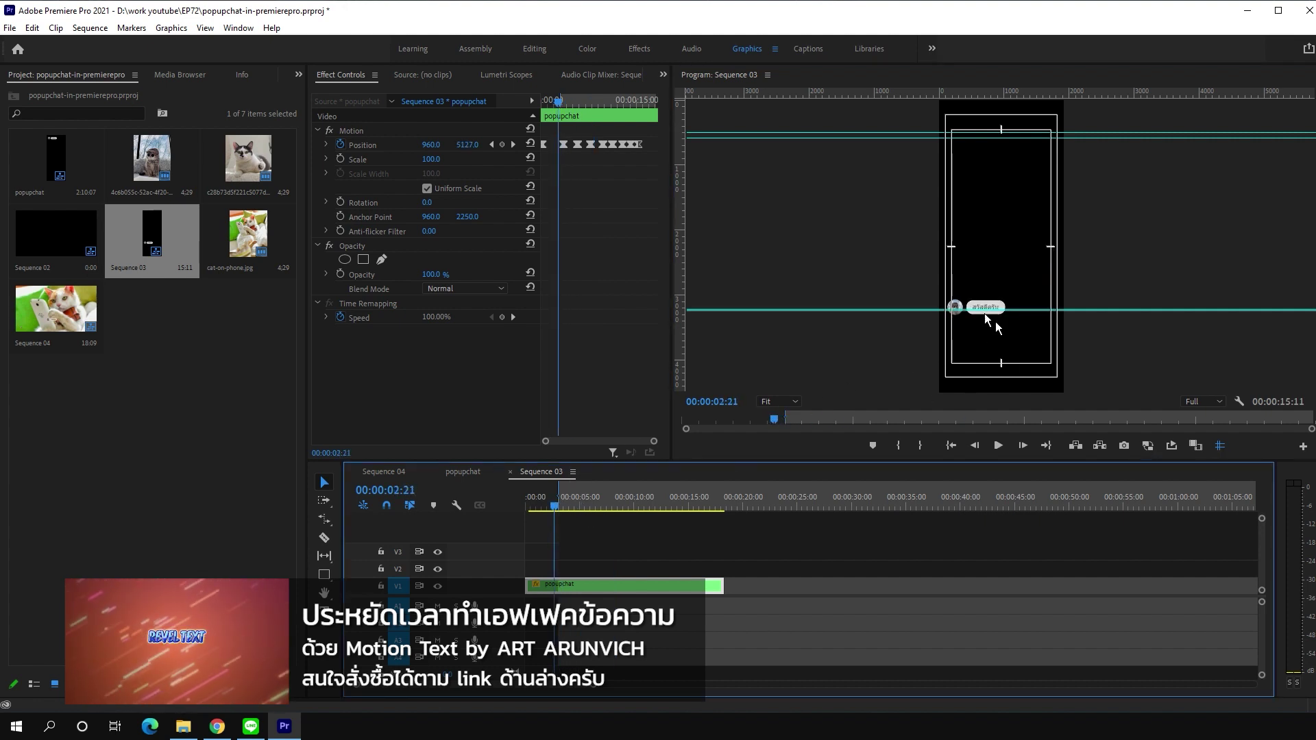
click(561, 508)
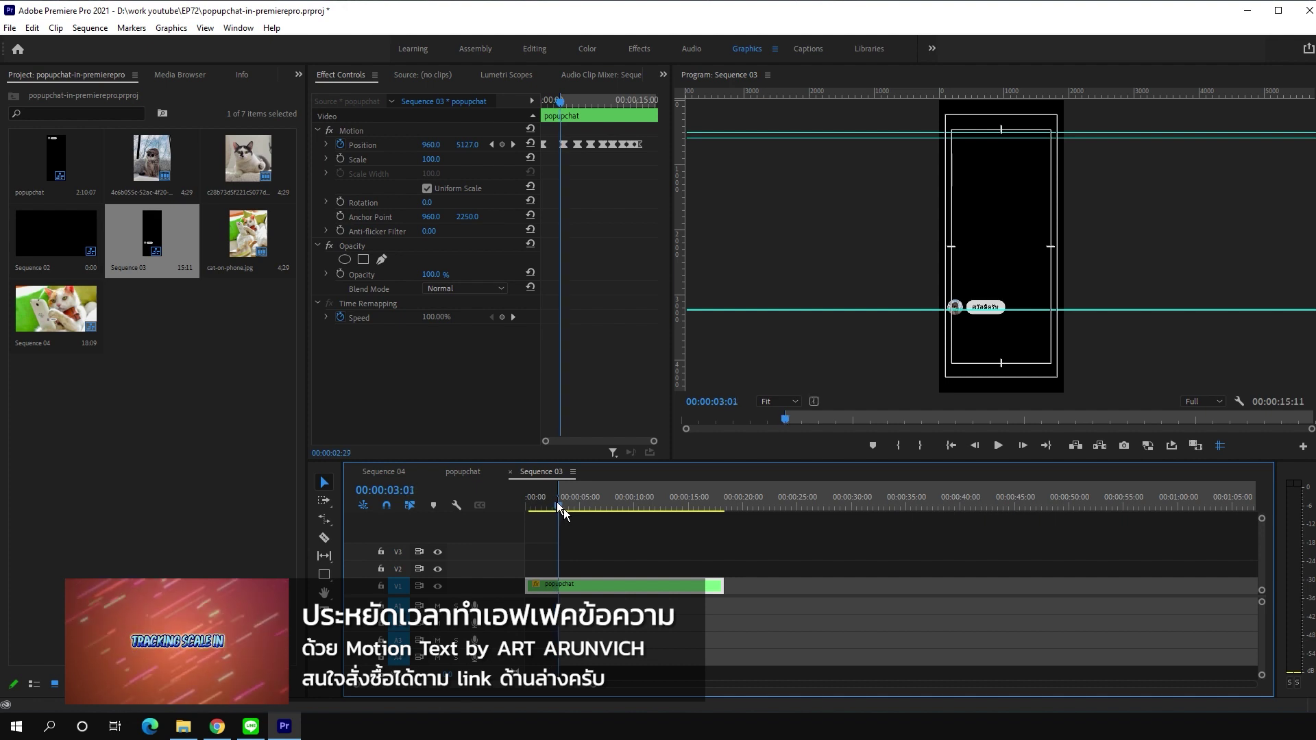
drag(561, 509, 681, 507)
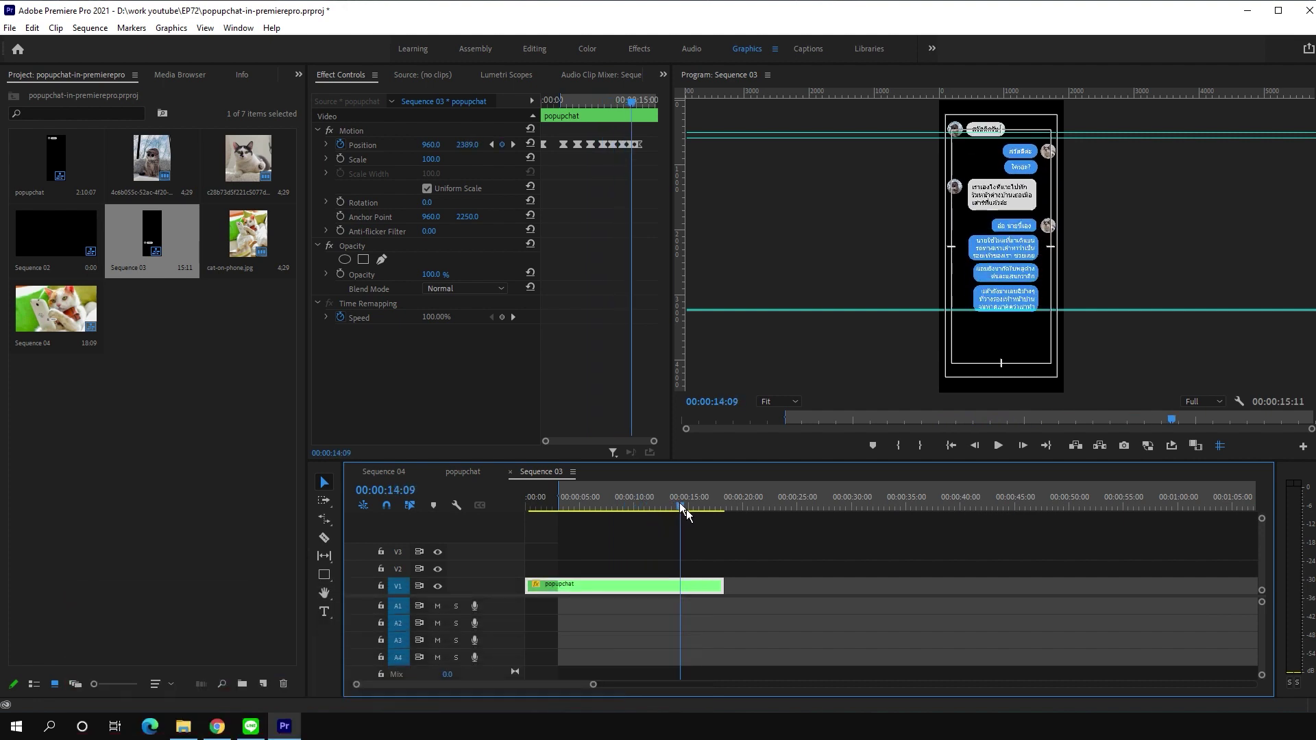
click(384, 471)
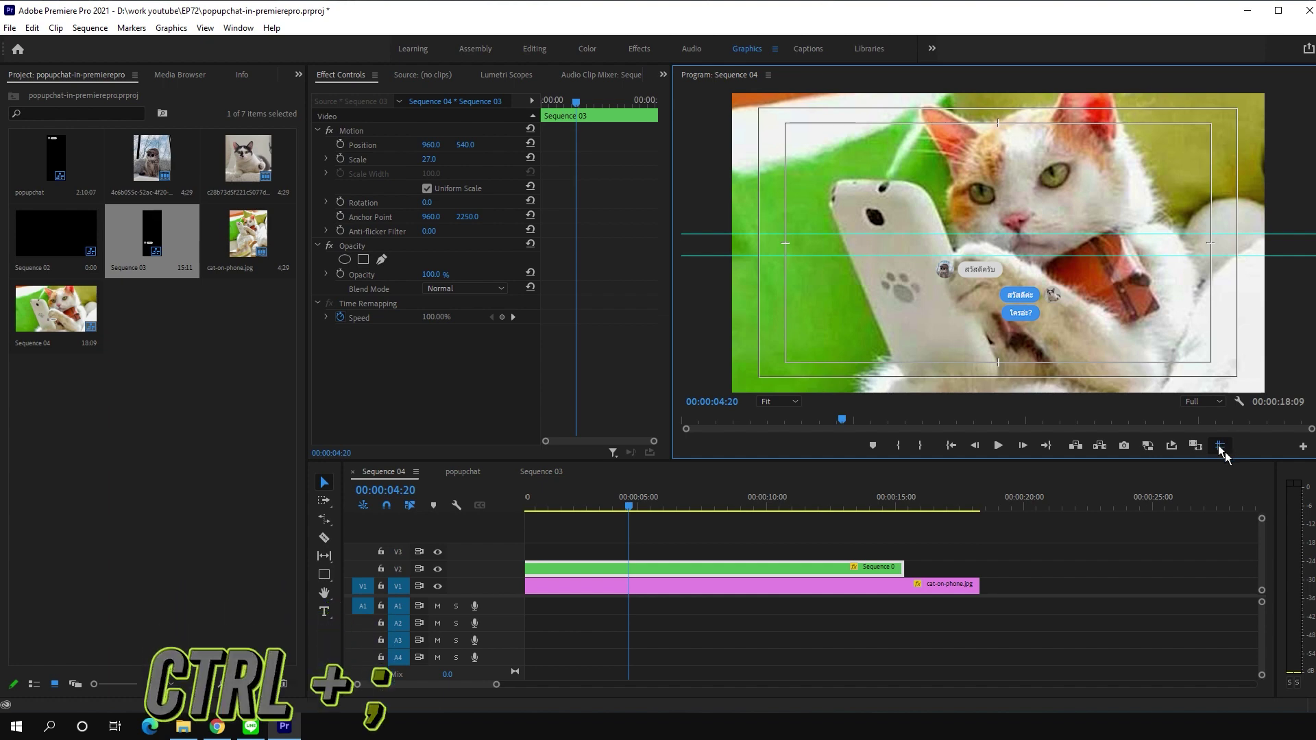
Step: Add the Show Guides button to the Program monitor's controls via the Button Editor
click(1303, 446)
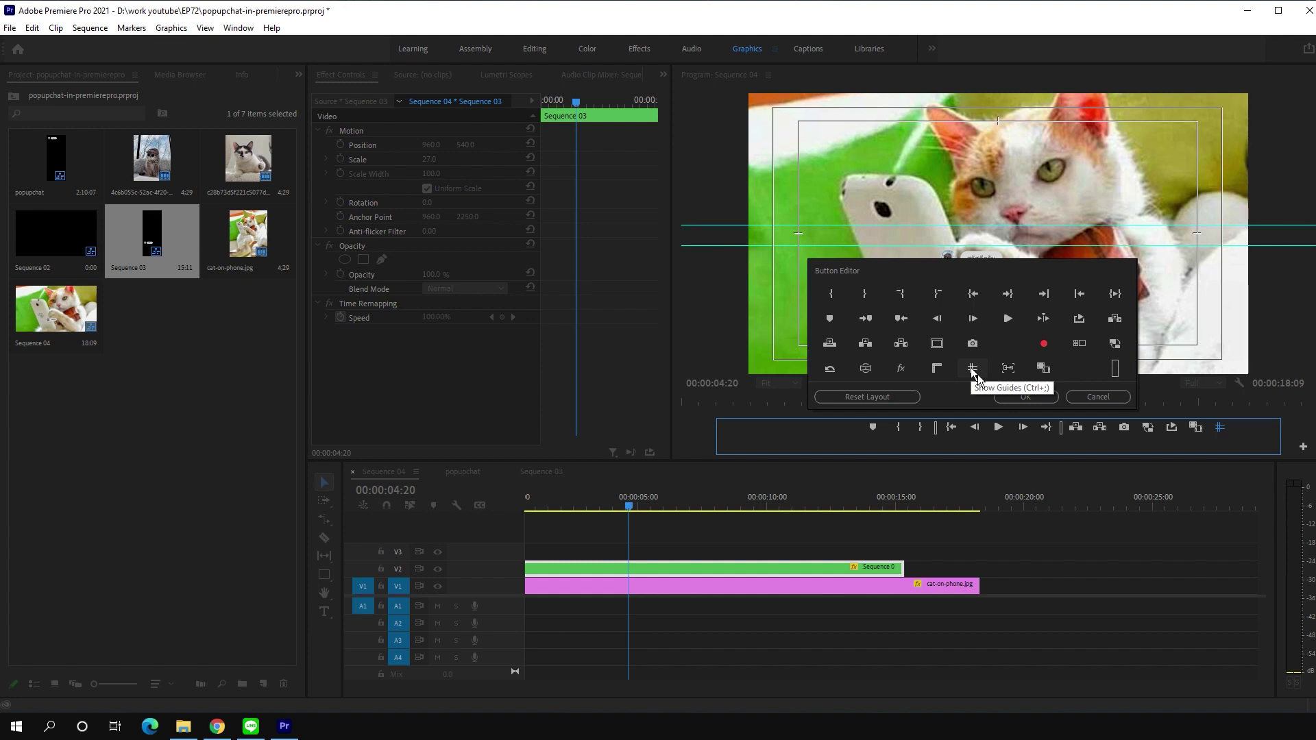
drag(972, 368, 1179, 438)
click(1096, 398)
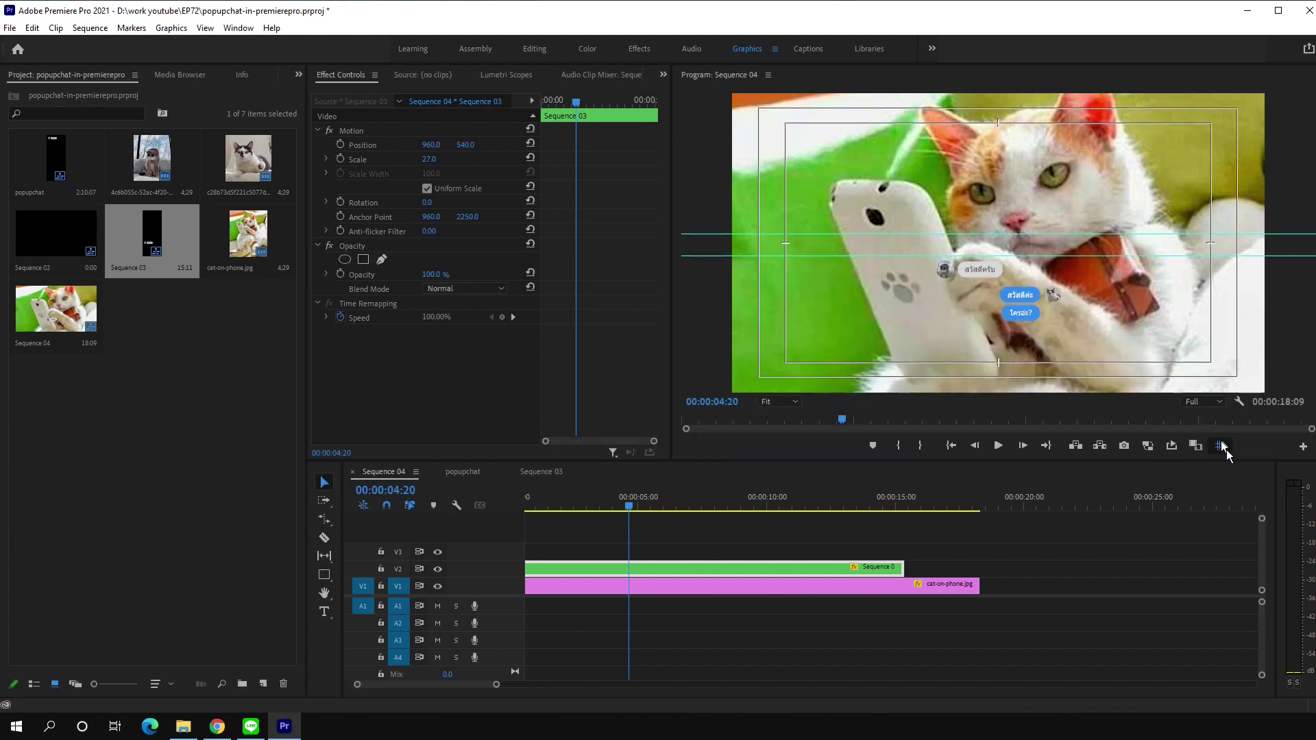
Step: Move the chat overlay to position 349.7, 705.6 at the photo's lower left
click(598, 467)
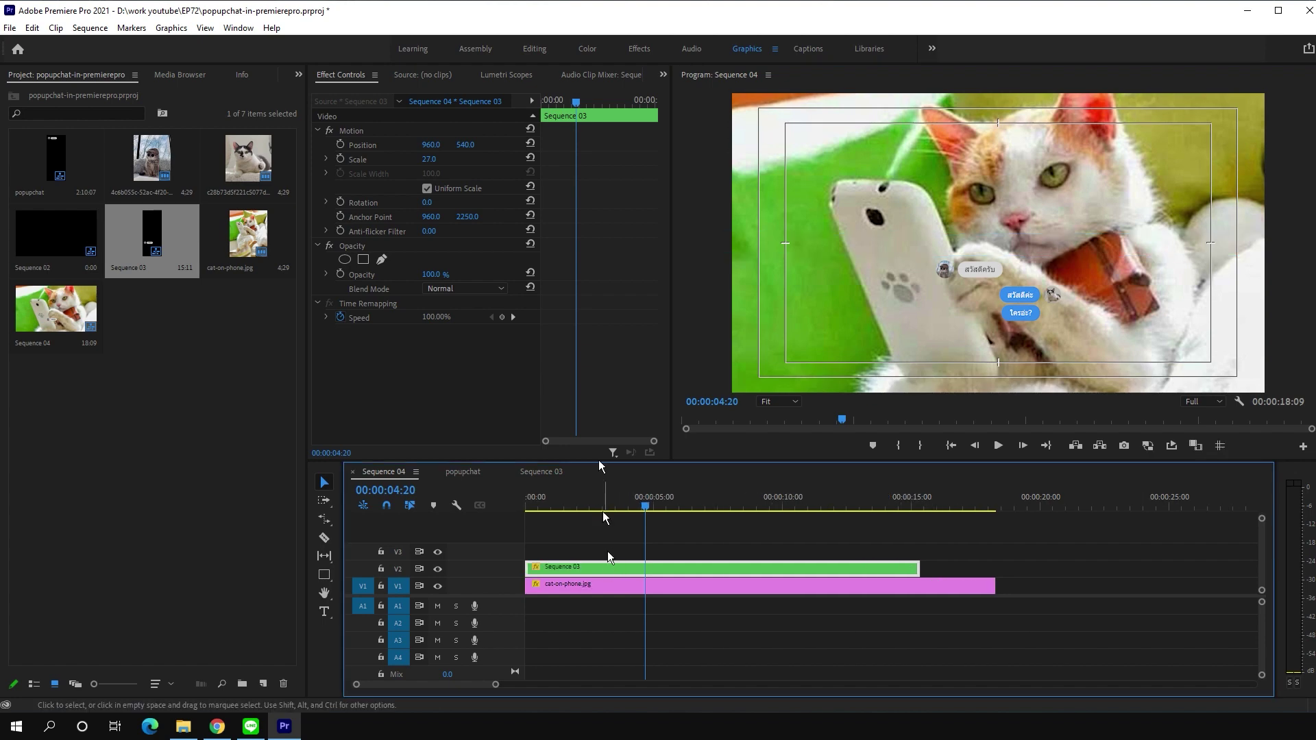
click(370, 130)
mouse_move(1043, 342)
mouse_down()
mouse_move(874, 361)
mouse_move(852, 378)
mouse_up()
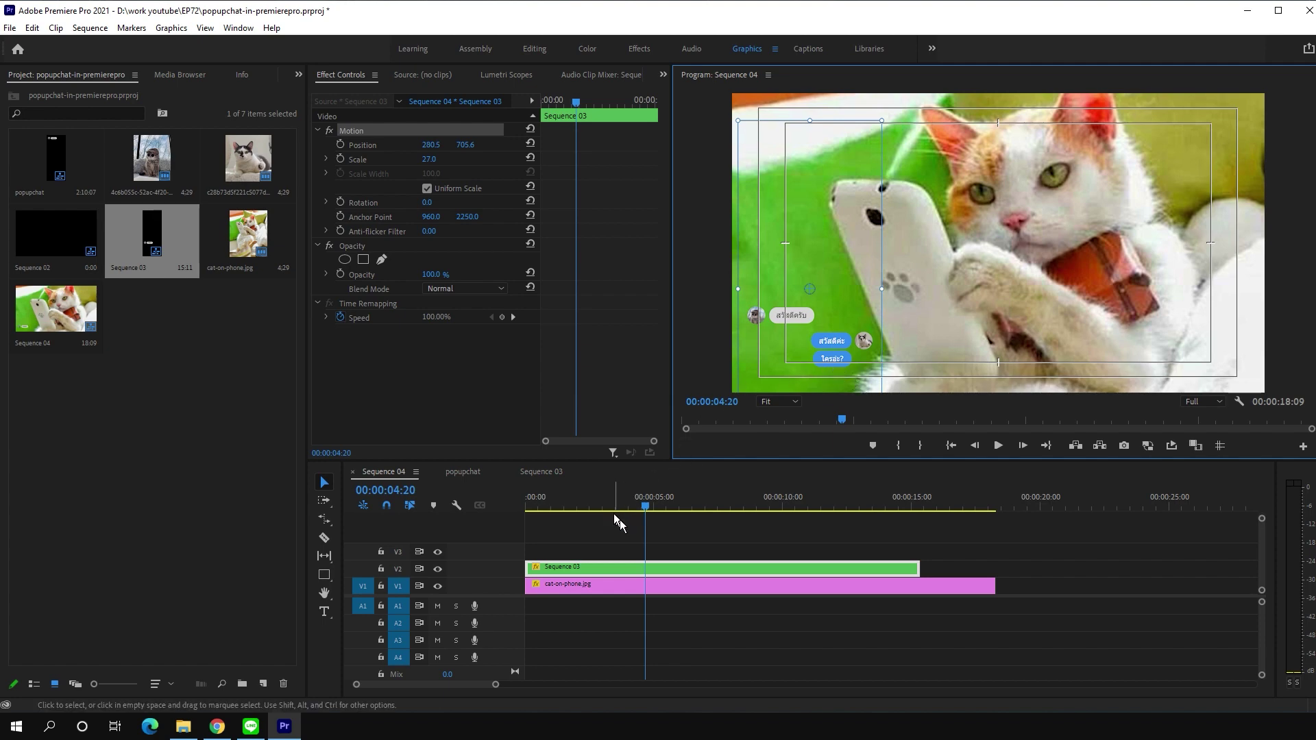
mouse_move(617, 511)
mouse_down()
mouse_move(950, 515)
mouse_move(912, 496)
mouse_move(614, 505)
mouse_move(675, 505)
mouse_up()
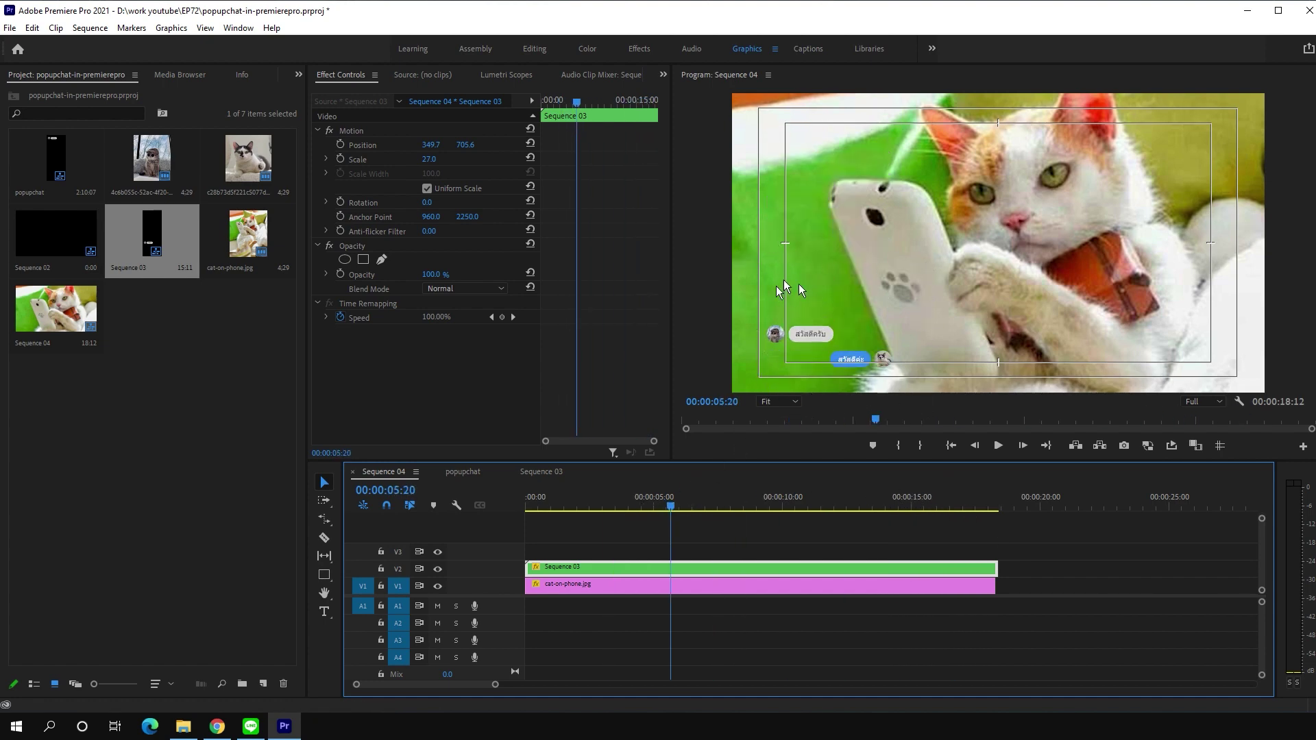
drag(617, 506, 632, 509)
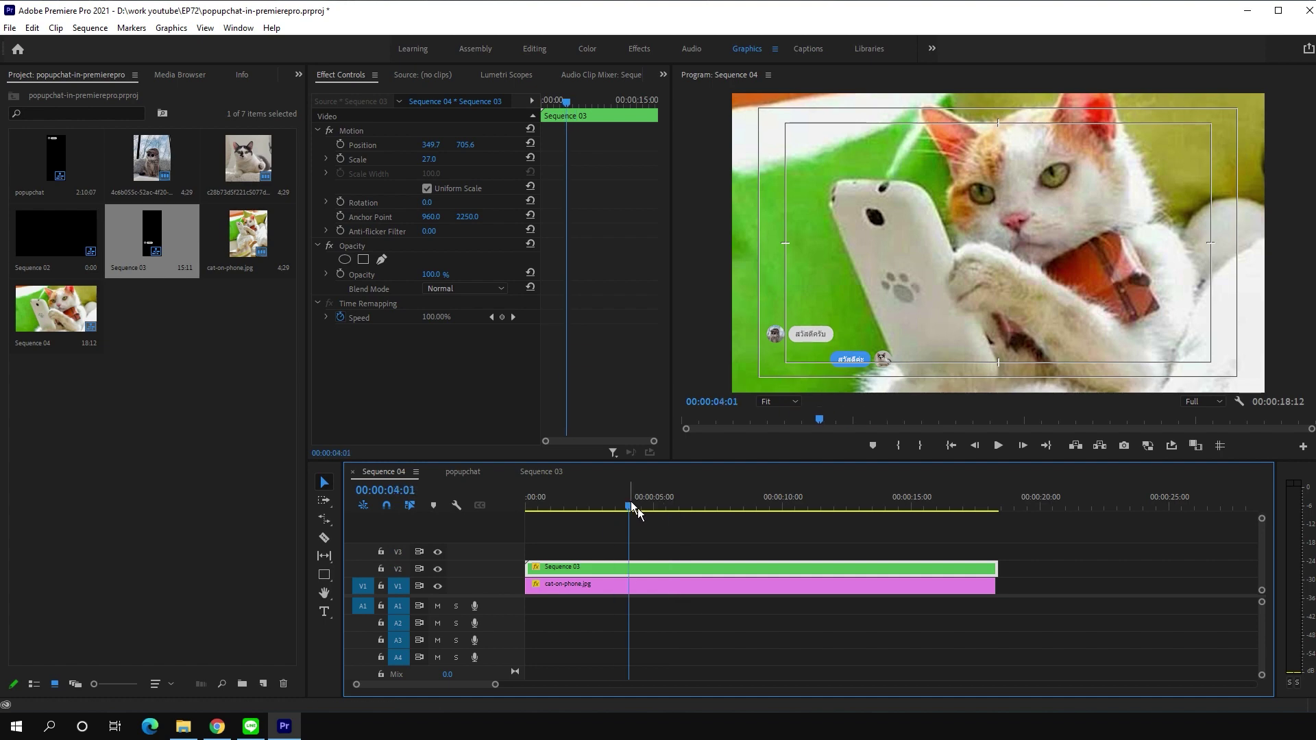
Step: Add a 4-point opacity mask to the chat clip and shape it into a rectangle around the bubbles
click(641, 566)
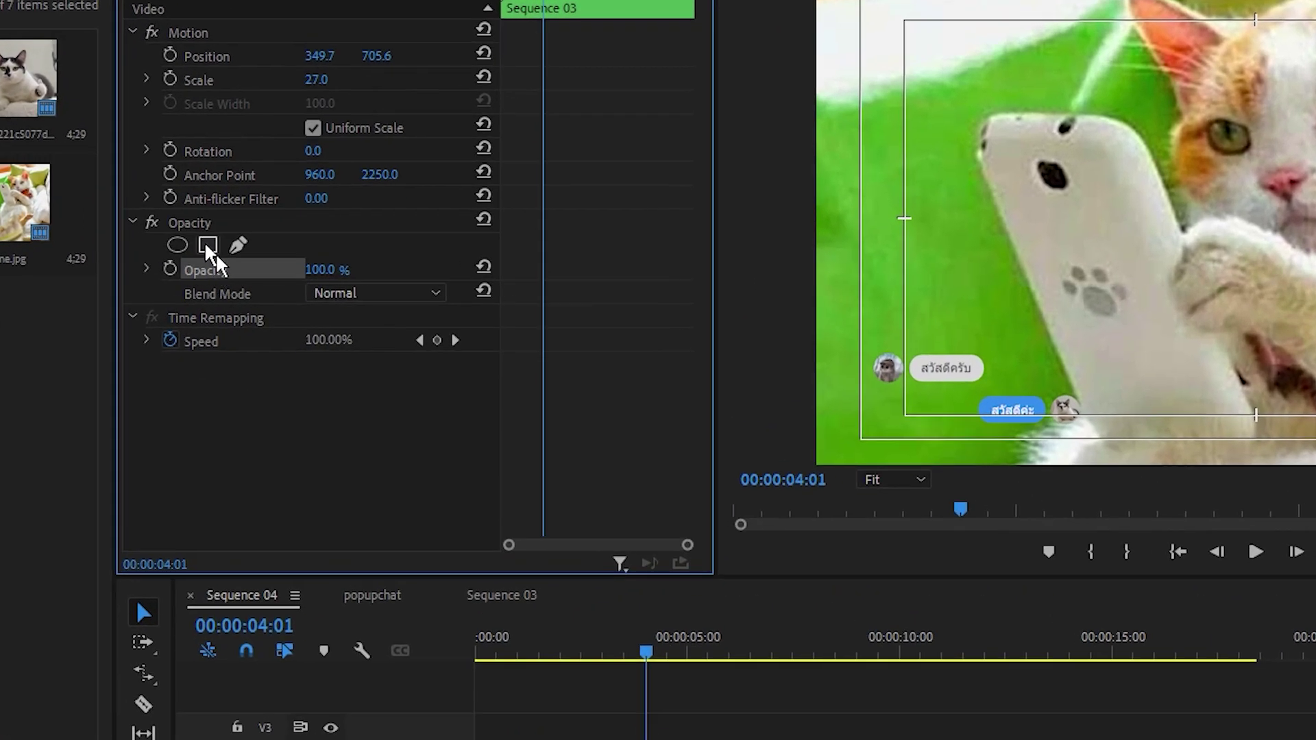
click(208, 246)
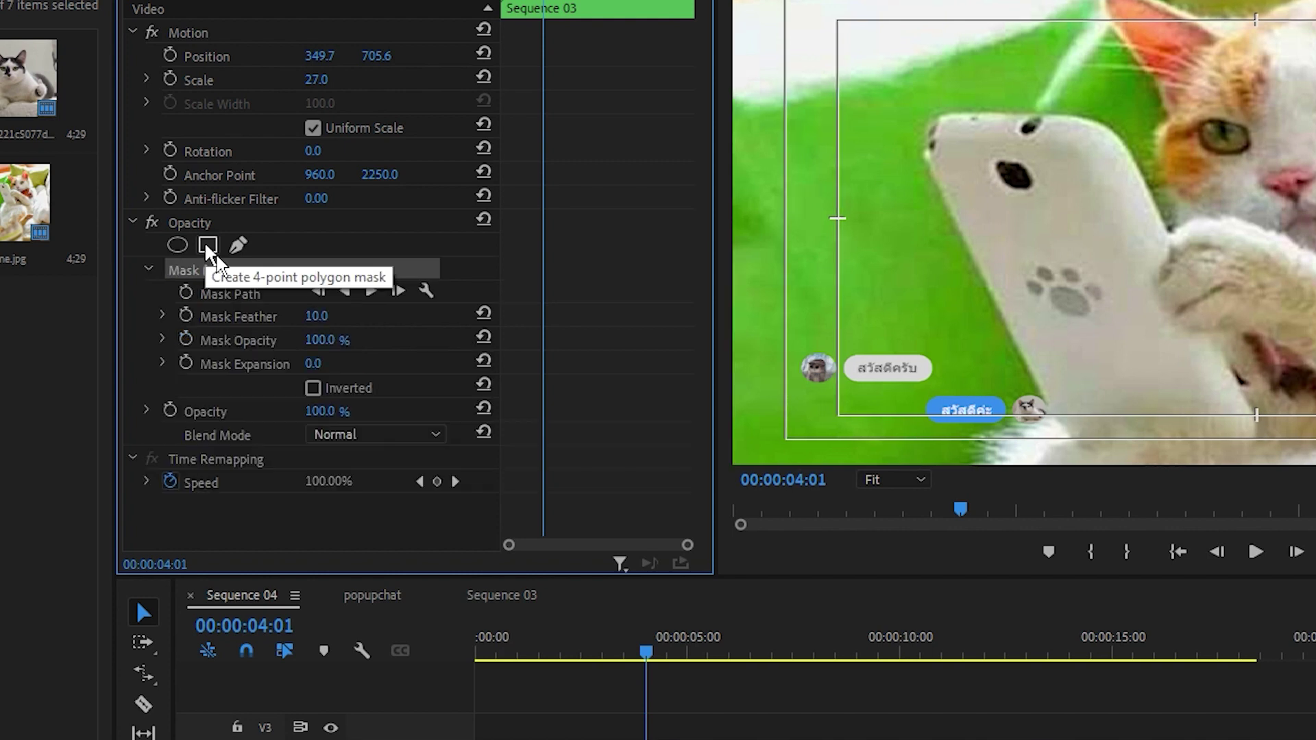
mouse_move(980, 317)
mouse_down()
mouse_move(853, 392)
mouse_move(813, 396)
mouse_move(816, 409)
mouse_up()
drag(846, 452, 1171, 451)
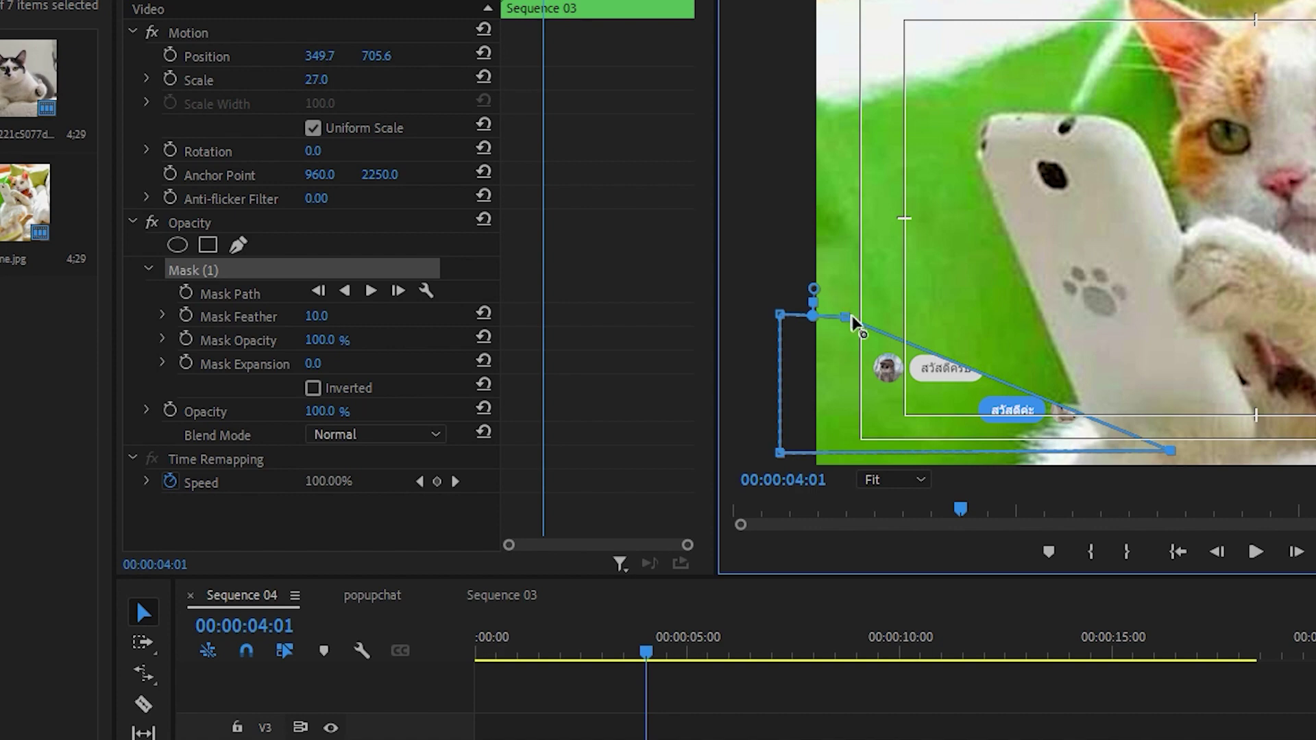
drag(847, 317, 1176, 322)
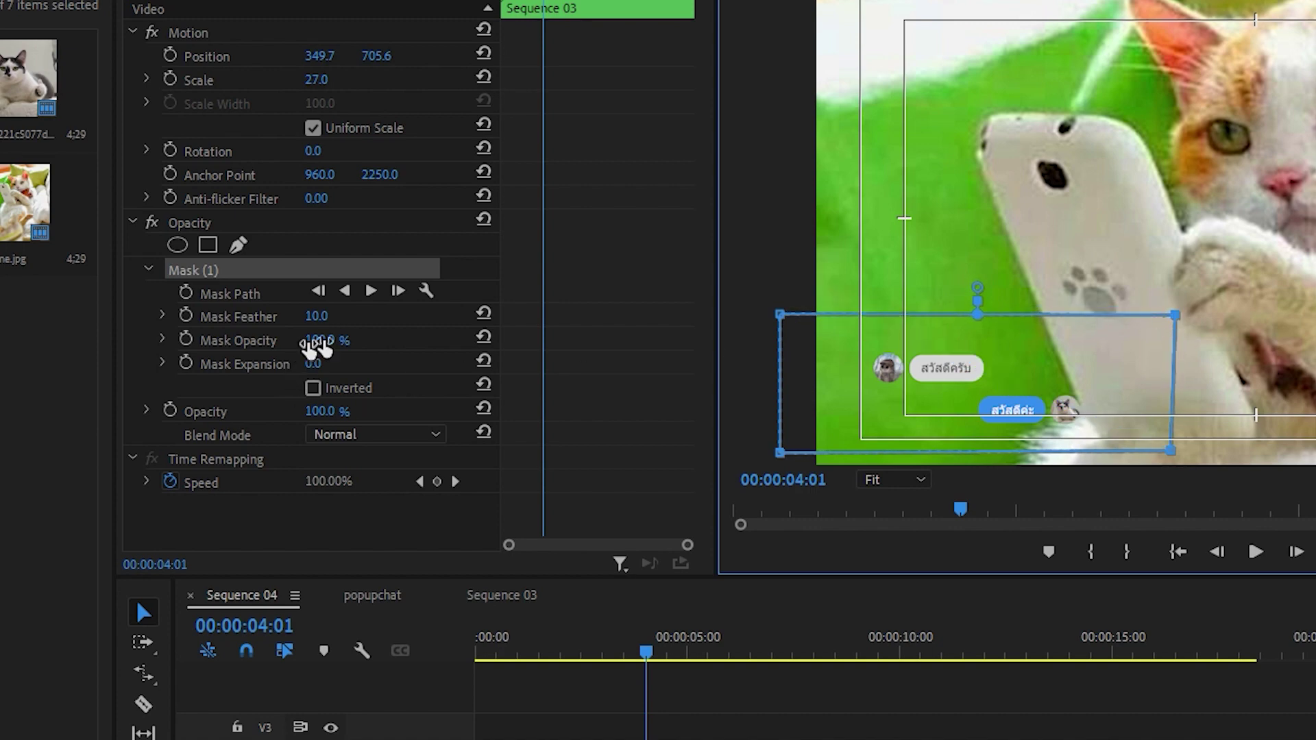
click(323, 340)
Step: Set the mask feather to 120 and check later bubbles fade inside the mask
drag(319, 316, 327, 316)
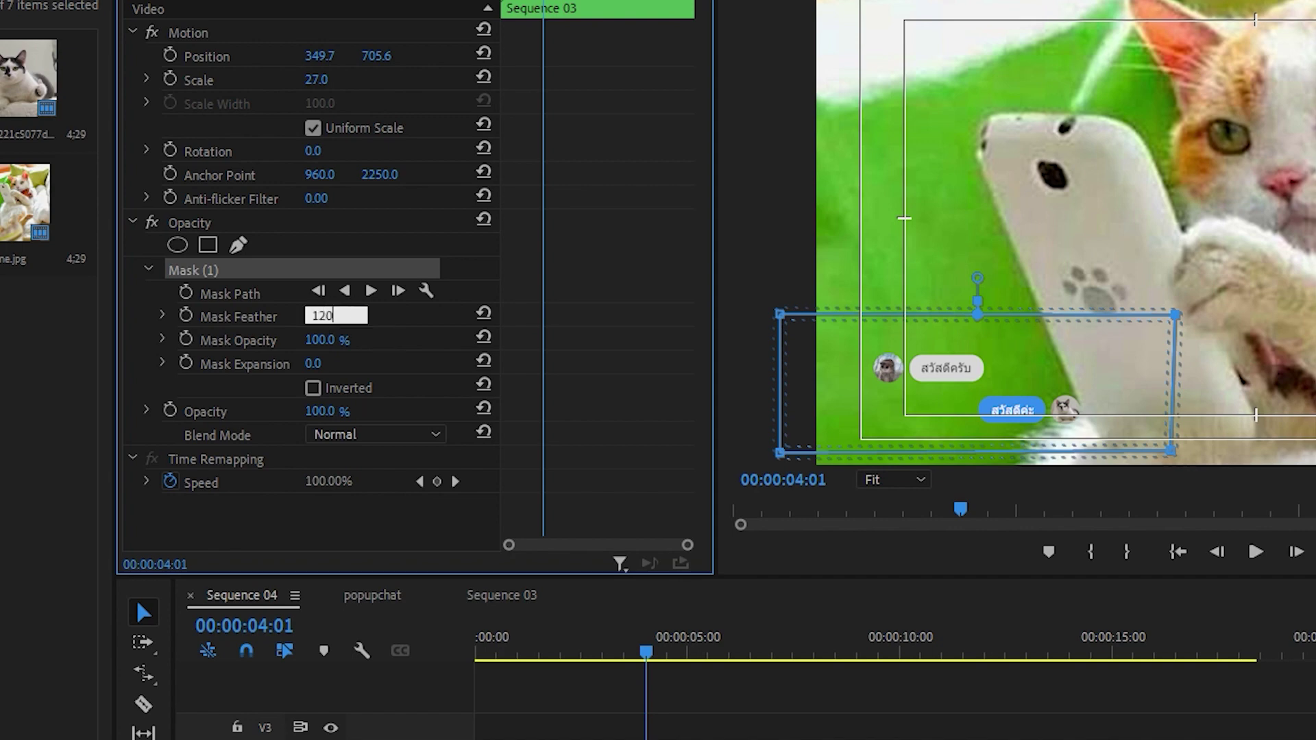
click(401, 336)
drag(645, 658, 857, 648)
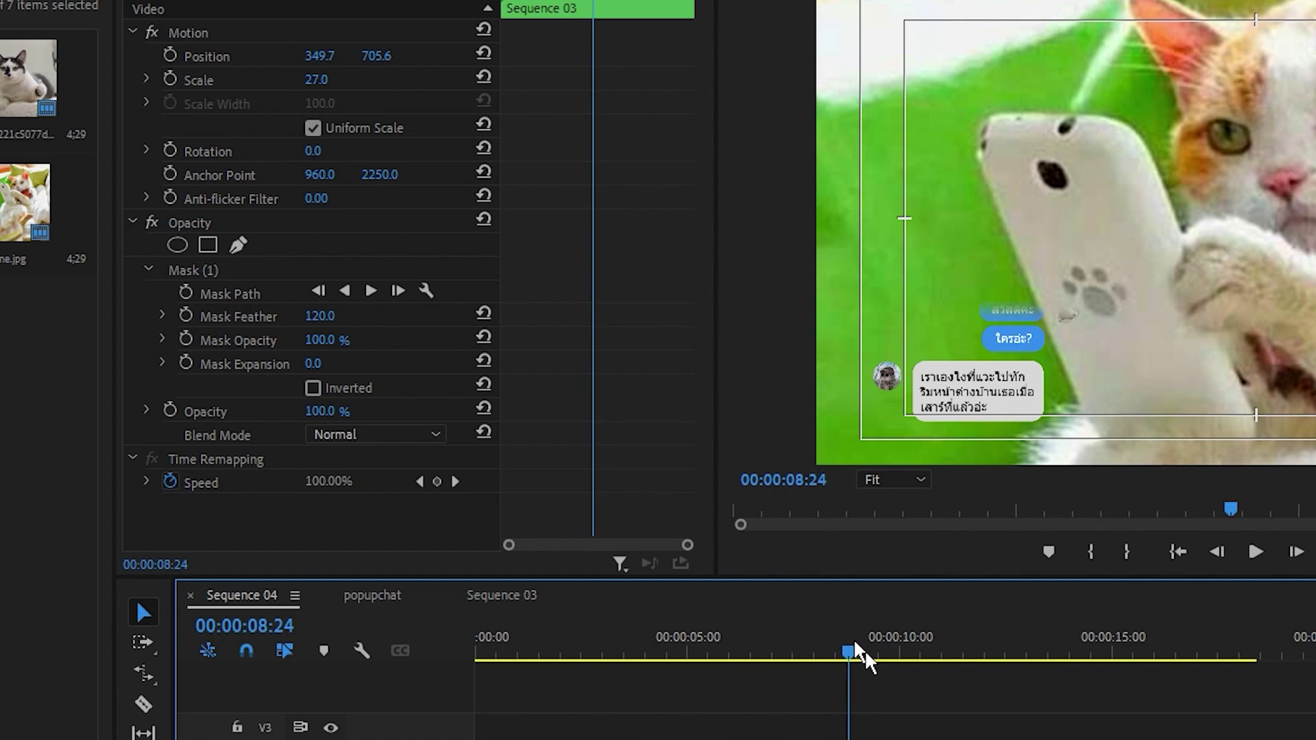
drag(874, 649, 460, 675)
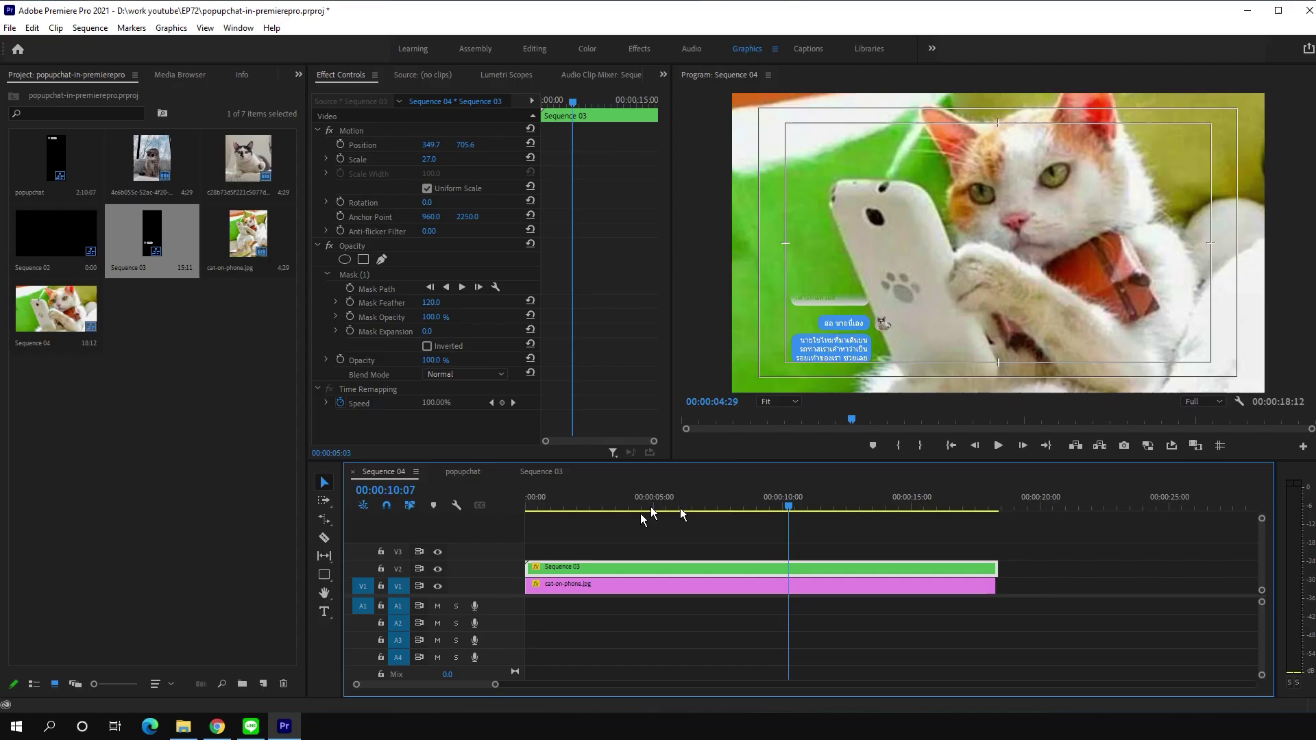
key(space)
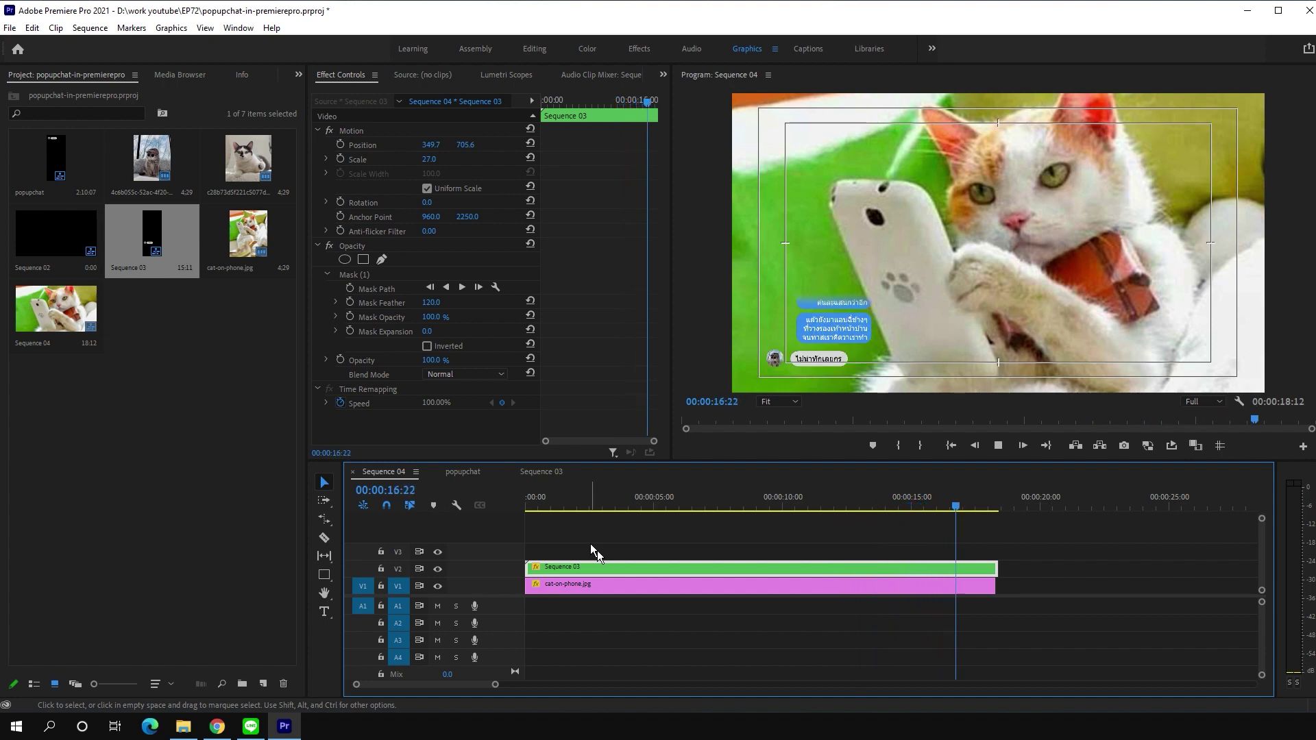
click(660, 502)
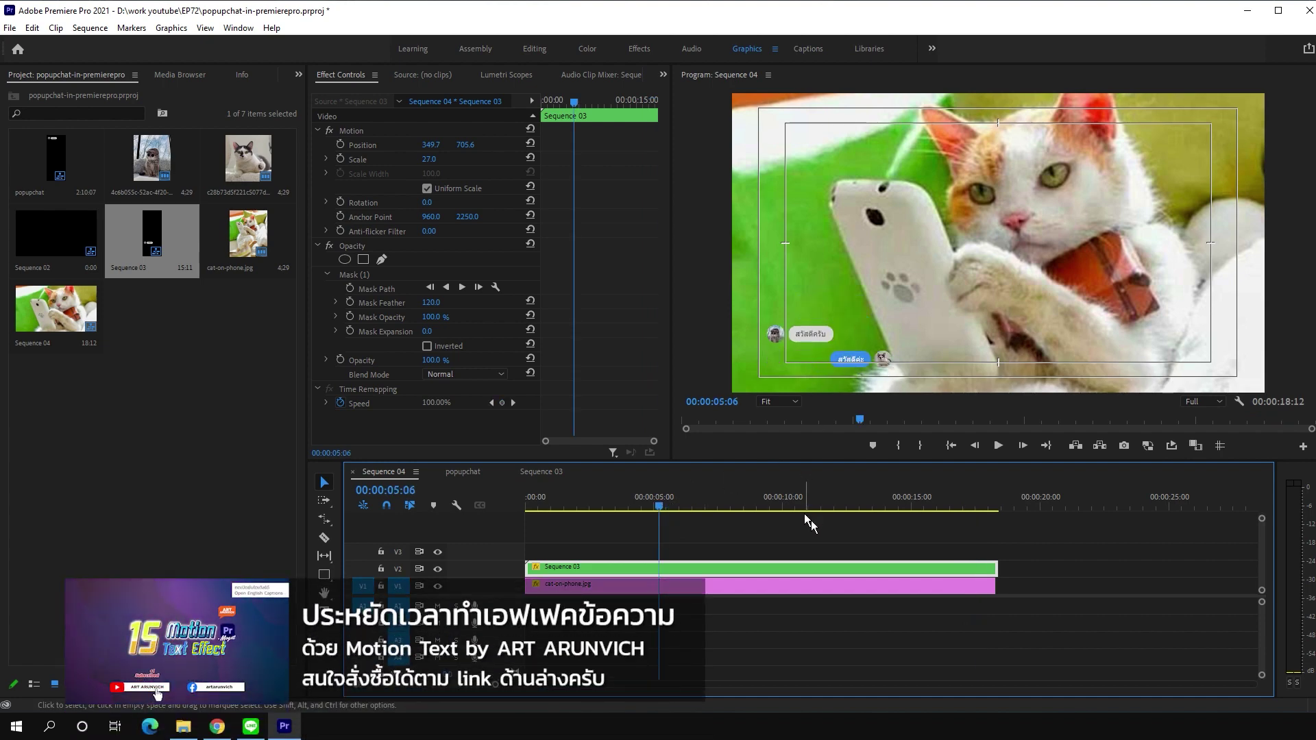
click(737, 507)
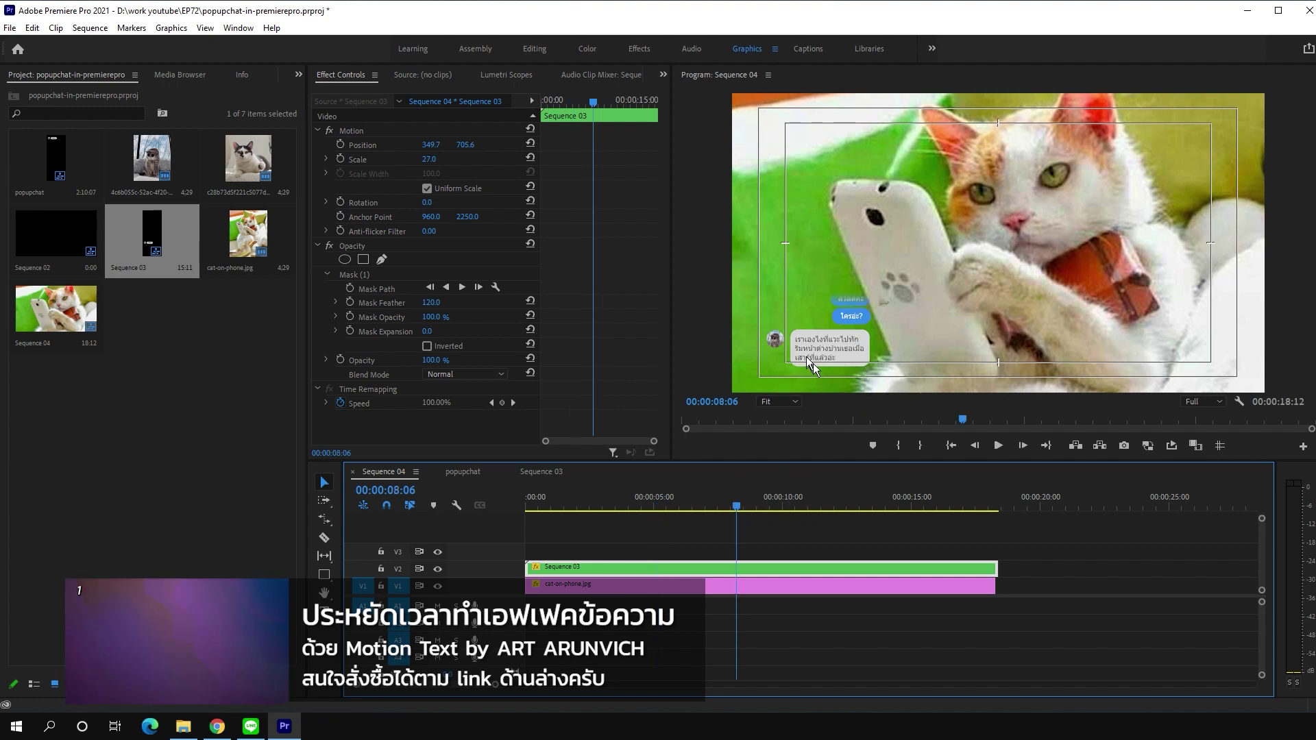
drag(714, 509, 533, 514)
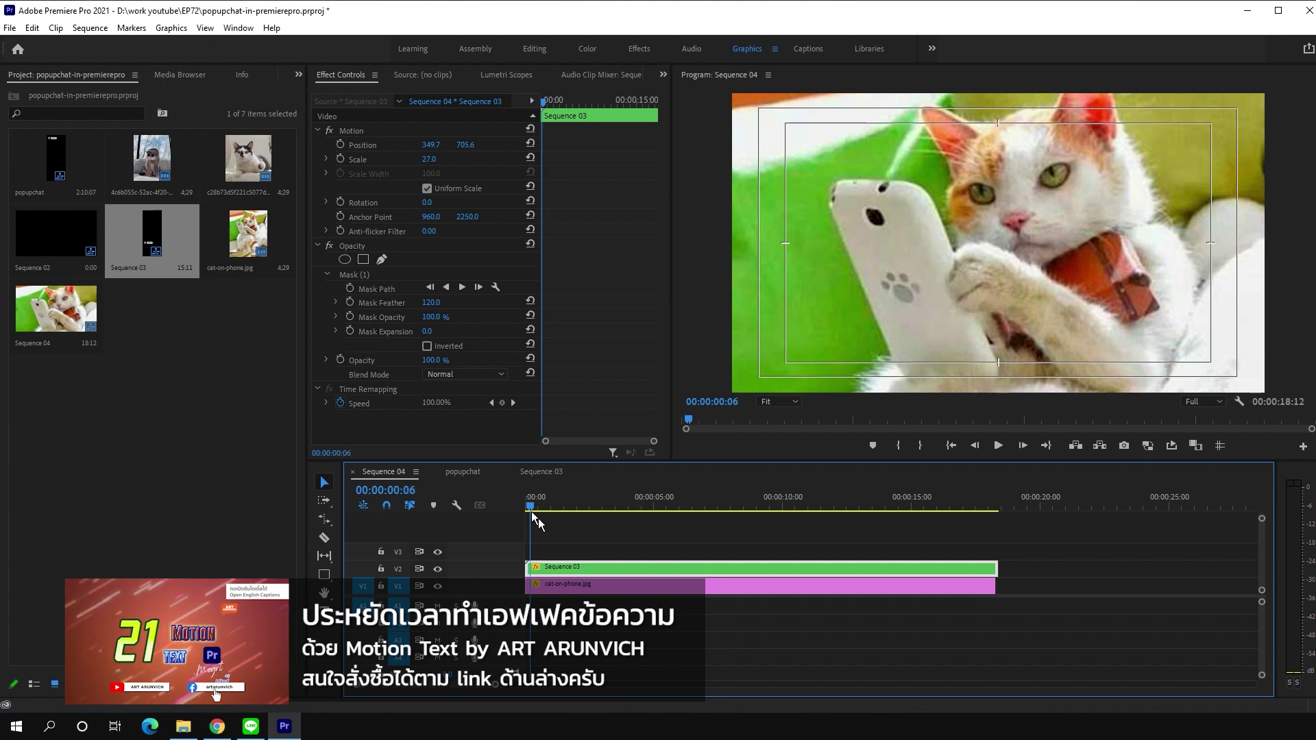
key(space)
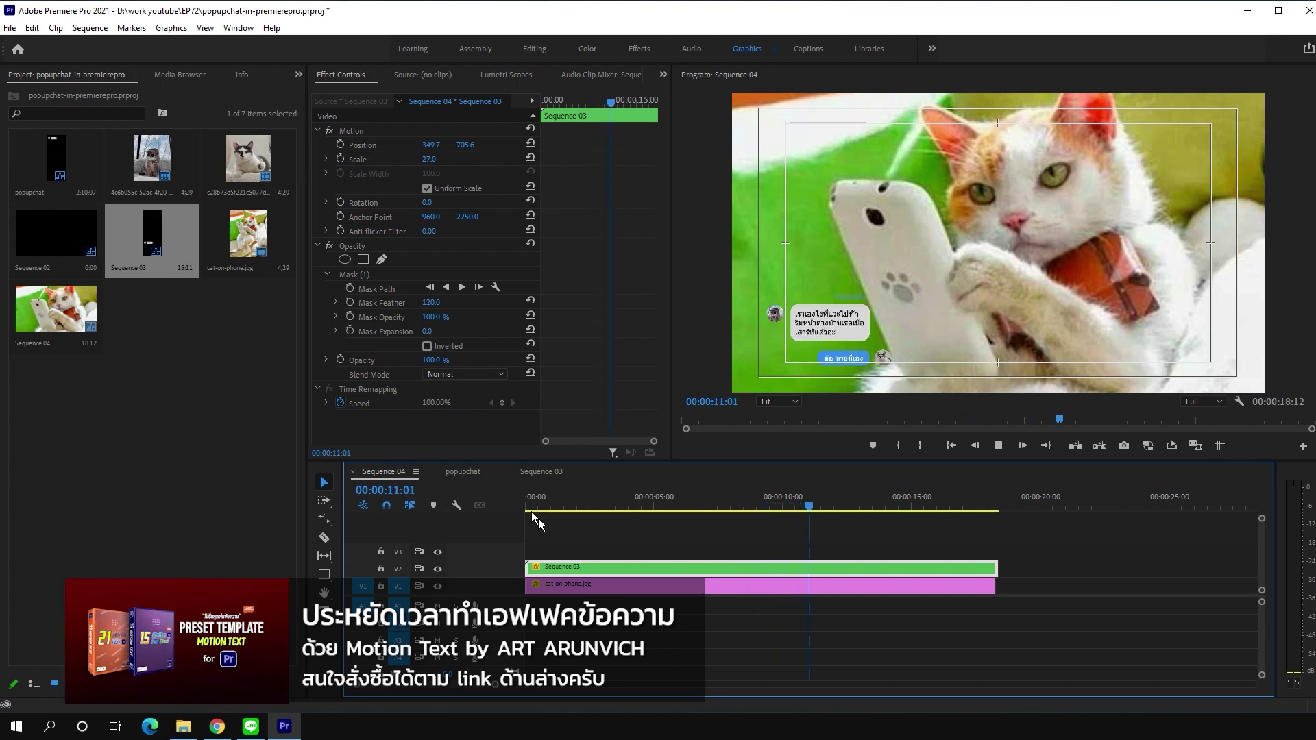
click(603, 502)
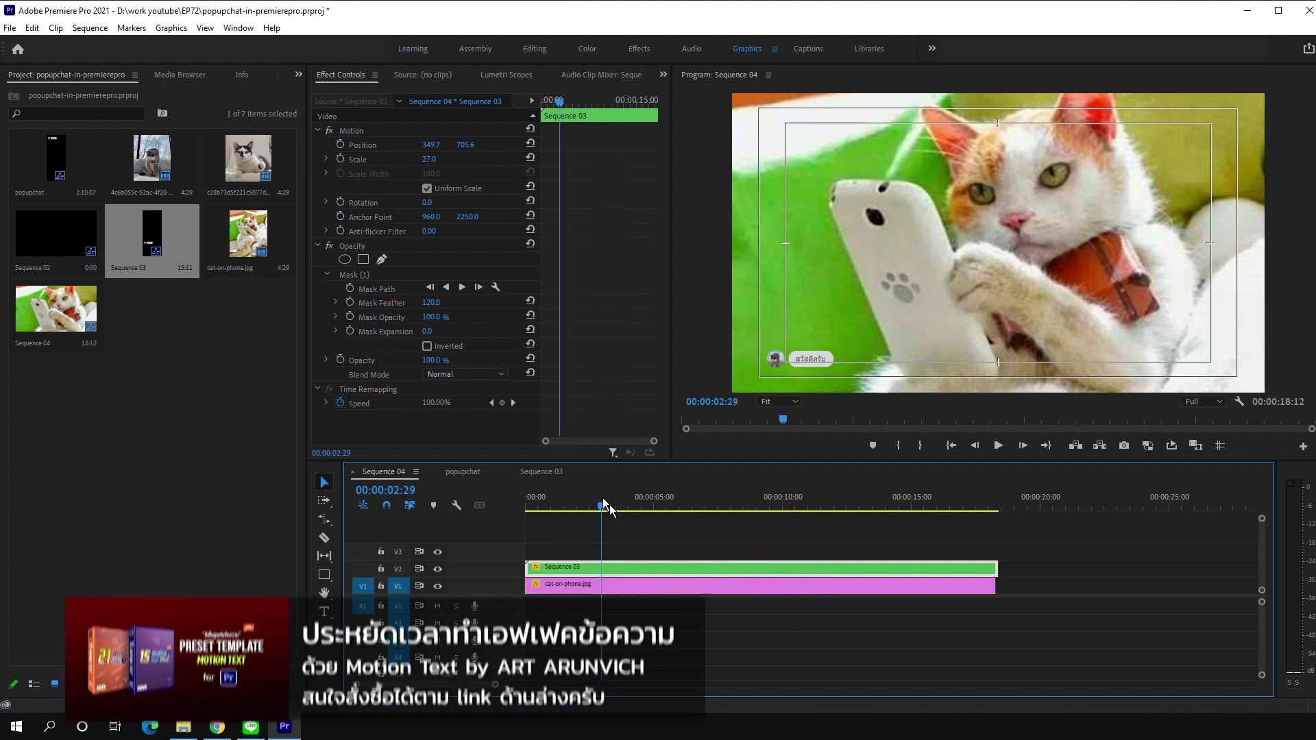